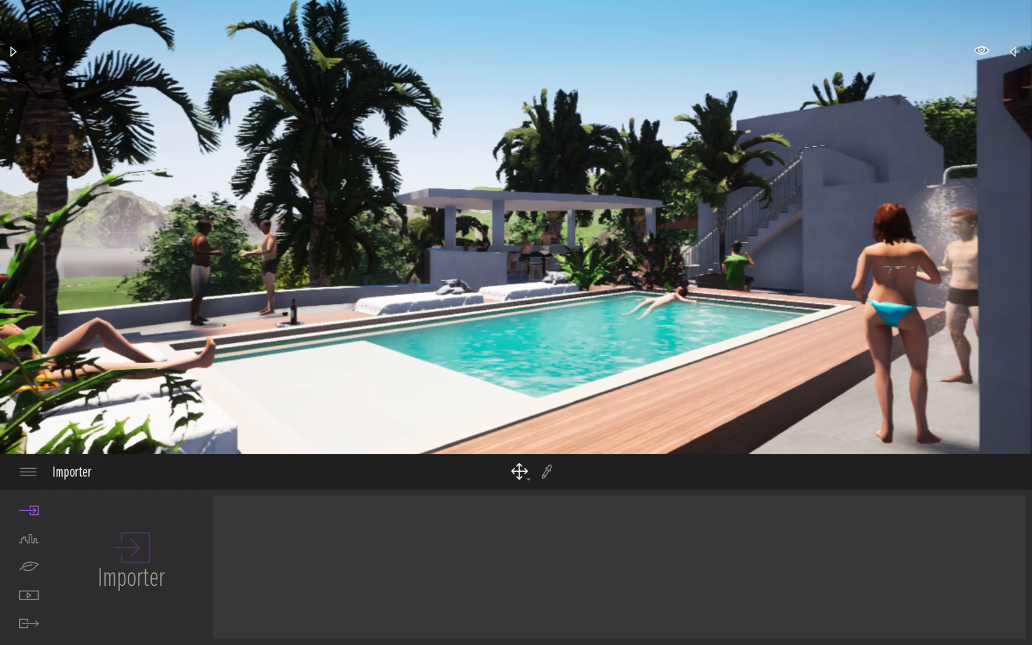
Frame the pool terrace from slightly farther back, create a media image of that view, and rename it "Rendu piscine"
{"action": "scroll", "coordinate": [110, 385], "scroll_direction": "down", "scroll_amount": 2}
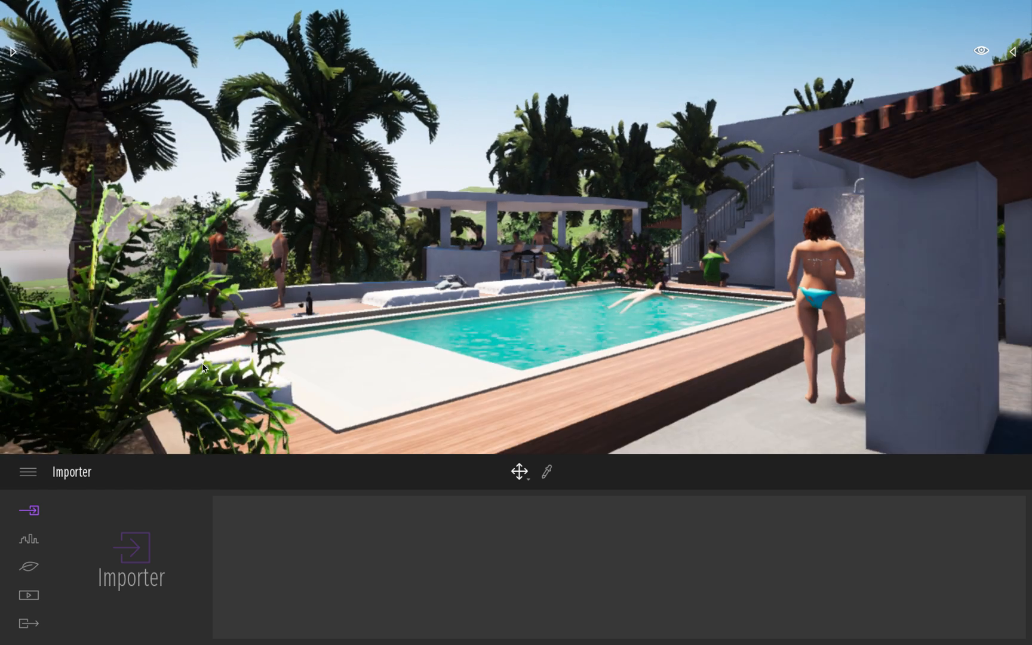
{"action": "left_click", "coordinate": [29, 600]}
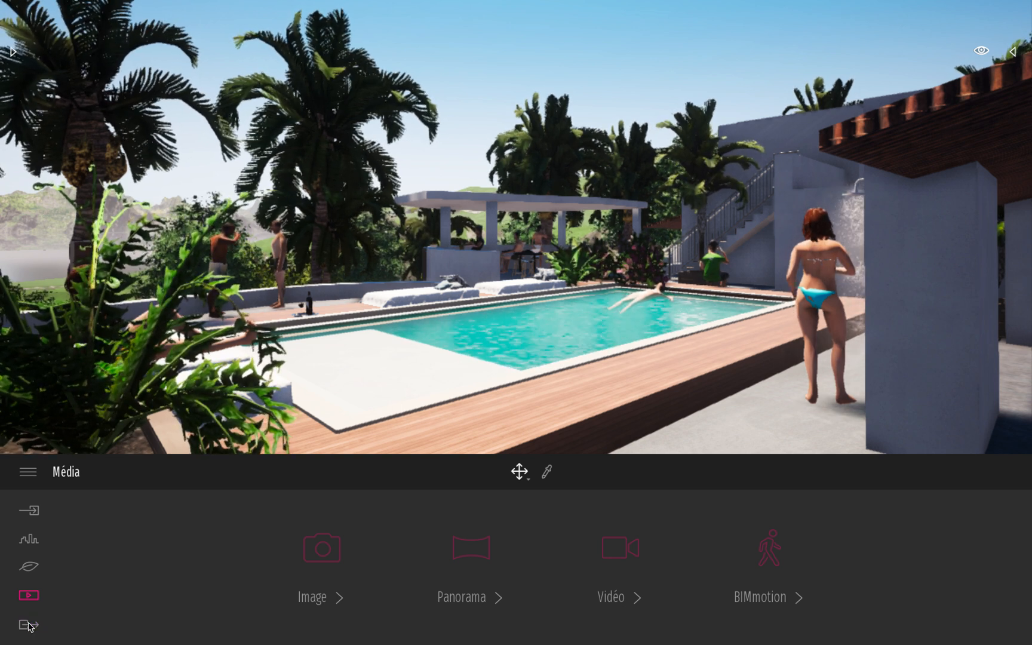
{"action": "left_click", "coordinate": [32, 623]}
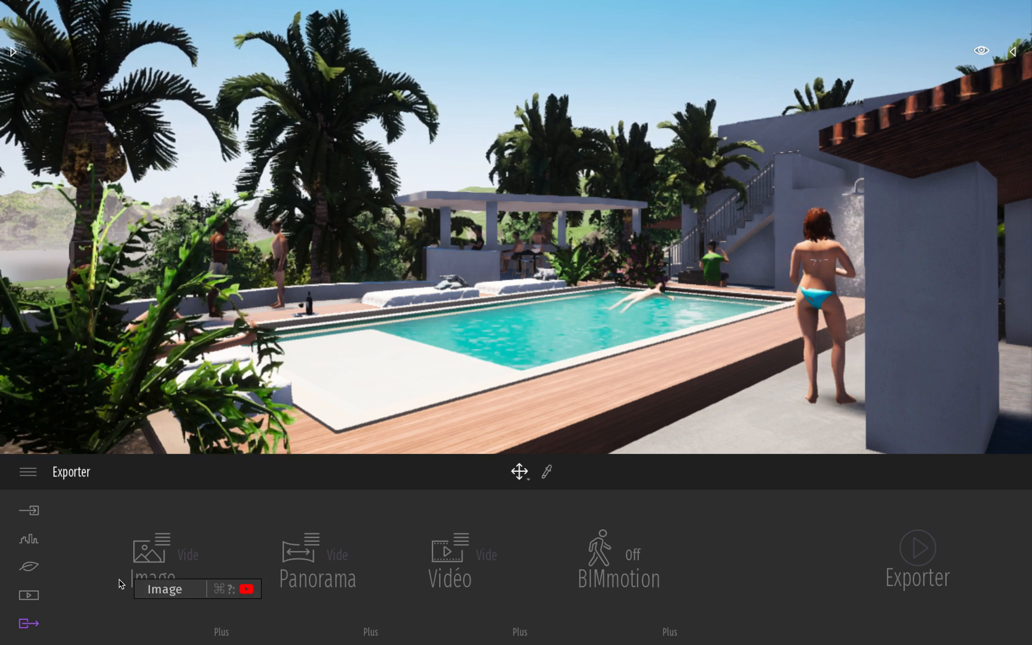
{"action": "left_click", "coordinate": [30, 595]}
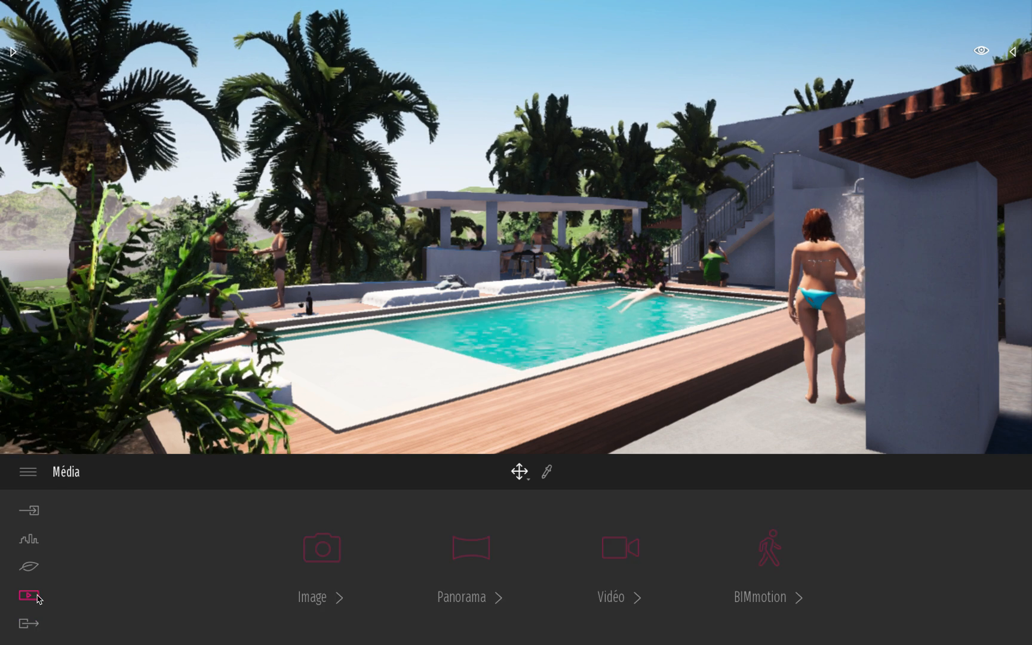
{"action": "left_click", "coordinate": [334, 548]}
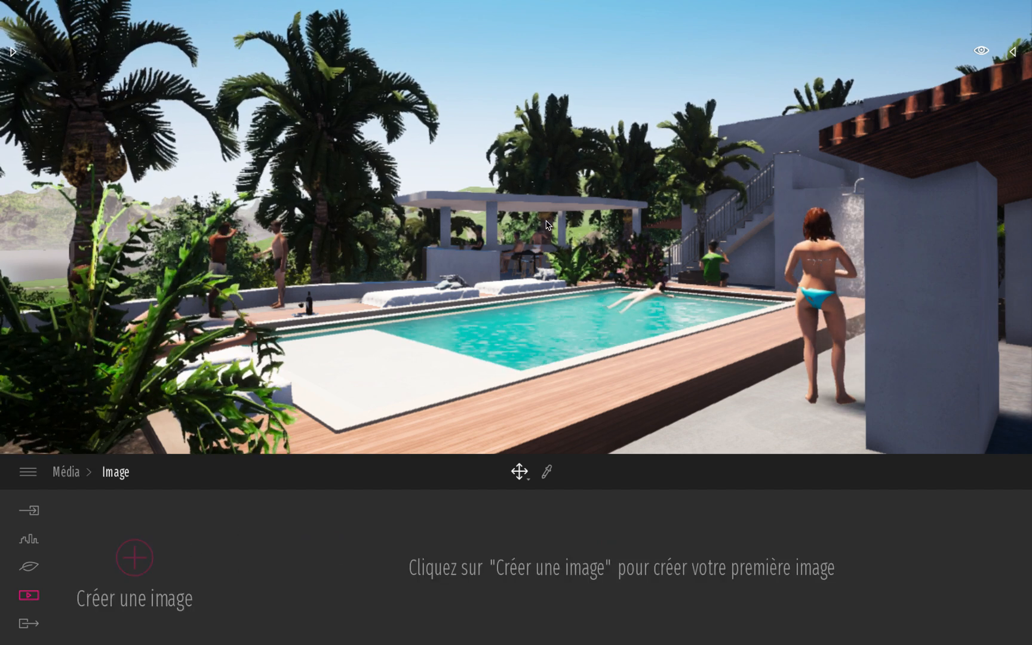
{"action": "right_click_drag", "start_coordinate": [545, 225], "coordinate": [586, 215]}
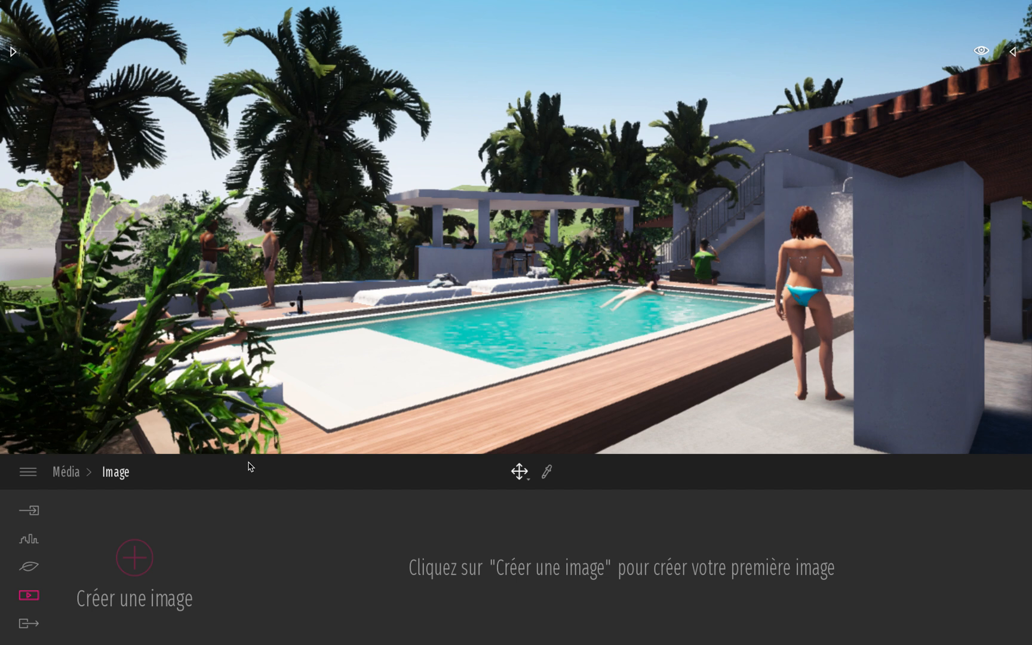
{"action": "left_click", "coordinate": [141, 561]}
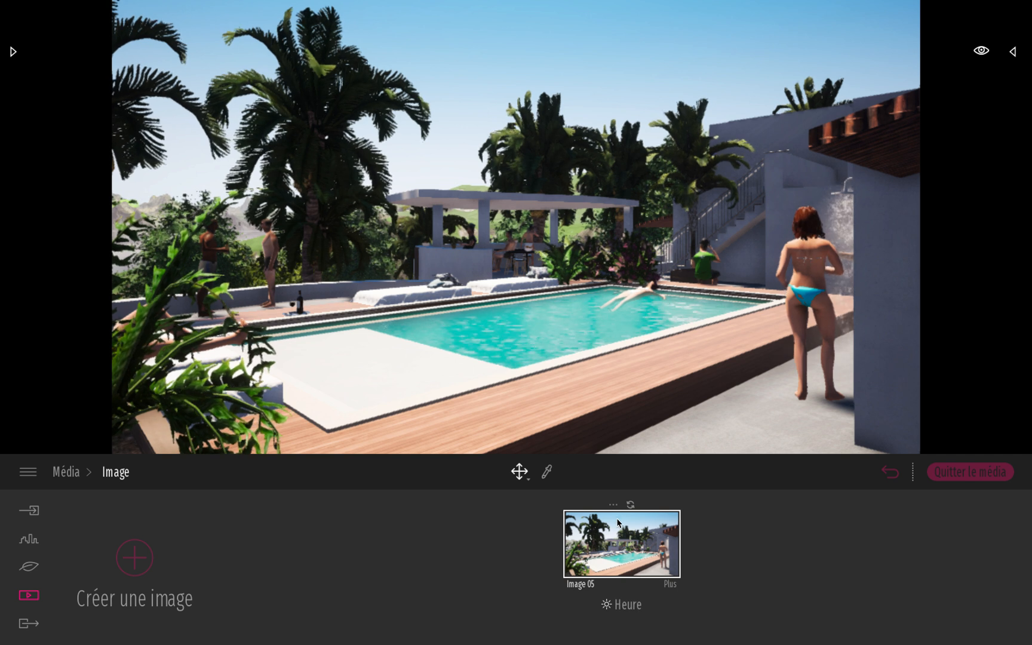
{"action": "double_click", "coordinate": [591, 584]}
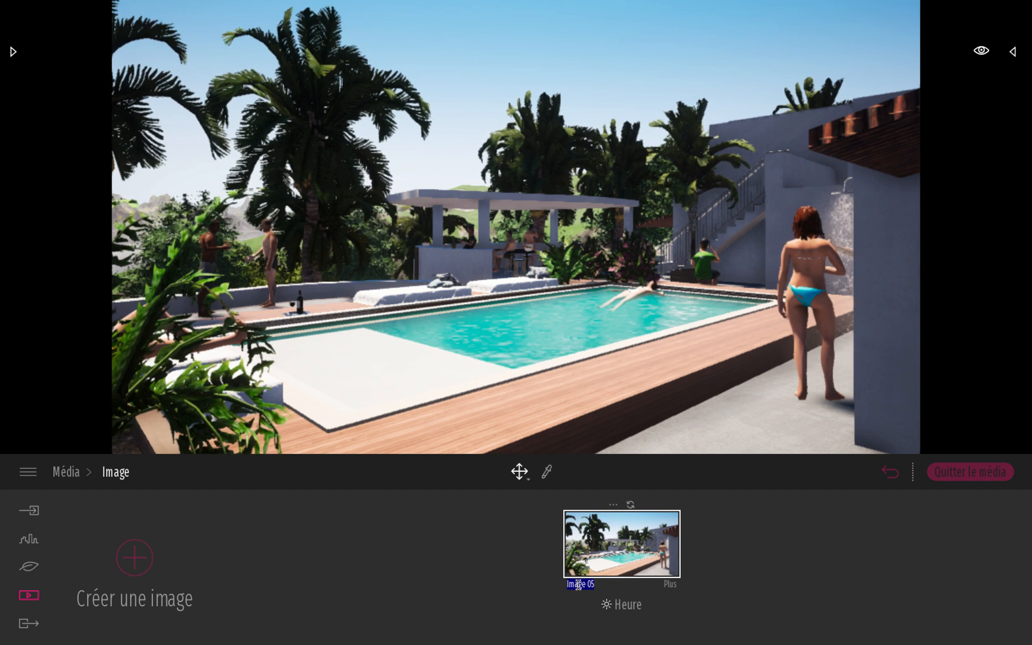
{"action": "type", "text": "Rendu piscine"}
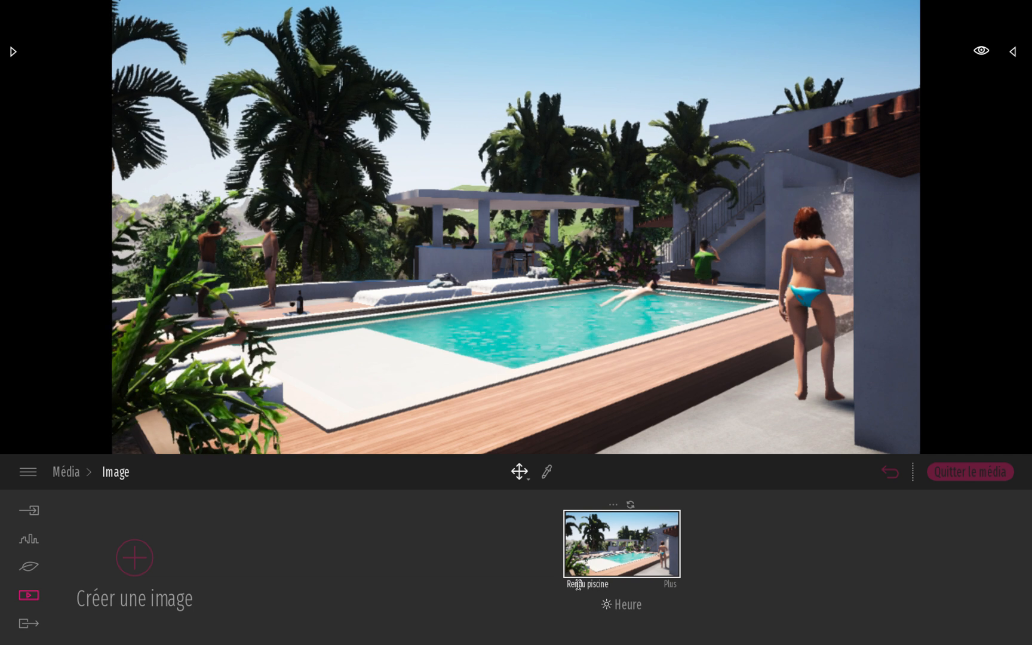
Set the time of day of the "Rendu piscine" image to 16:00
{"action": "left_click", "coordinate": [621, 606]}
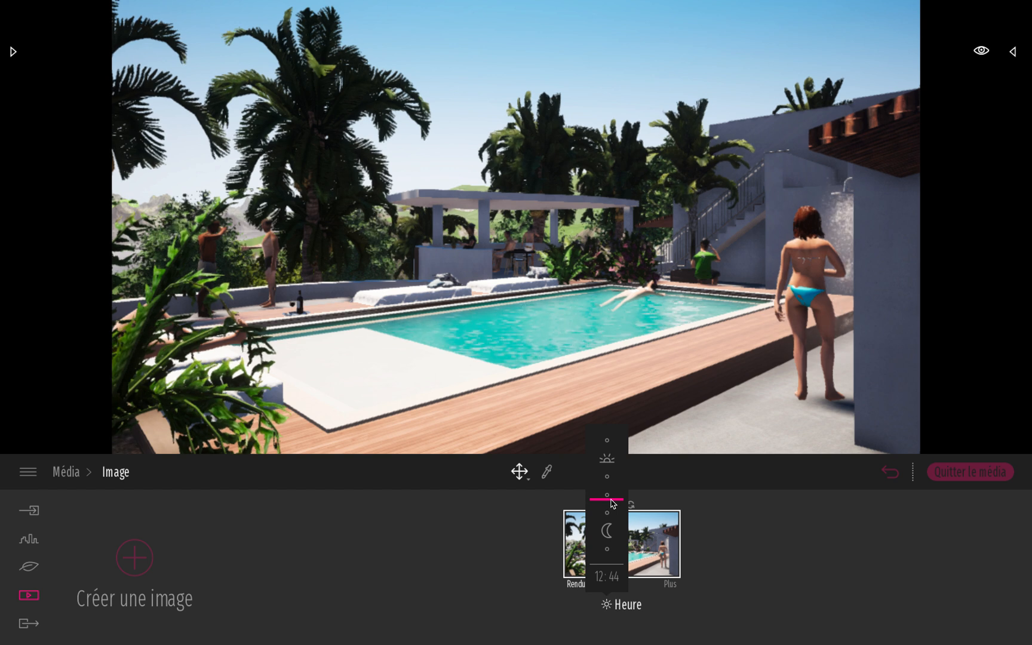
{"action": "left_click_drag", "start_coordinate": [610, 501], "coordinate": [611, 517]}
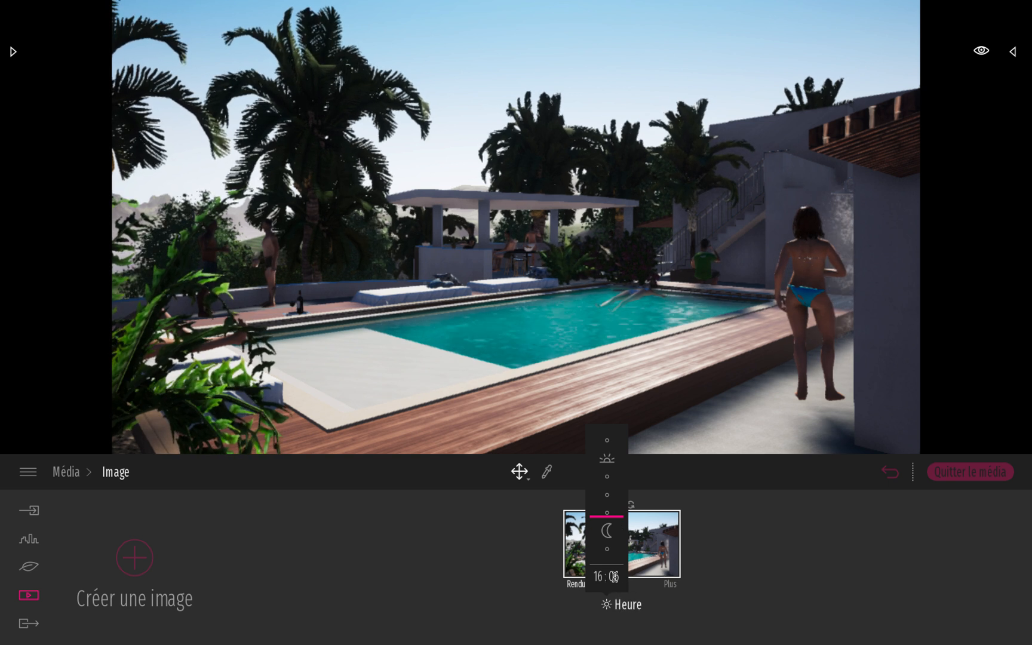
{"action": "double_click", "coordinate": [613, 577]}
{"action": "type", "text": "00"}
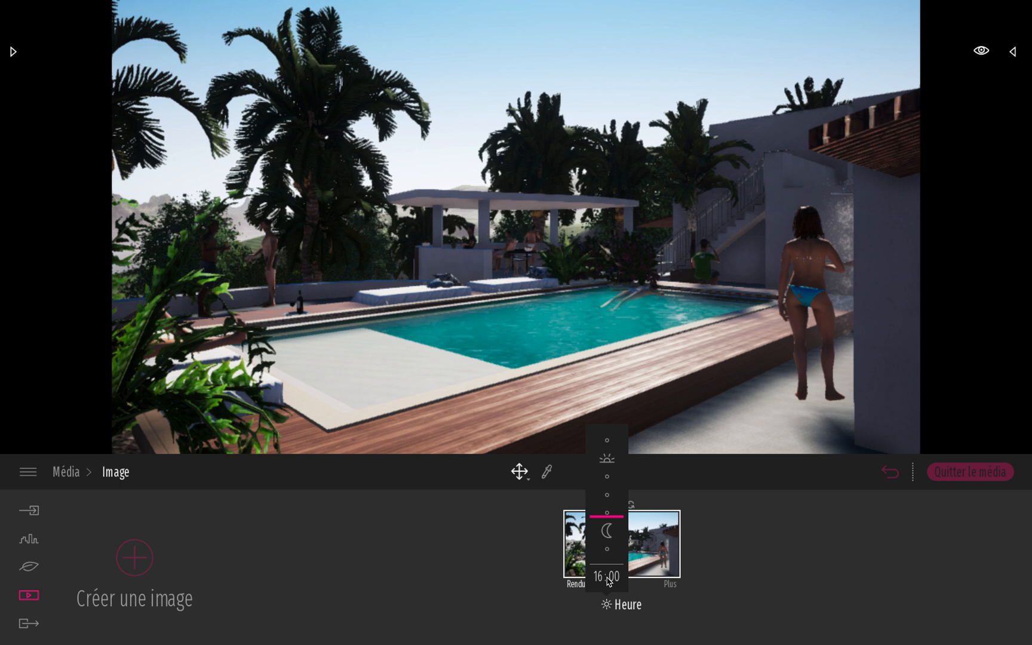
{"action": "key", "text": "Return"}
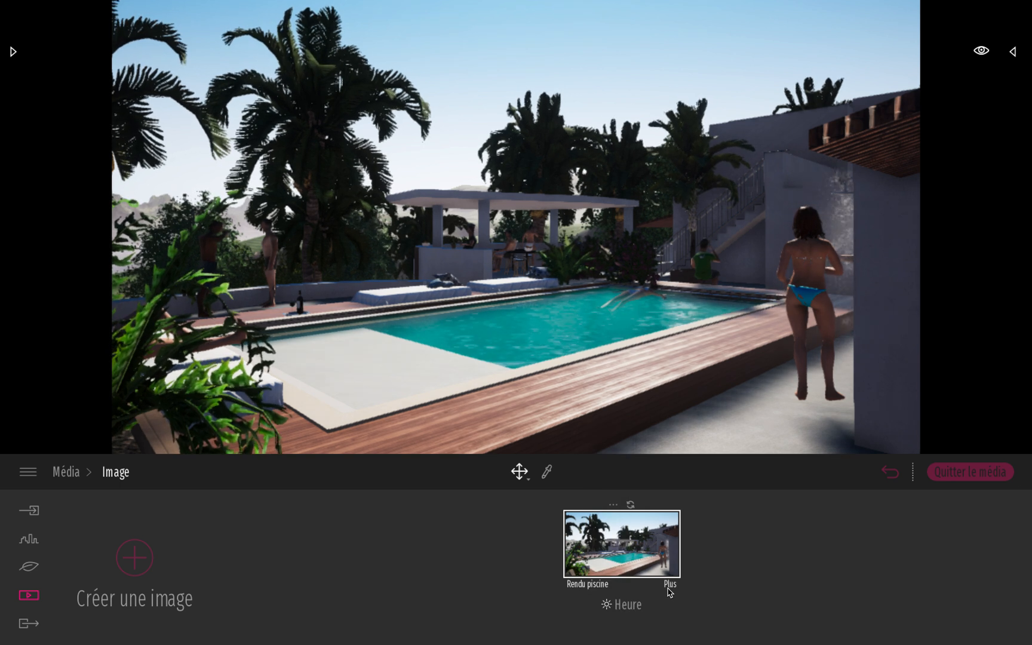
Duplicate the "Rendu piscine" image and rename the copy "Rendu piscine soirée"
{"action": "left_click", "coordinate": [614, 506]}
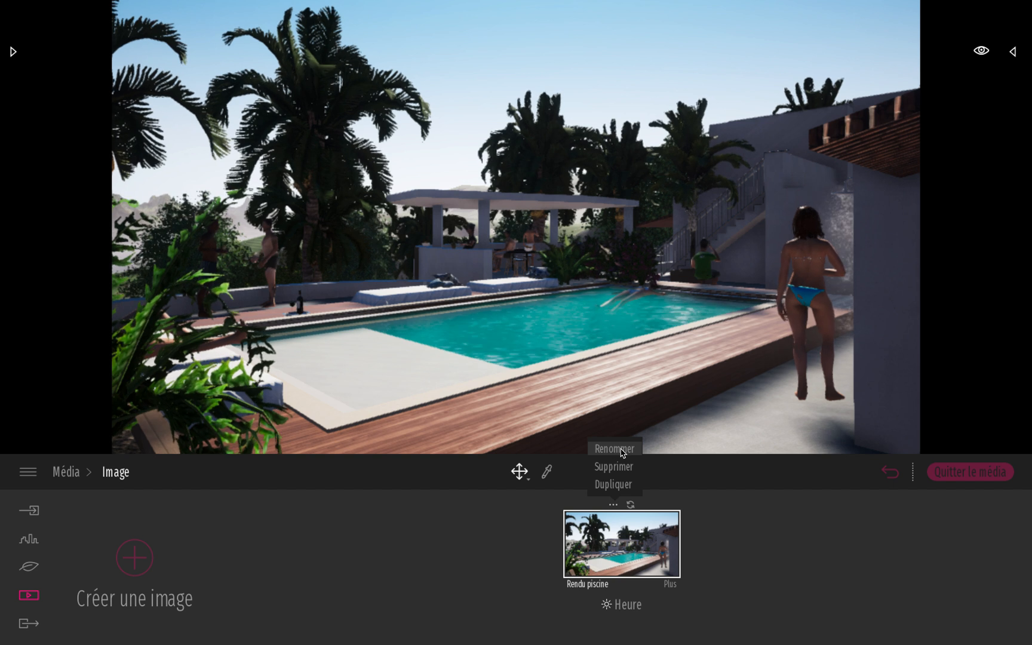
{"action": "left_click", "coordinate": [615, 485]}
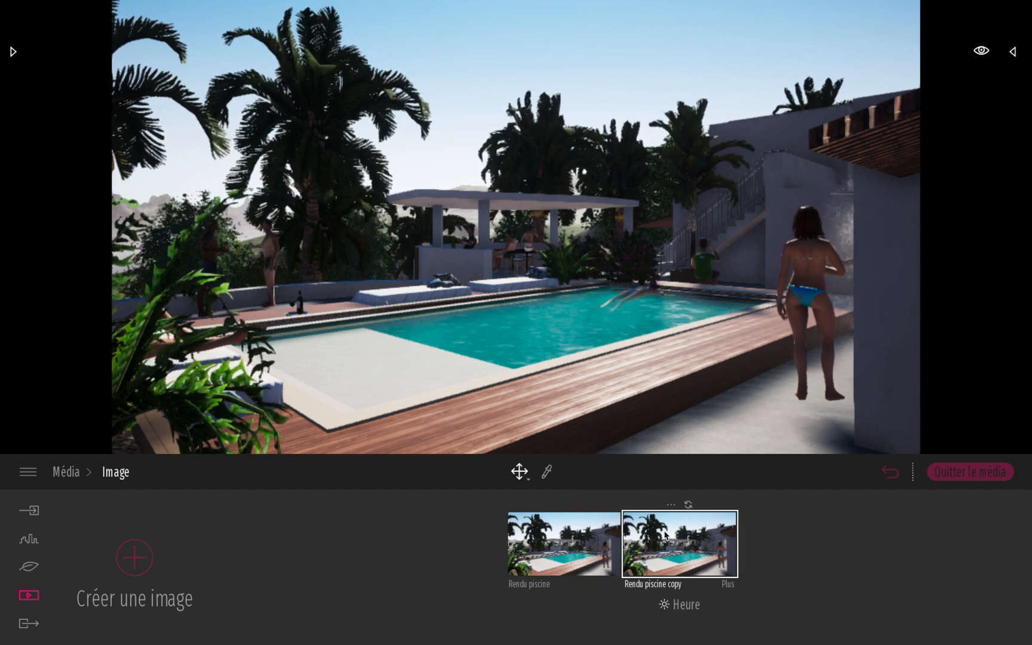
{"action": "left_click", "coordinate": [679, 586]}
{"action": "left_click", "coordinate": [684, 595]}
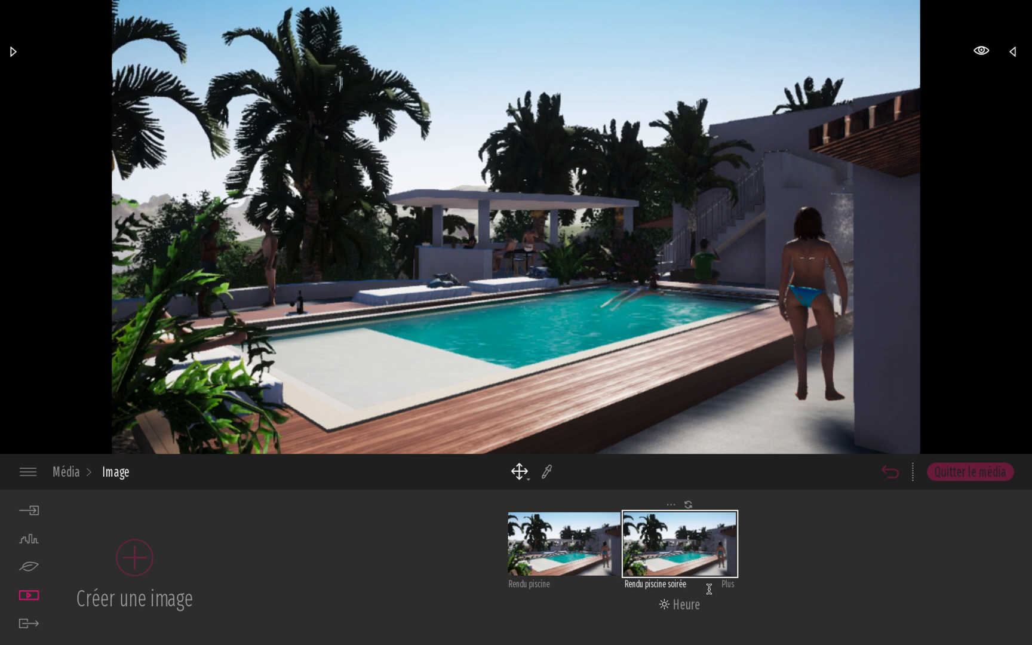
Shift the time of day of "Rendu piscine soirée" to dusk and compare it with "Rendu piscine"
{"action": "left_click", "coordinate": [693, 607]}
{"action": "left_click_drag", "start_coordinate": [659, 518], "coordinate": [666, 528]}
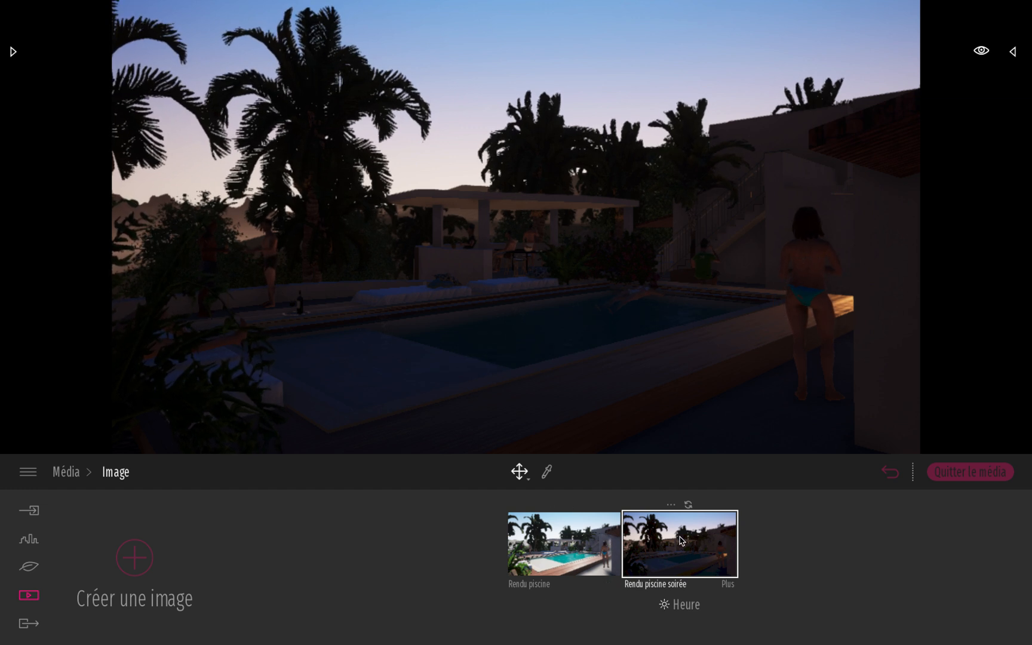
{"action": "left_click", "coordinate": [574, 537]}
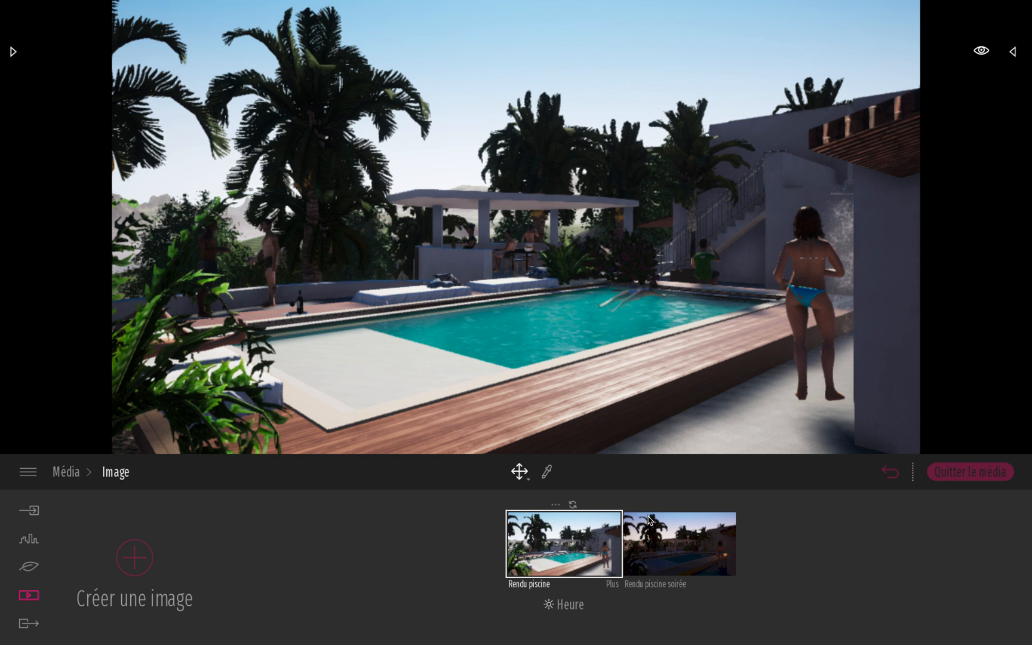
{"action": "left_click", "coordinate": [669, 549]}
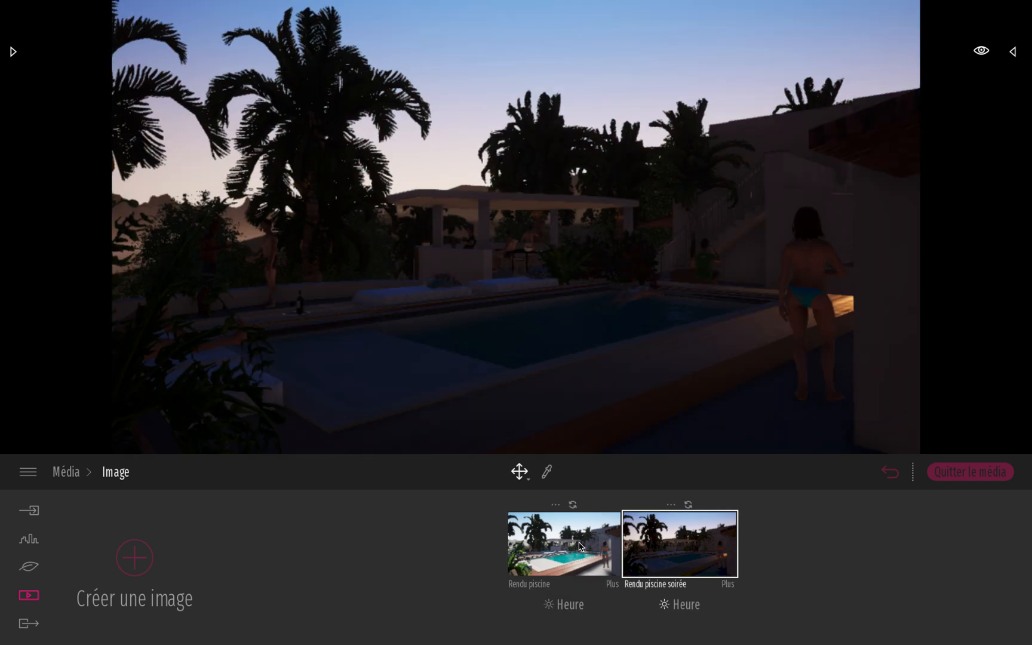
{"action": "left_click", "coordinate": [589, 544]}
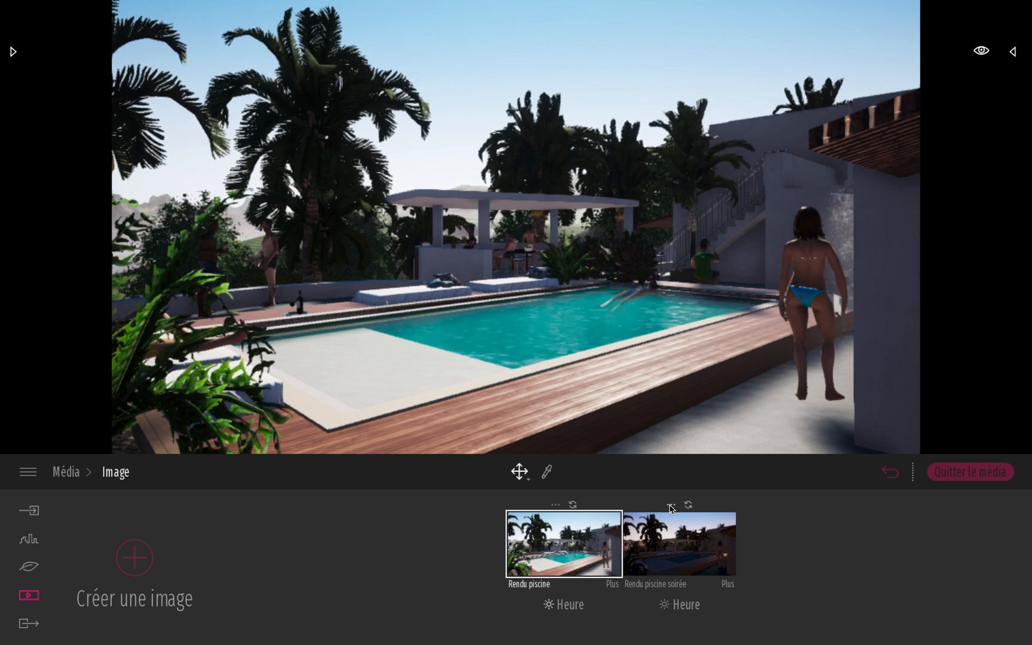
Delete the "Rendu piscine soirée" image and activate "Rendu piscine" again
{"action": "left_click", "coordinate": [670, 506]}
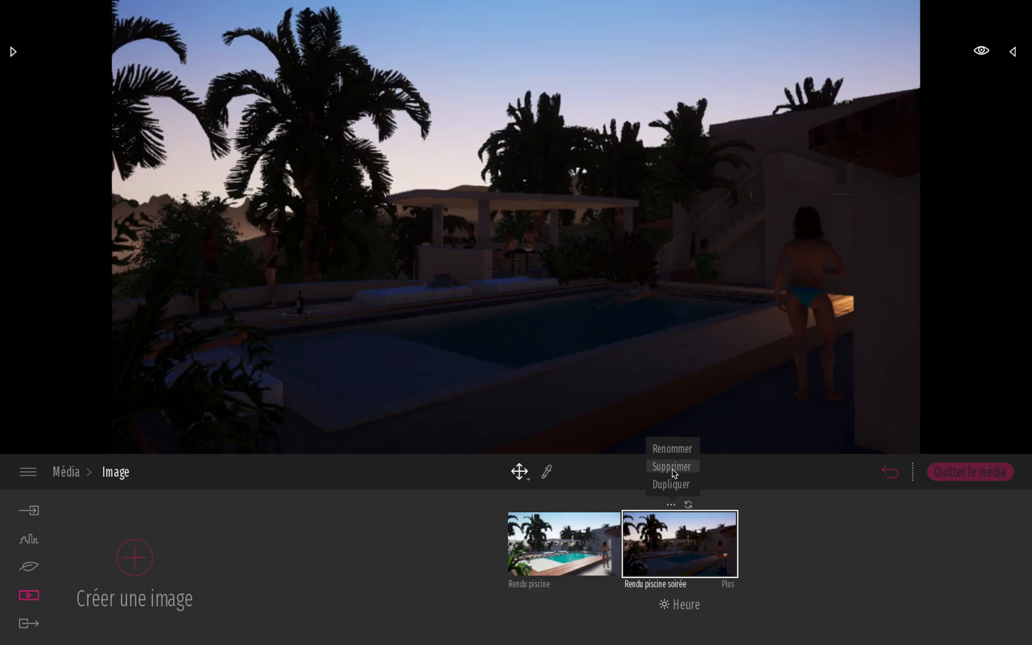
{"action": "left_click", "coordinate": [672, 467]}
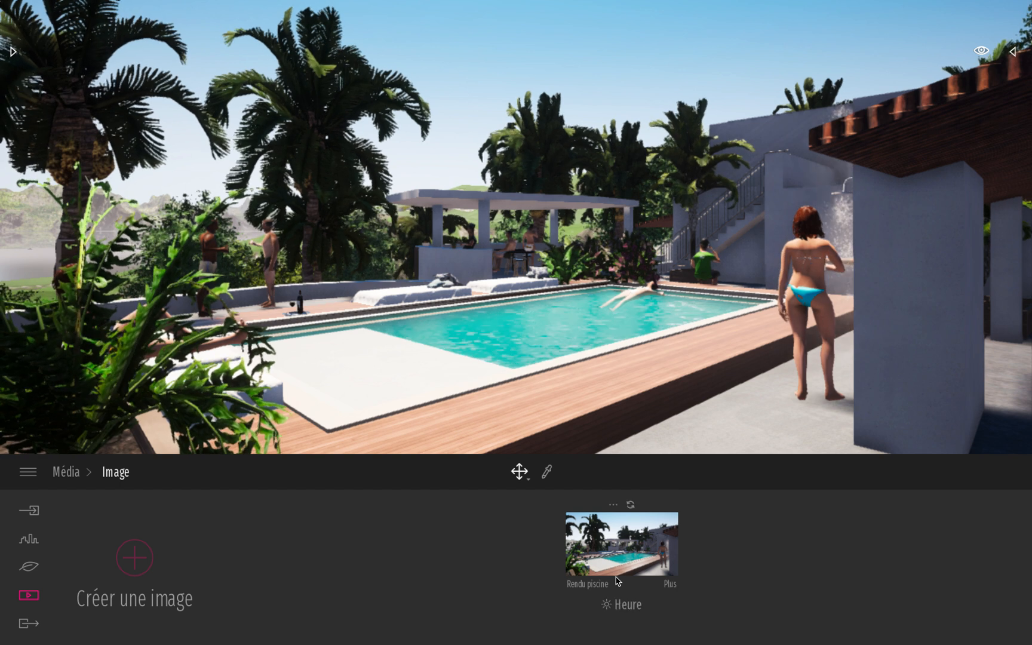
{"action": "left_click", "coordinate": [620, 566]}
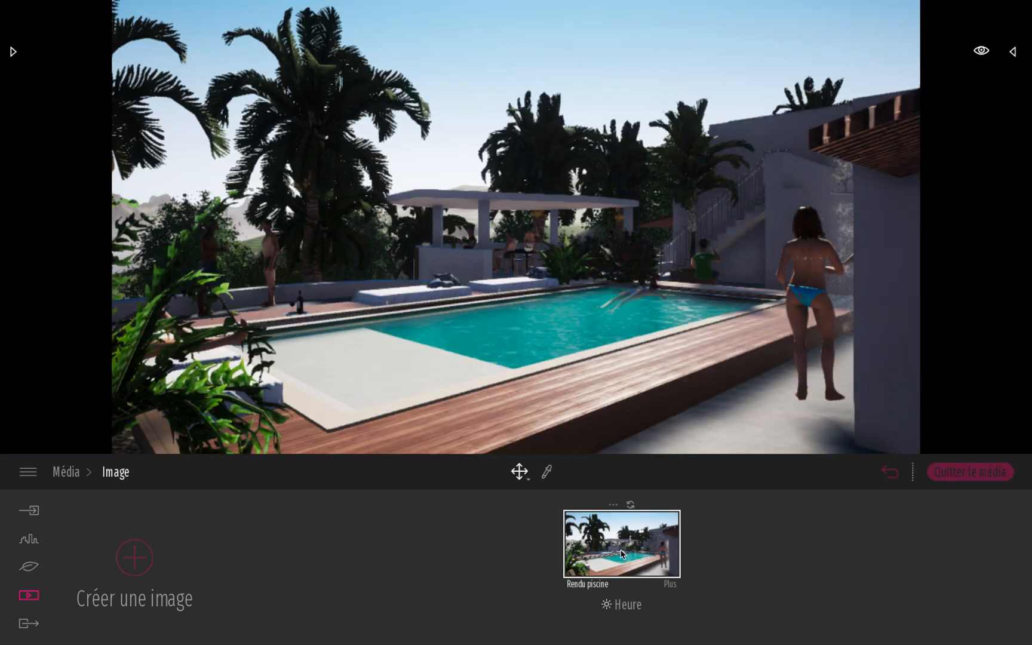
In the camera settings of "Rendu piscine", set the resolution to the 4K 3840x2160 preset
{"action": "left_click", "coordinate": [670, 586]}
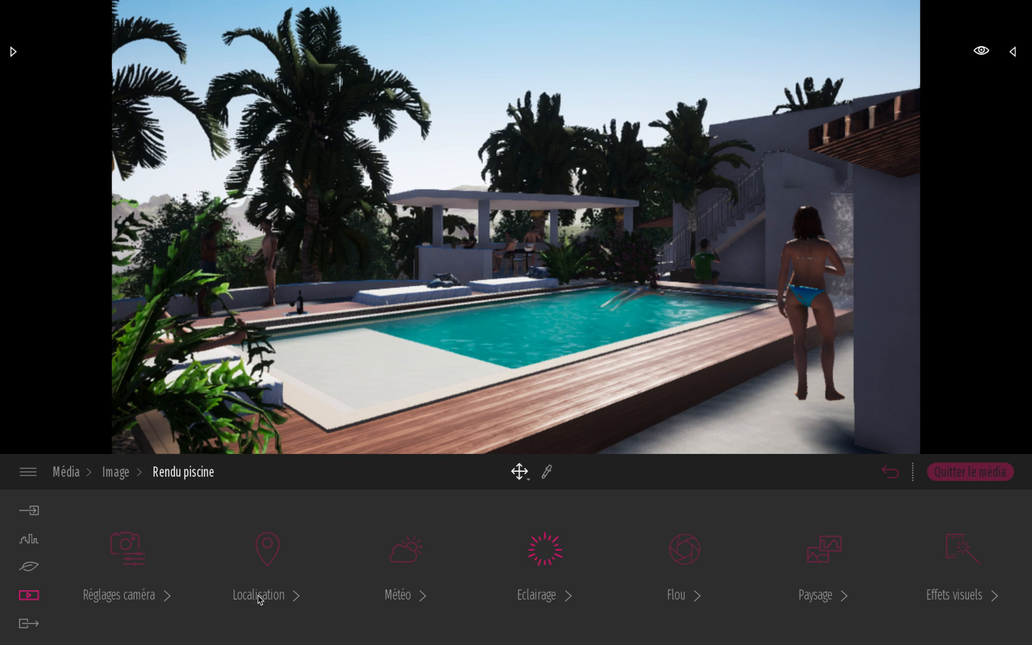
{"action": "left_click", "coordinate": [130, 555]}
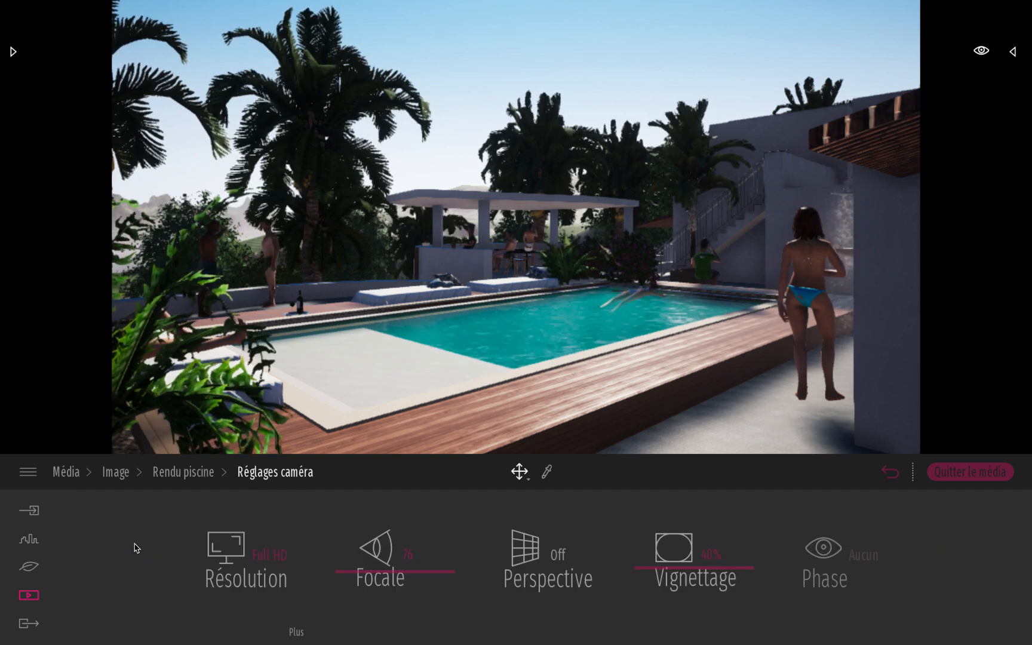
{"action": "left_click", "coordinate": [276, 556]}
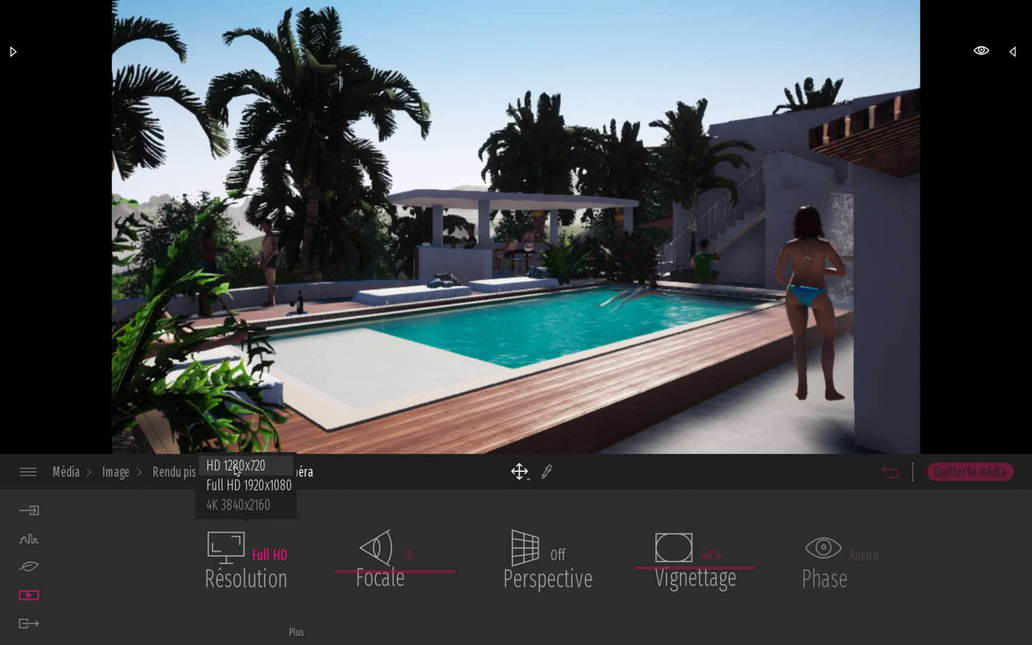
{"action": "left_click", "coordinate": [246, 507]}
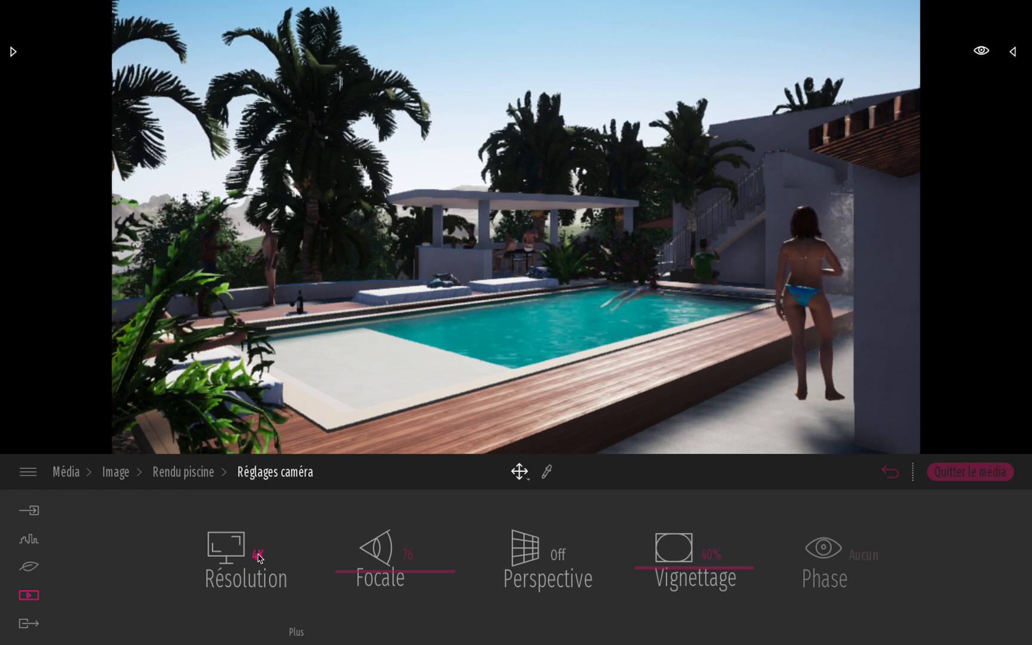
Define a custom image resolution with a width of 3000 and a height of 2000
{"action": "left_click", "coordinate": [297, 634]}
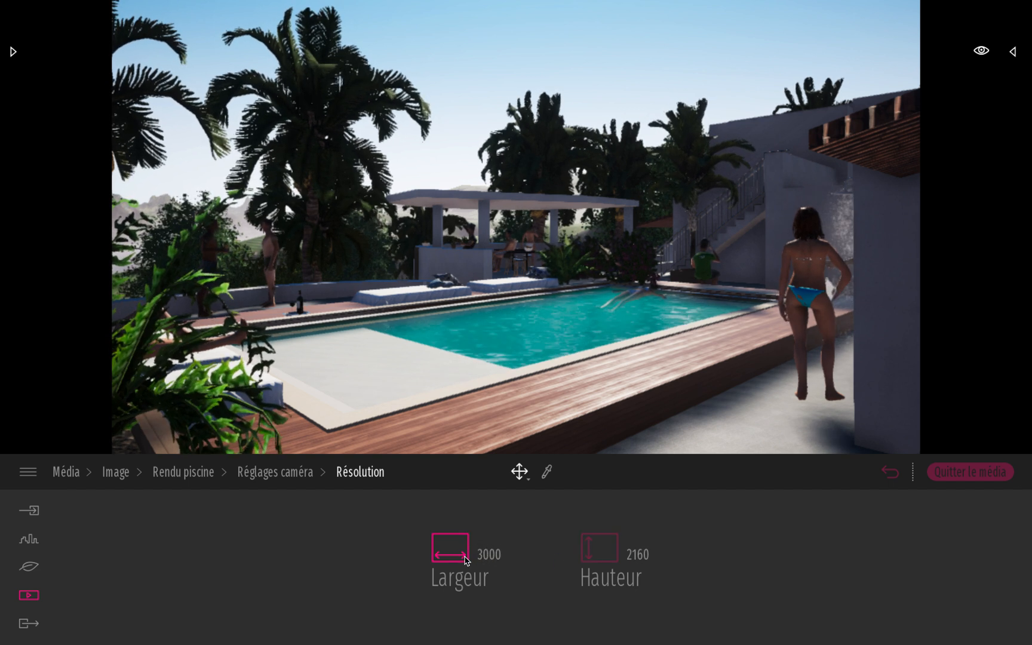
{"action": "left_click", "coordinate": [634, 555]}
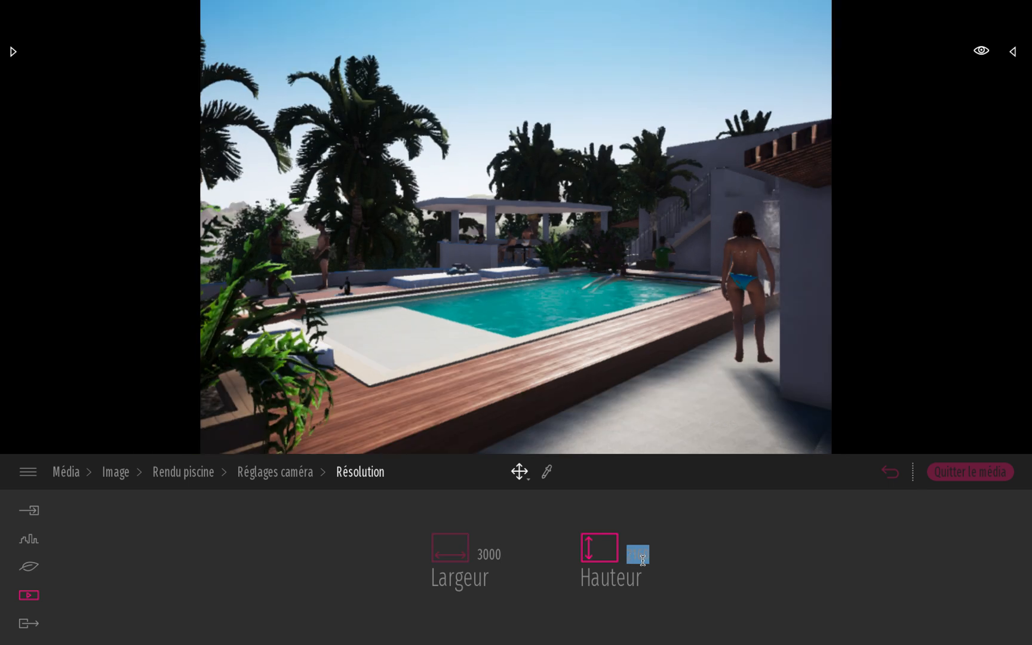
{"action": "type", "text": "2000"}
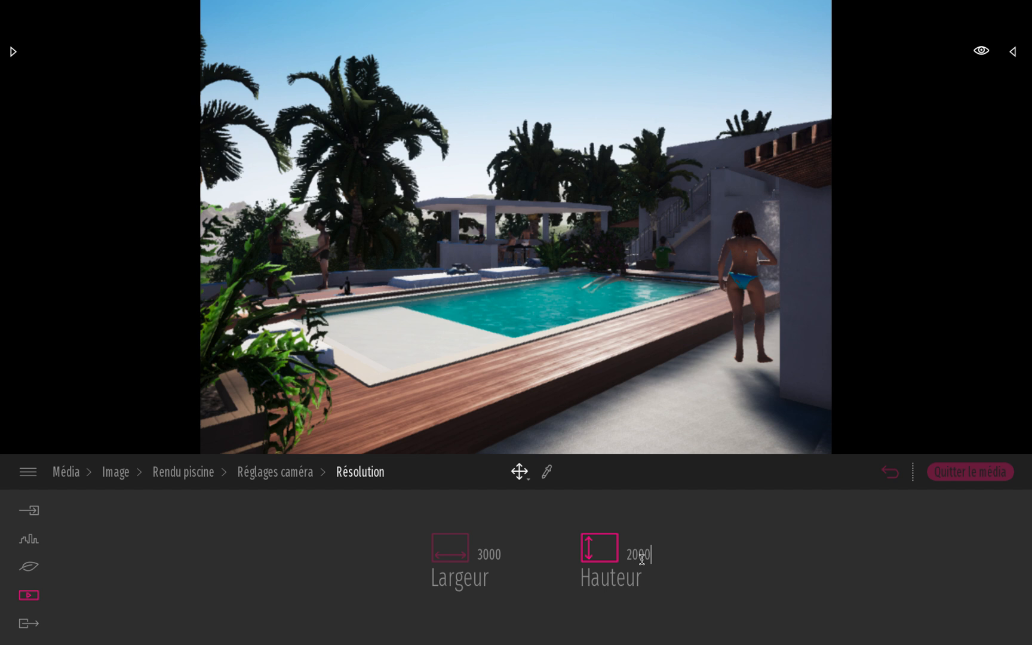
{"action": "key", "text": "Return"}
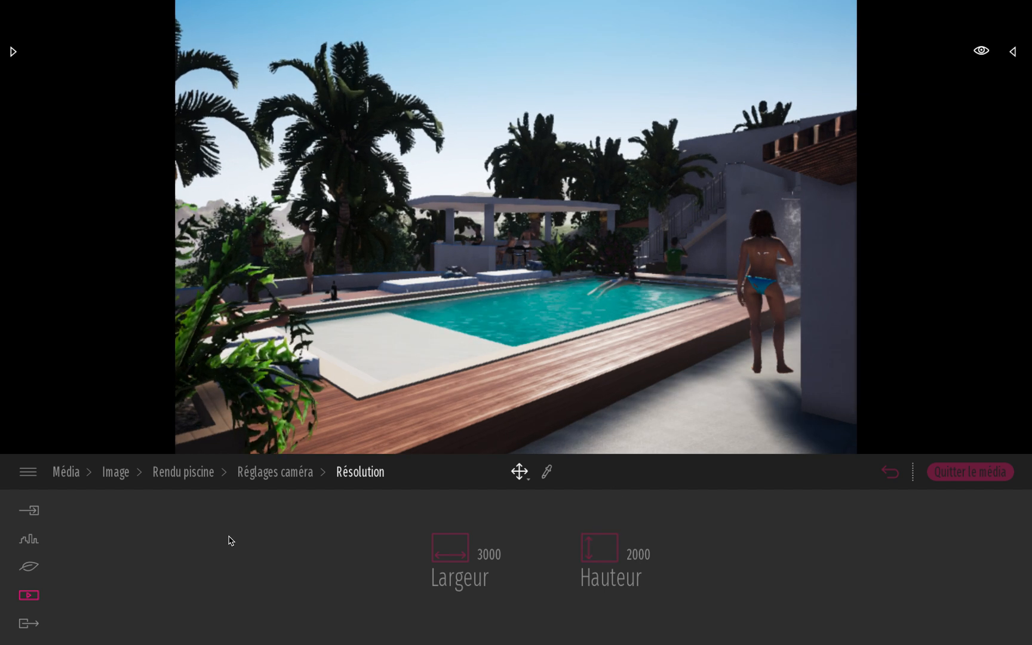
{"action": "left_click", "coordinate": [292, 473]}
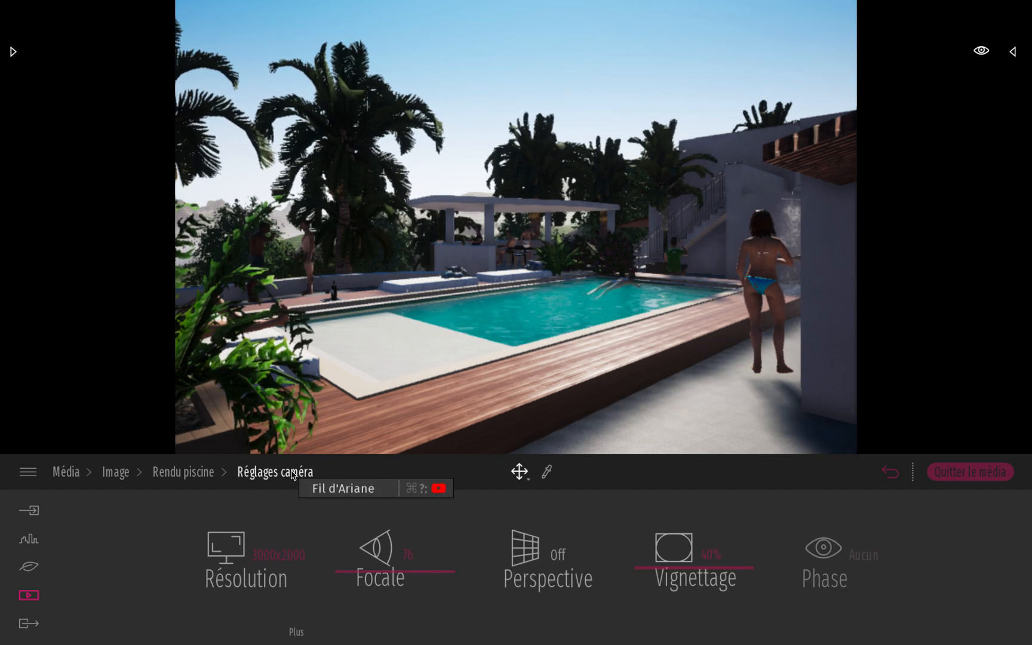
Set the resolution of "Rendu piscine" back to the 4K 3840x2160 preset
{"action": "left_click", "coordinate": [276, 552]}
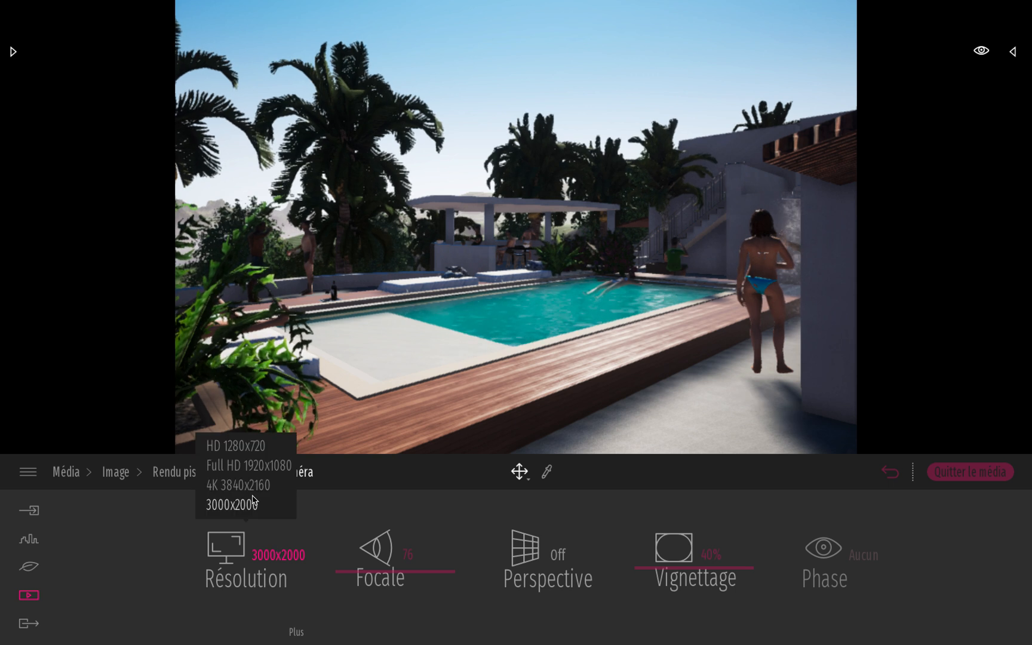
{"action": "left_click", "coordinate": [251, 492]}
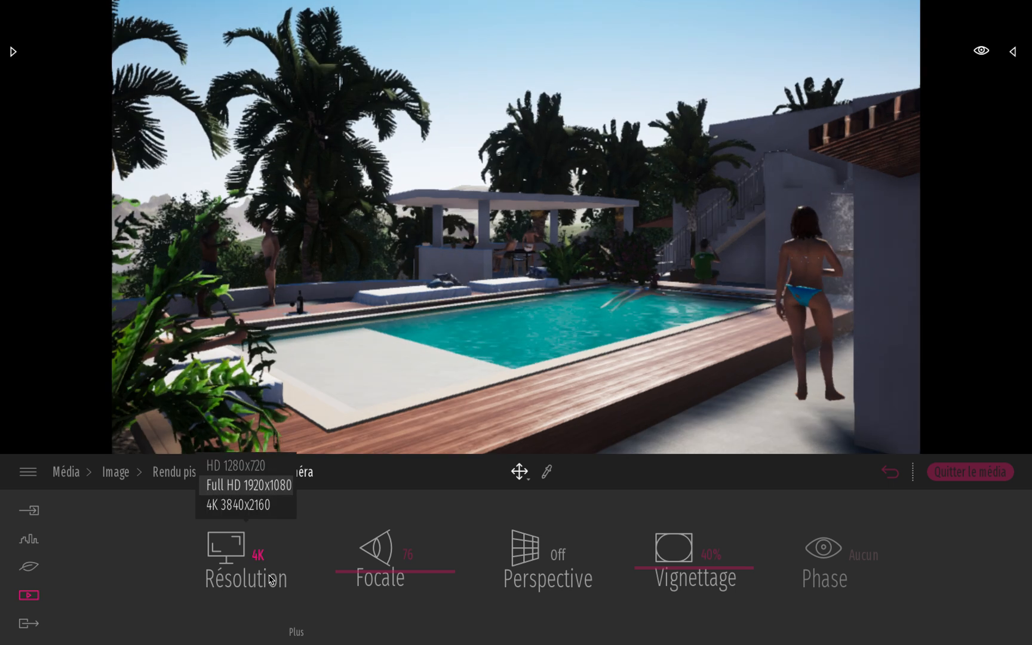
{"action": "left_click", "coordinate": [246, 603]}
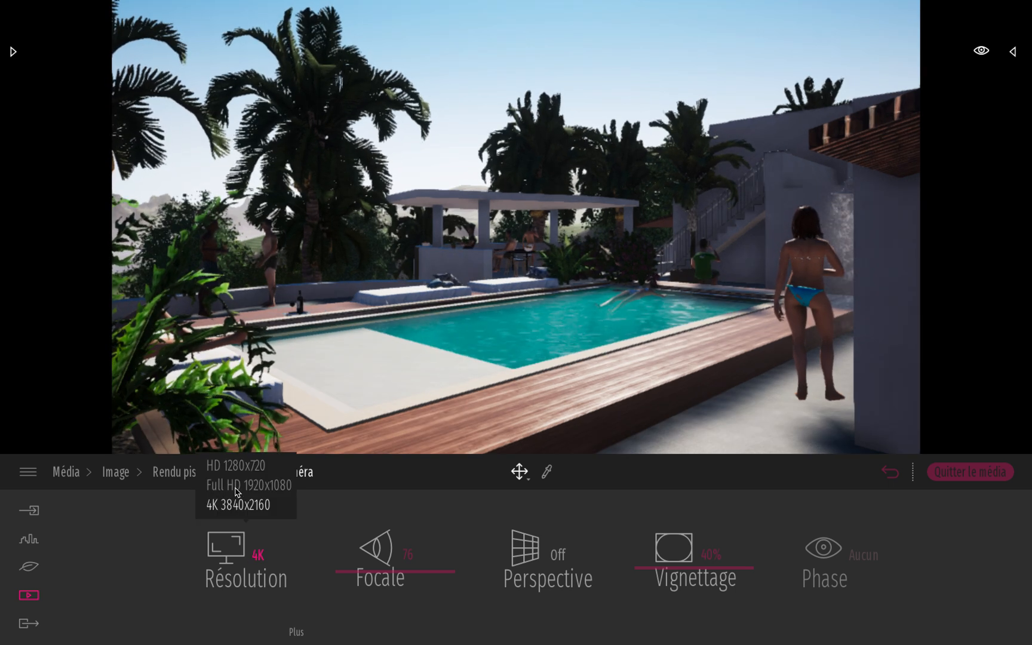
{"action": "left_click", "coordinate": [293, 616]}
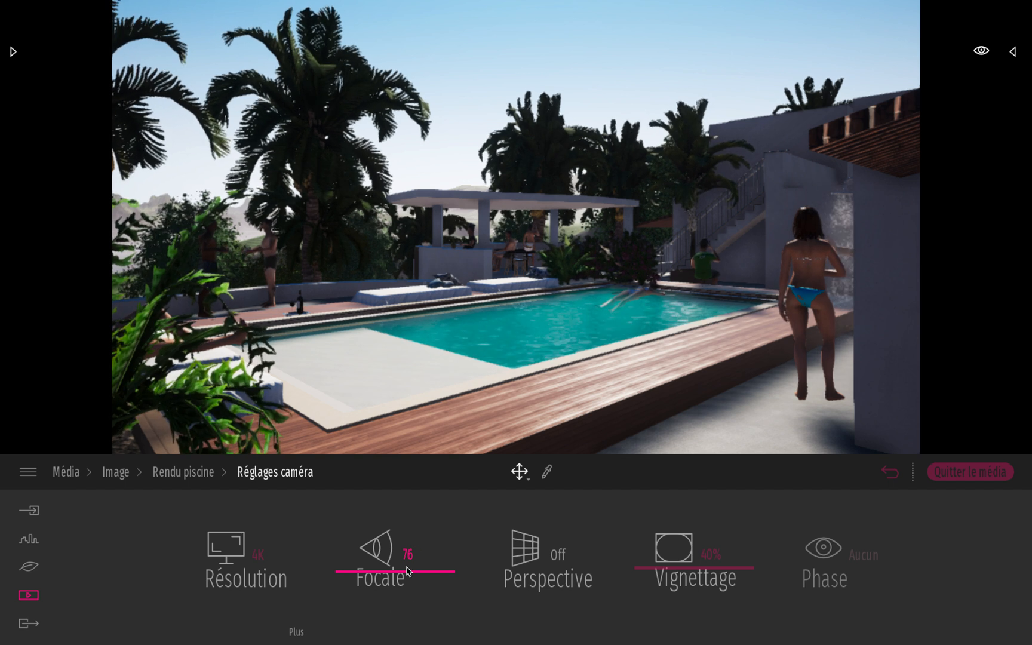
Try several wider and narrower focal settings for the camera and set Focale to 74
{"action": "scroll", "coordinate": [405, 569], "scroll_direction": "up", "scroll_amount": 4}
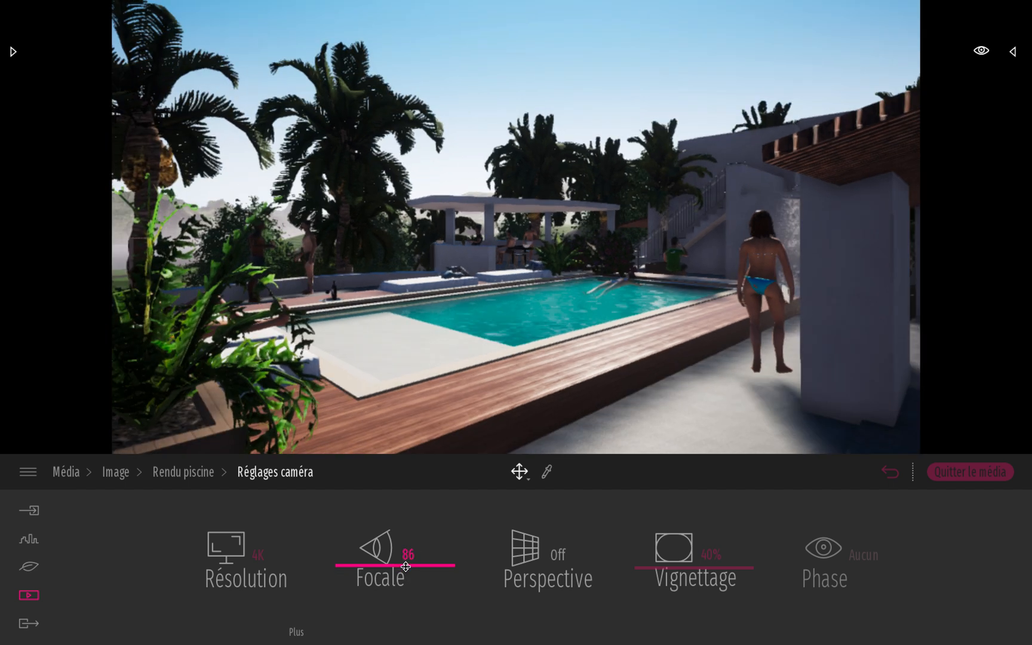
{"action": "scroll", "coordinate": [405, 570], "scroll_direction": "down", "scroll_amount": 4}
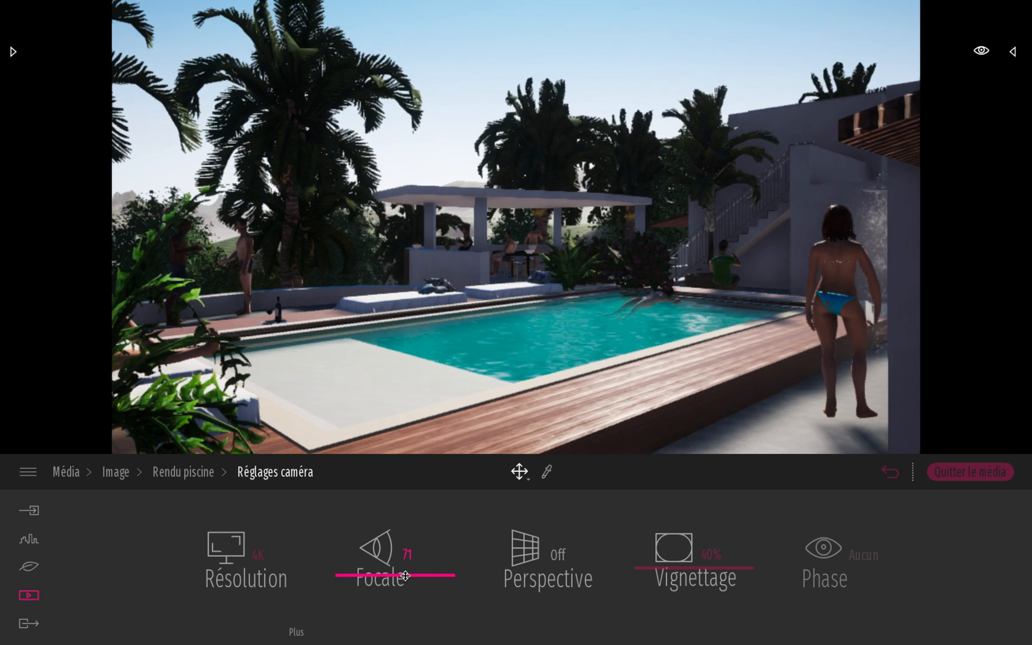
{"action": "scroll", "coordinate": [405, 569], "scroll_direction": "up", "scroll_amount": 4}
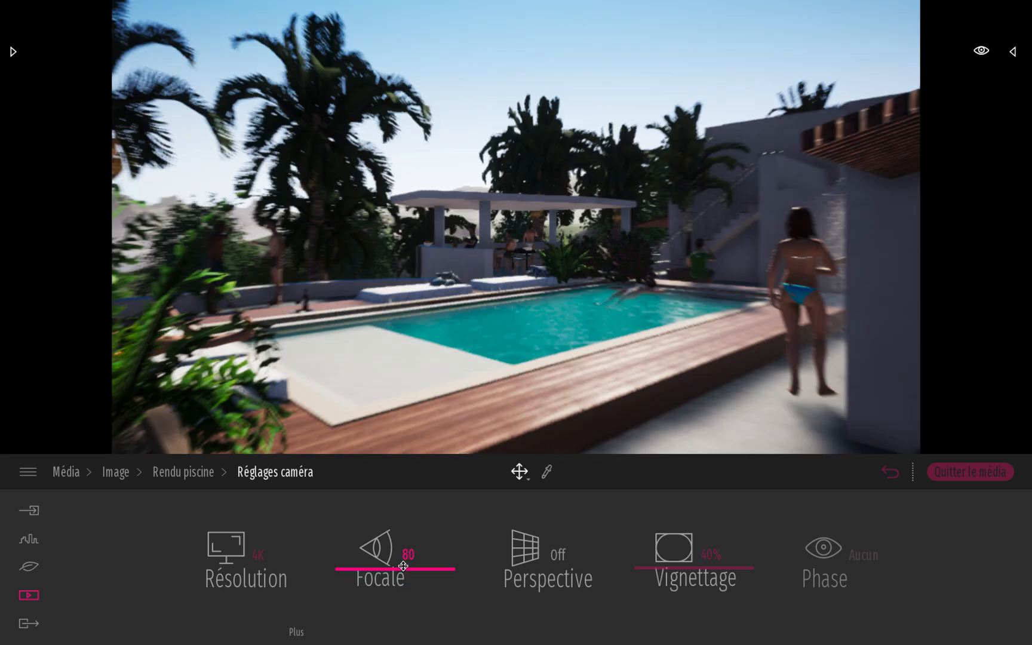
{"action": "mouse_move", "coordinate": [403, 566]}
{"action": "left_mouse_down"}
{"action": "mouse_move", "coordinate": [406, 542]}
{"action": "mouse_move", "coordinate": [412, 560]}
{"action": "left_mouse_up"}
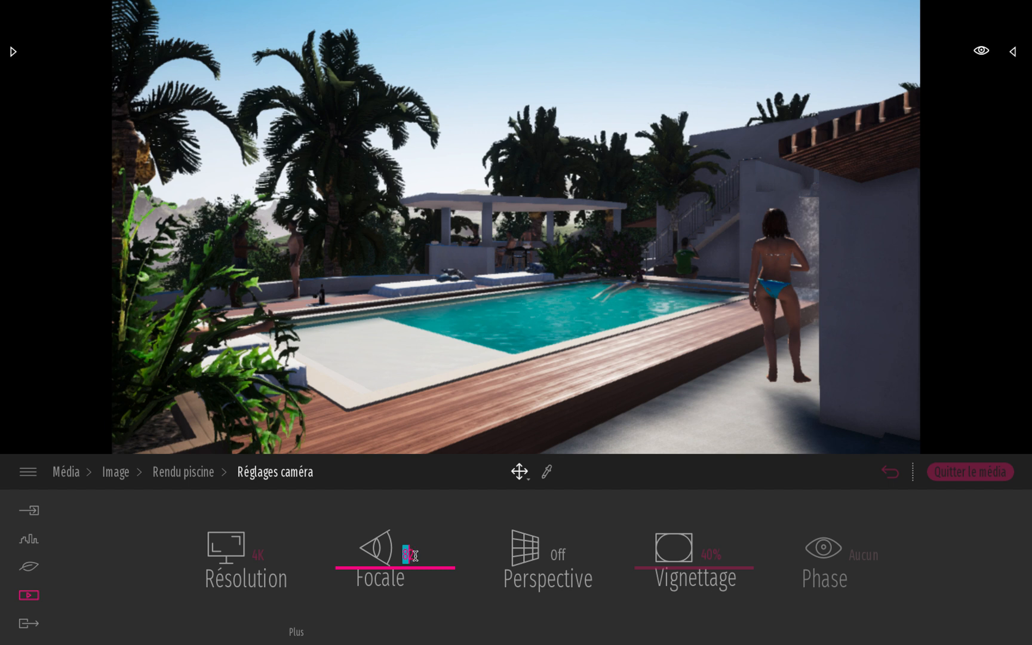
{"action": "double_click", "coordinate": [404, 553]}
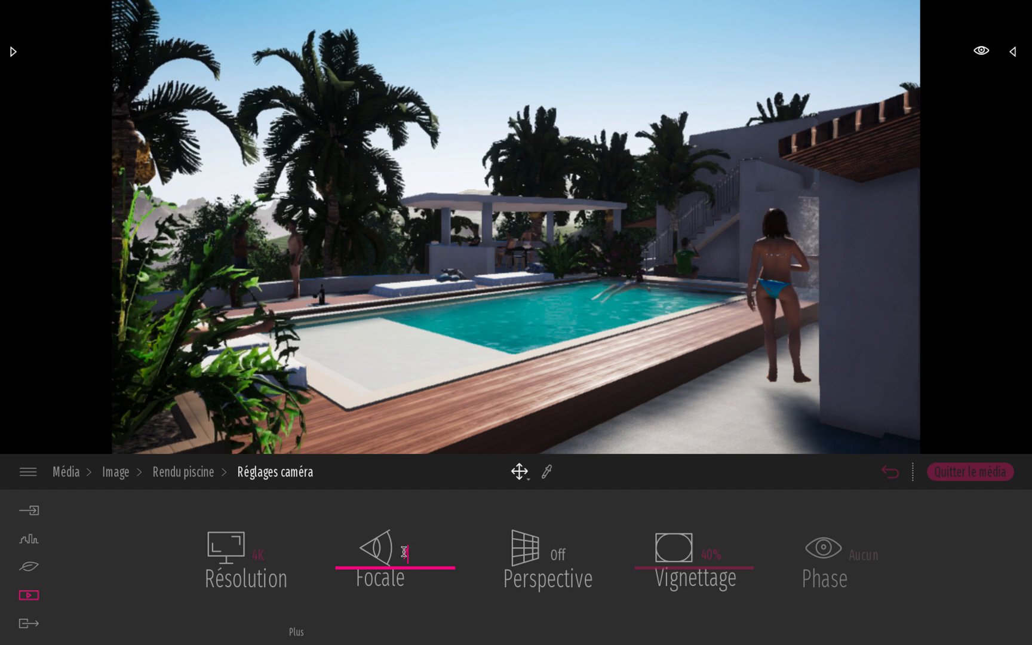
{"action": "type", "text": "24"}
{"action": "key", "text": "Return"}
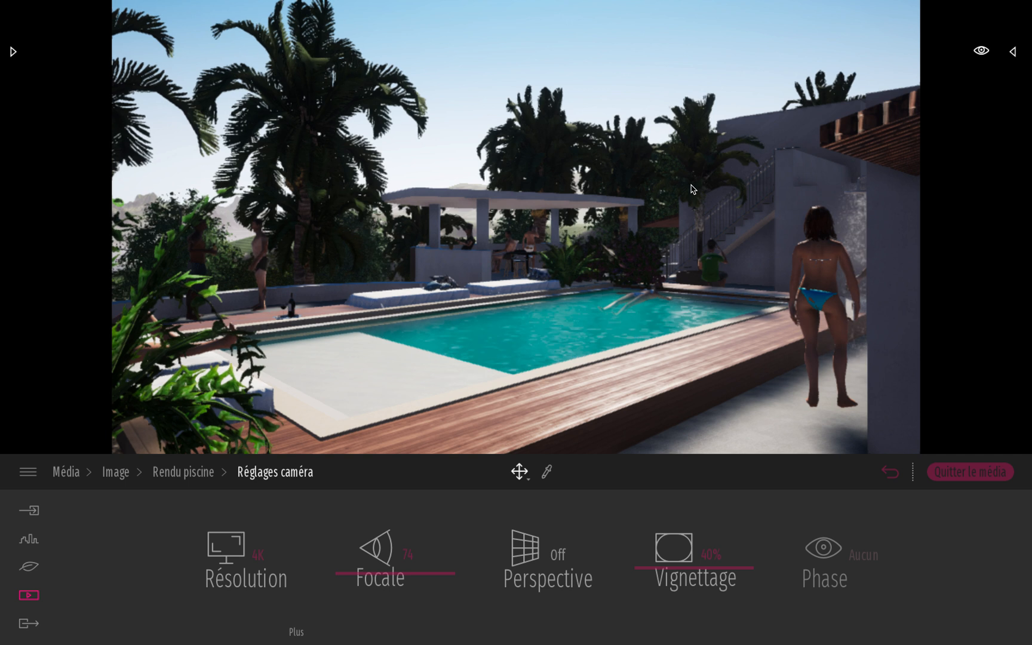
Compare the pool view with perspective correction on and off, and leave Perspective set to On
{"action": "left_click", "coordinate": [564, 556]}
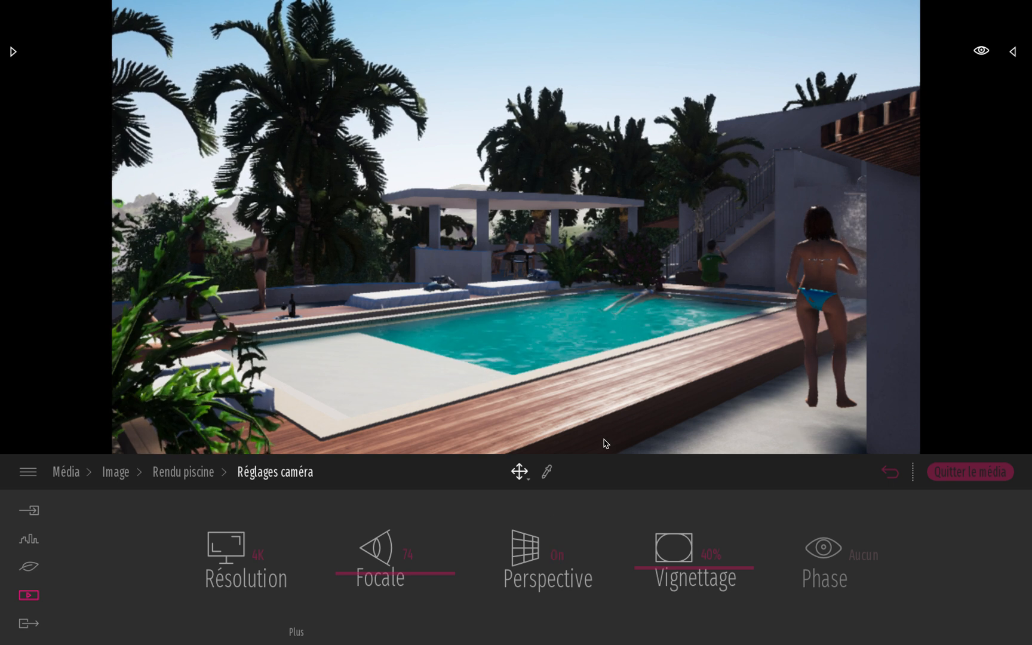
{"action": "left_click", "coordinate": [559, 556]}
{"action": "left_click", "coordinate": [560, 555]}
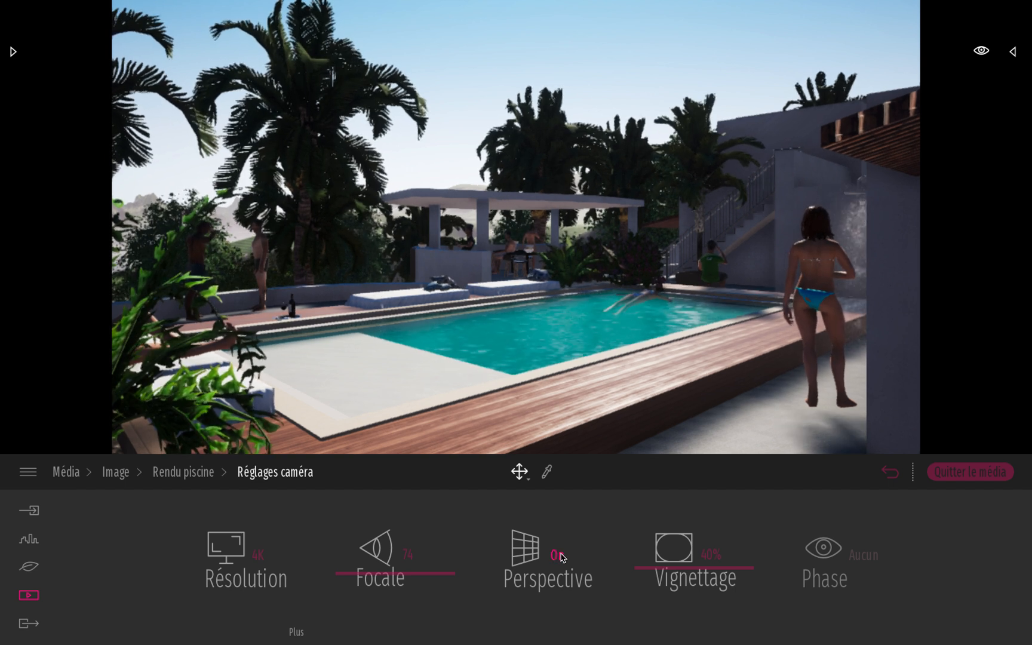
{"action": "left_click", "coordinate": [560, 555]}
{"action": "left_click", "coordinate": [560, 556]}
{"action": "left_click", "coordinate": [560, 555]}
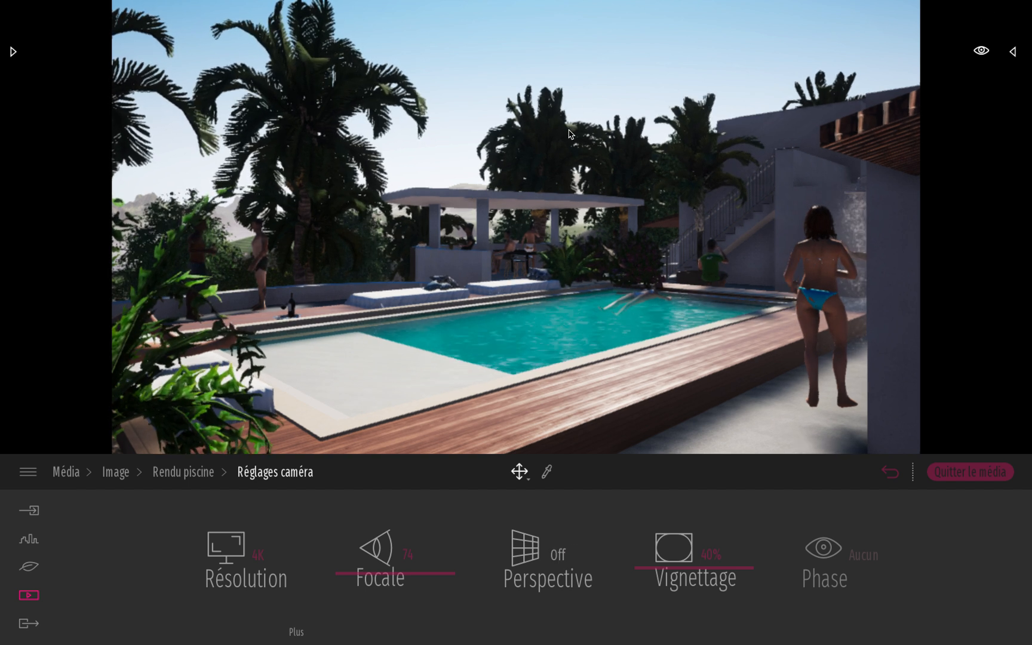
{"action": "left_click", "coordinate": [556, 556]}
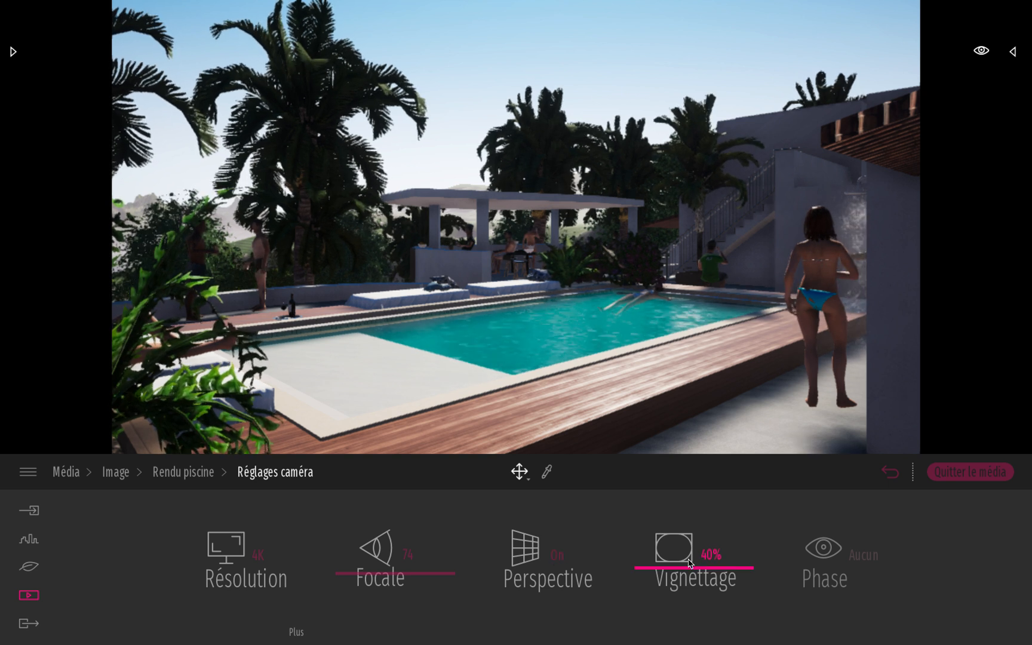
Try a stronger vignetting of 77% on the image and restore Vignettage to 40%
{"action": "left_click_drag", "start_coordinate": [690, 563], "coordinate": [679, 531]}
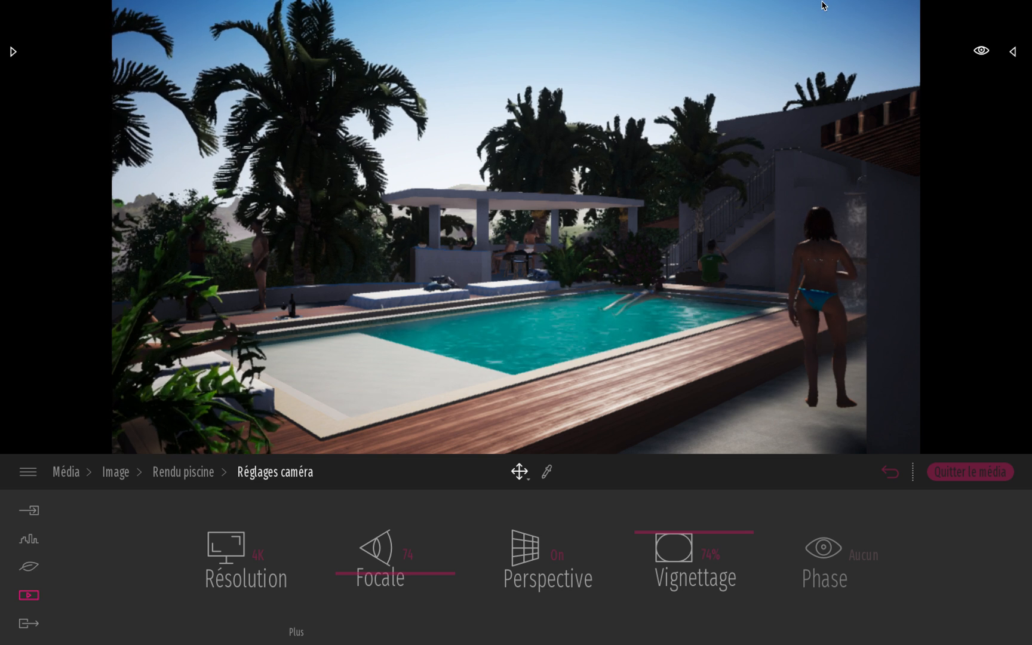
{"action": "mouse_move", "coordinate": [677, 536]}
{"action": "left_mouse_down"}
{"action": "mouse_move", "coordinate": [677, 554]}
{"action": "mouse_move", "coordinate": [675, 525]}
{"action": "left_mouse_up"}
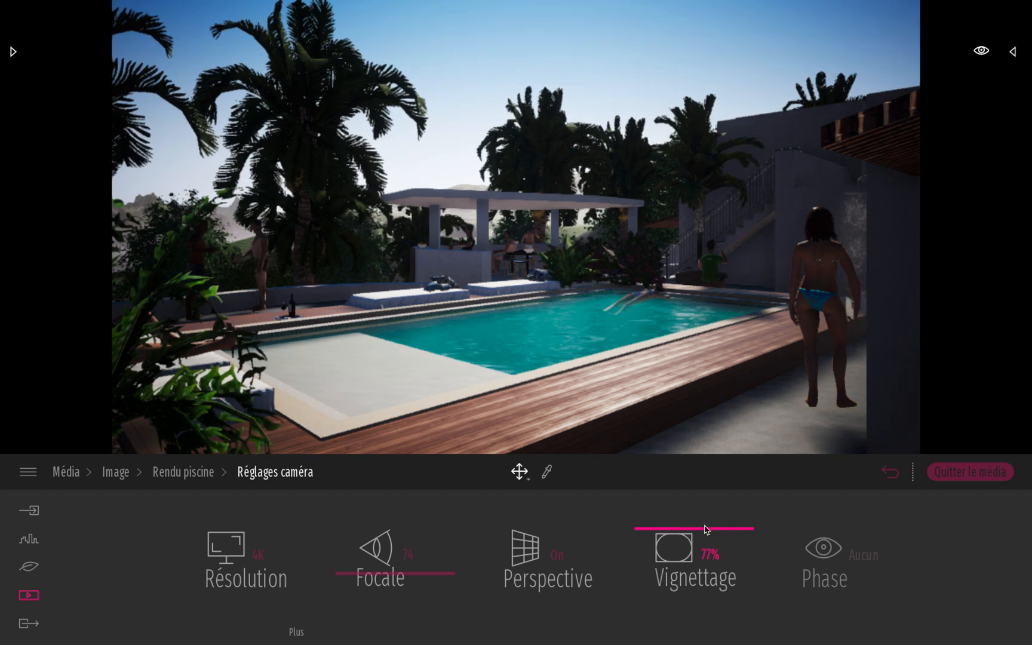
{"action": "left_click_drag", "start_coordinate": [706, 528], "coordinate": [698, 567]}
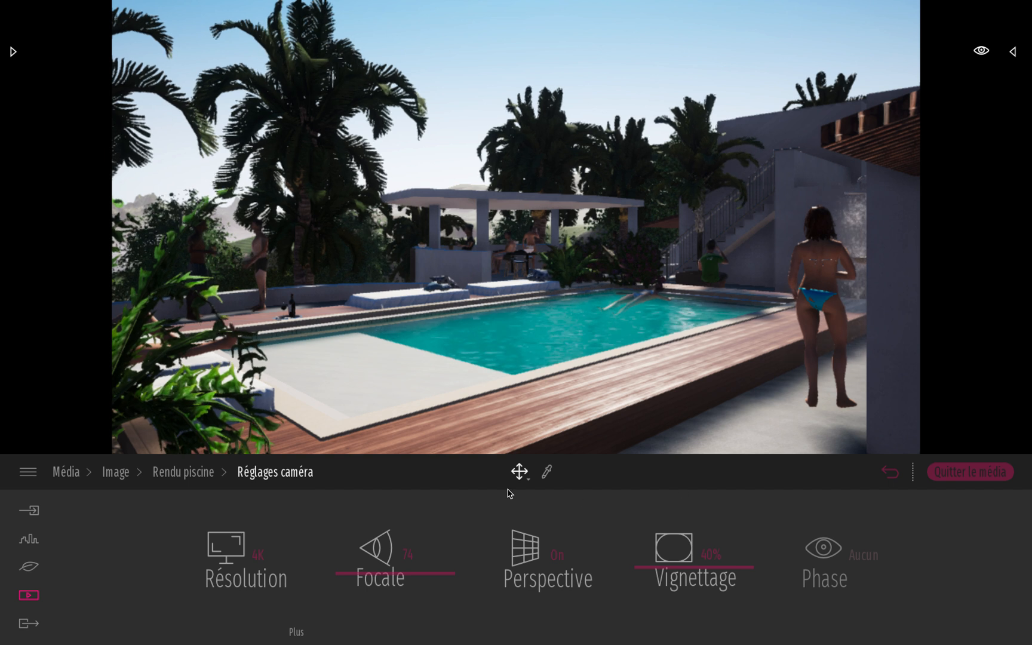
In the location settings of "Rendu piscine", set the month to Mars and the north orientation to 73°
{"action": "left_click", "coordinate": [200, 475]}
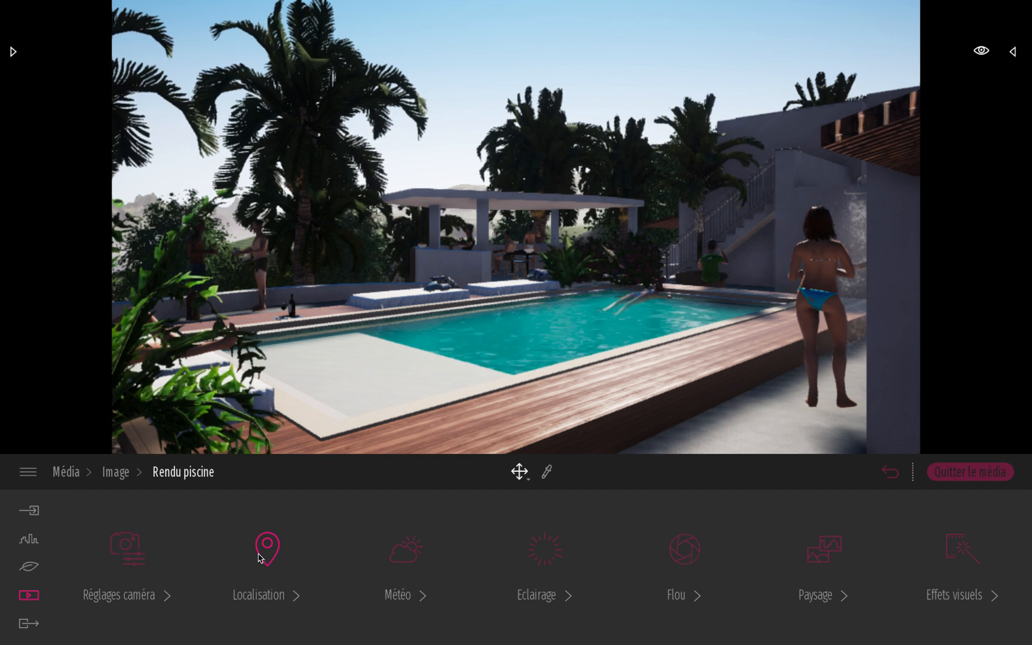
{"action": "left_click", "coordinate": [267, 553]}
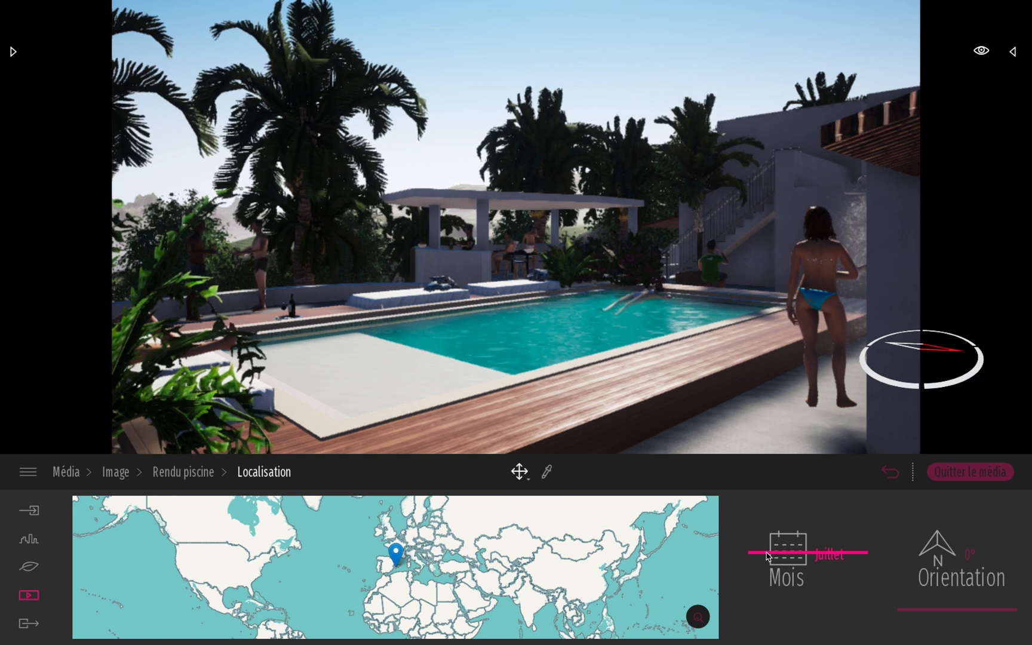
{"action": "left_click_drag", "start_coordinate": [768, 557], "coordinate": [761, 586]}
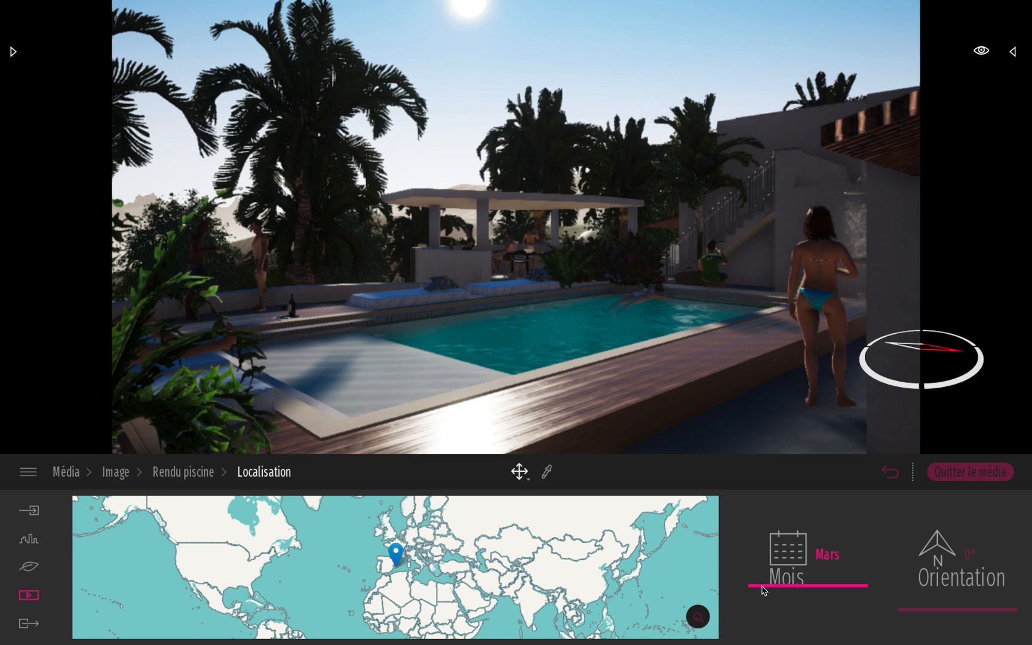
{"action": "left_click_drag", "start_coordinate": [936, 613], "coordinate": [932, 588]}
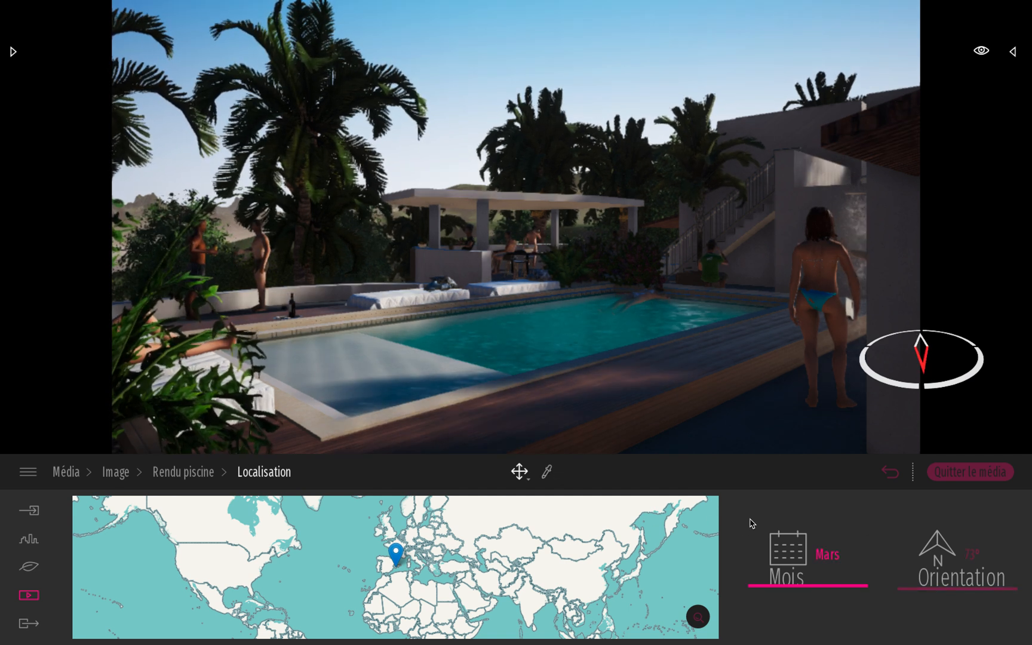
{"action": "left_click", "coordinate": [261, 476]}
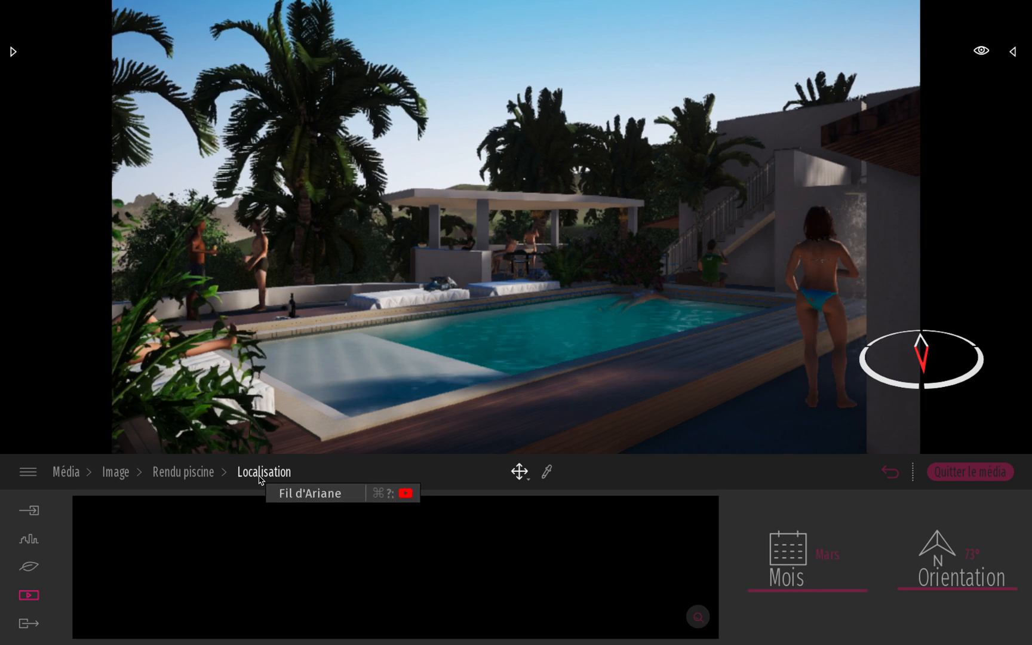
{"action": "left_click", "coordinate": [198, 476]}
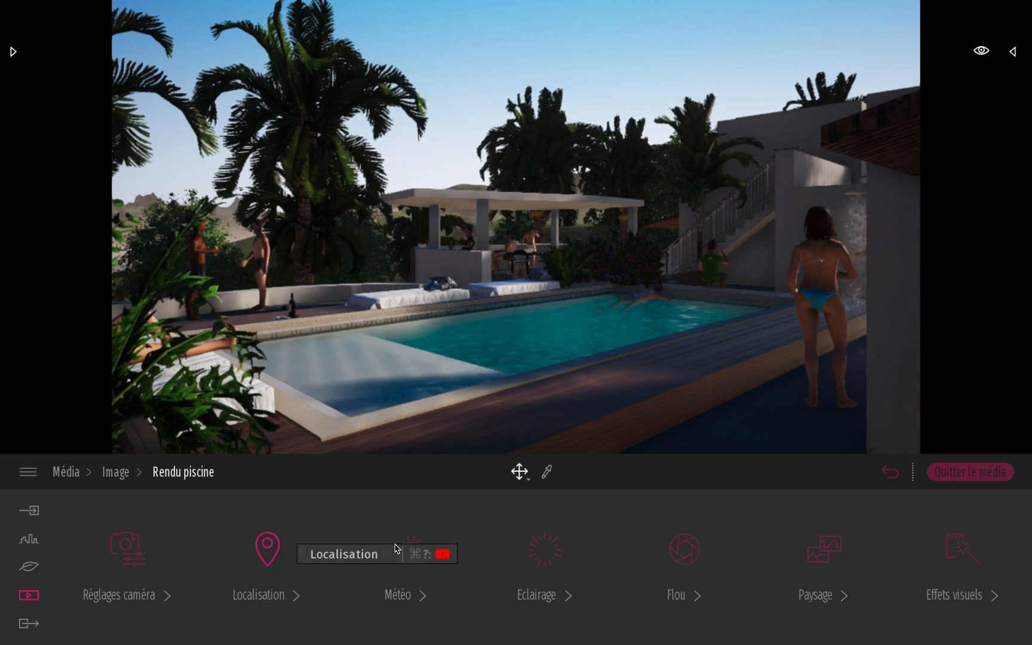
In the weather settings of "Rendu piscine", shift the season from summer through autumn to snowy winter
{"action": "left_click", "coordinate": [410, 561]}
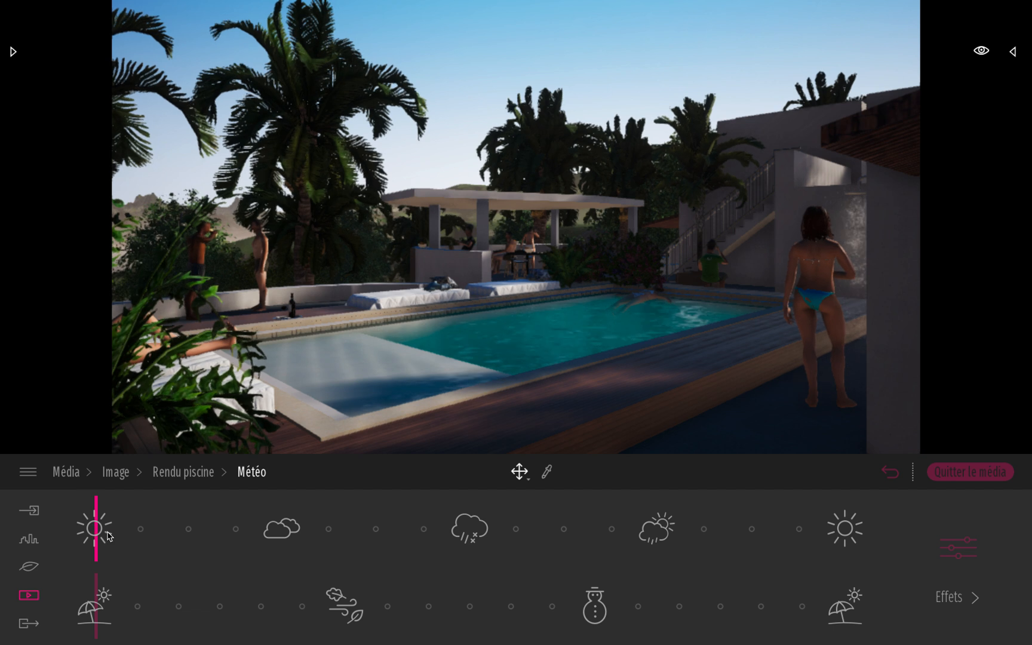
{"action": "left_click", "coordinate": [101, 607]}
{"action": "left_click_drag", "start_coordinate": [100, 607], "coordinate": [346, 600]}
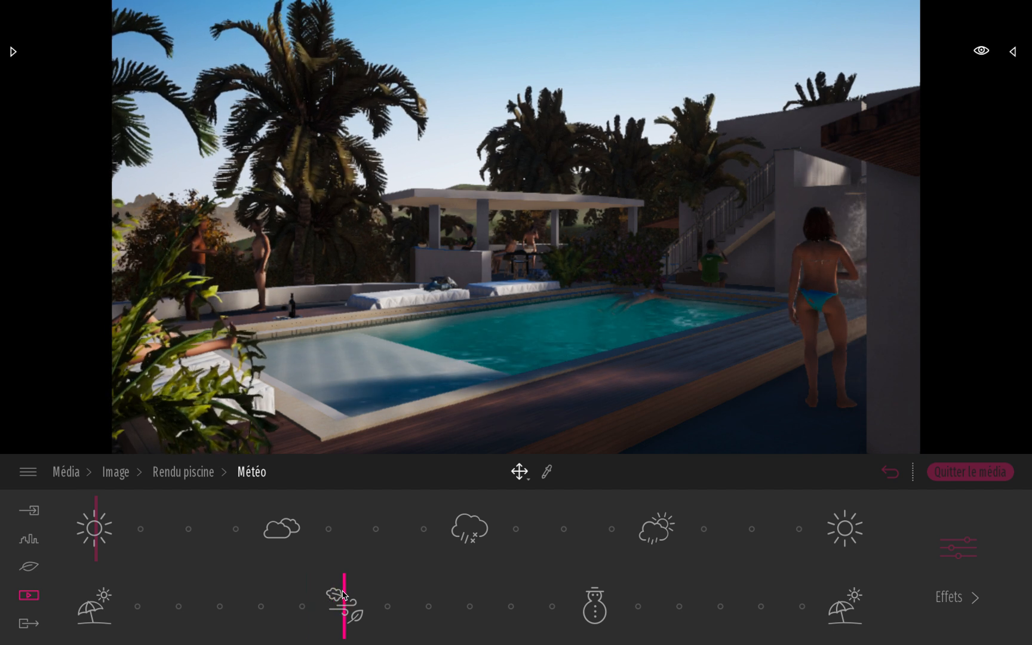
{"action": "mouse_move", "coordinate": [545, 587]}
{"action": "left_mouse_down"}
{"action": "mouse_move", "coordinate": [564, 591]}
{"action": "mouse_move", "coordinate": [520, 590]}
{"action": "left_mouse_up"}
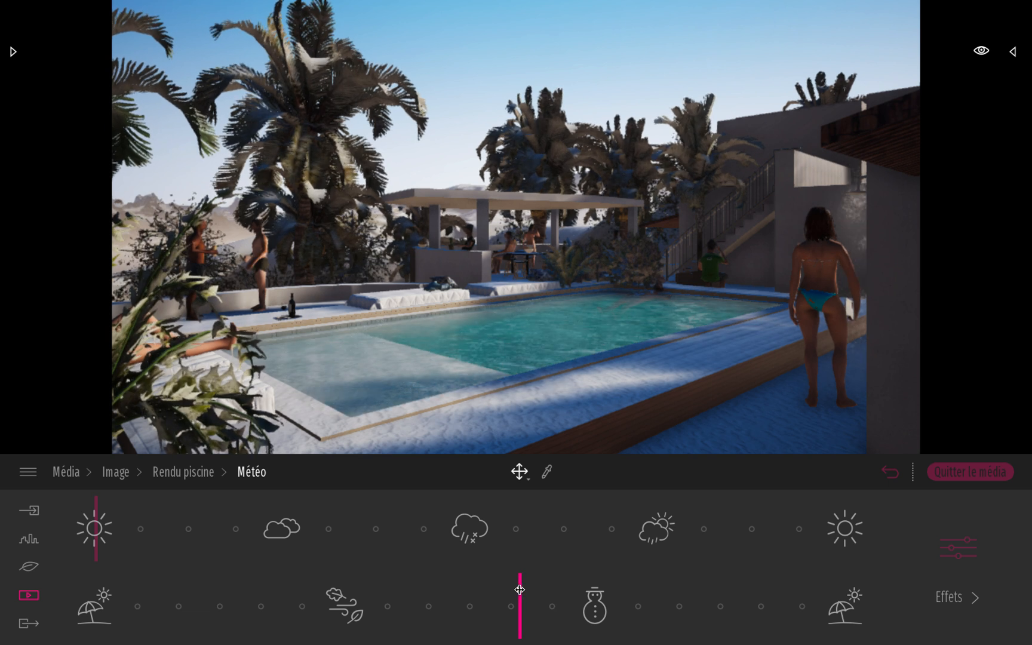
{"action": "mouse_move", "coordinate": [520, 590]}
{"action": "left_mouse_down"}
{"action": "mouse_move", "coordinate": [605, 593]}
{"action": "mouse_move", "coordinate": [331, 604]}
{"action": "mouse_move", "coordinate": [557, 594]}
{"action": "mouse_move", "coordinate": [360, 603]}
{"action": "mouse_move", "coordinate": [601, 605]}
{"action": "left_mouse_up"}
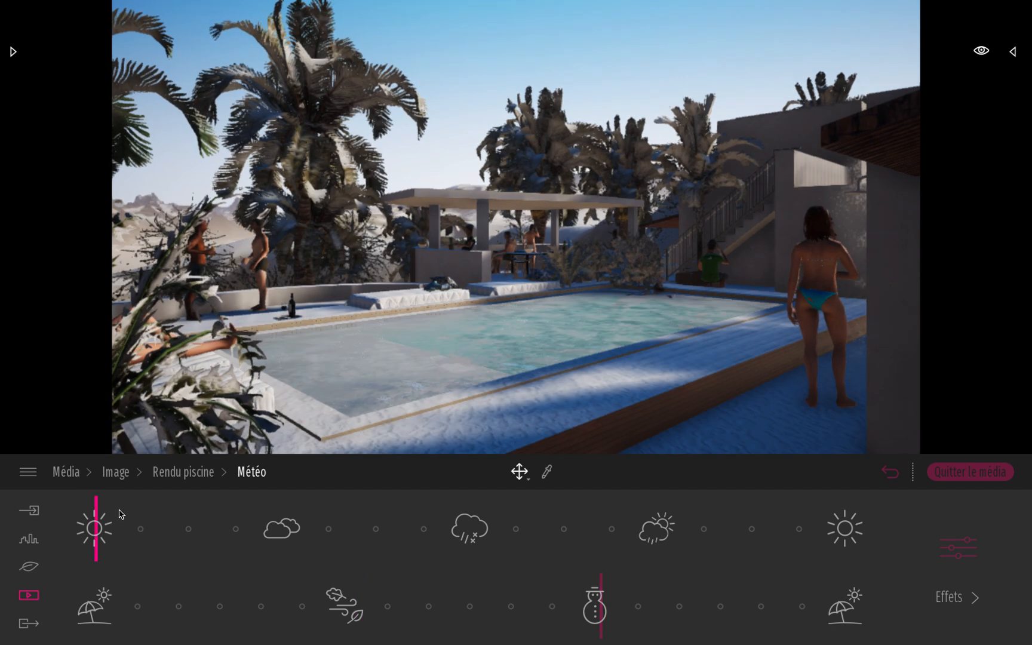
Duplicate the "Rendu piscine" image and rename the copy as "Rendu piscine eté"
{"action": "left_click", "coordinate": [116, 472]}
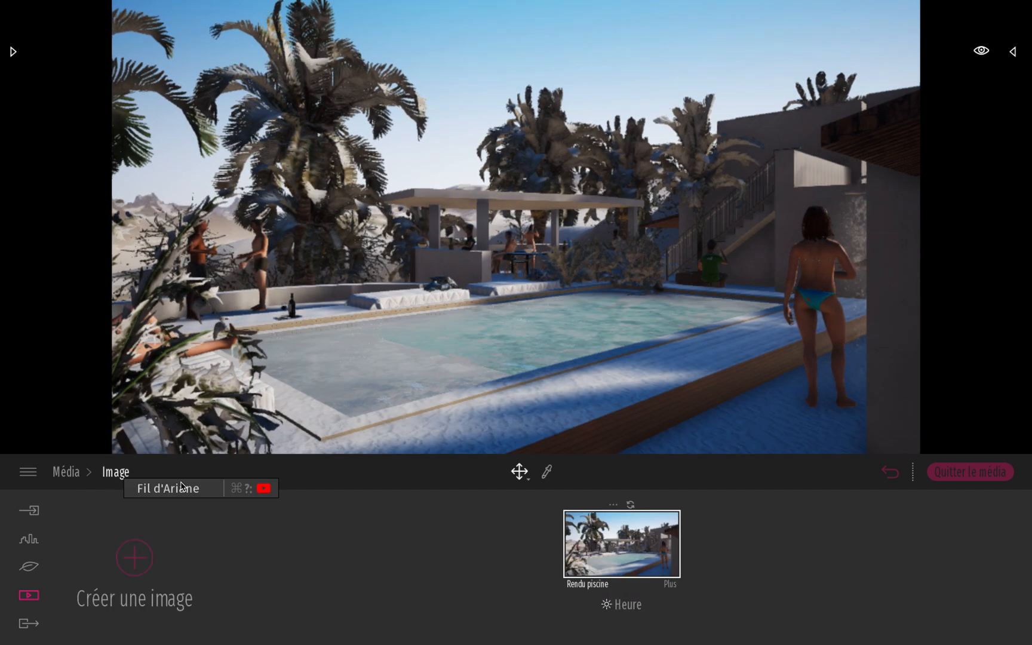
{"action": "left_click", "coordinate": [613, 505]}
{"action": "left_click", "coordinate": [615, 483]}
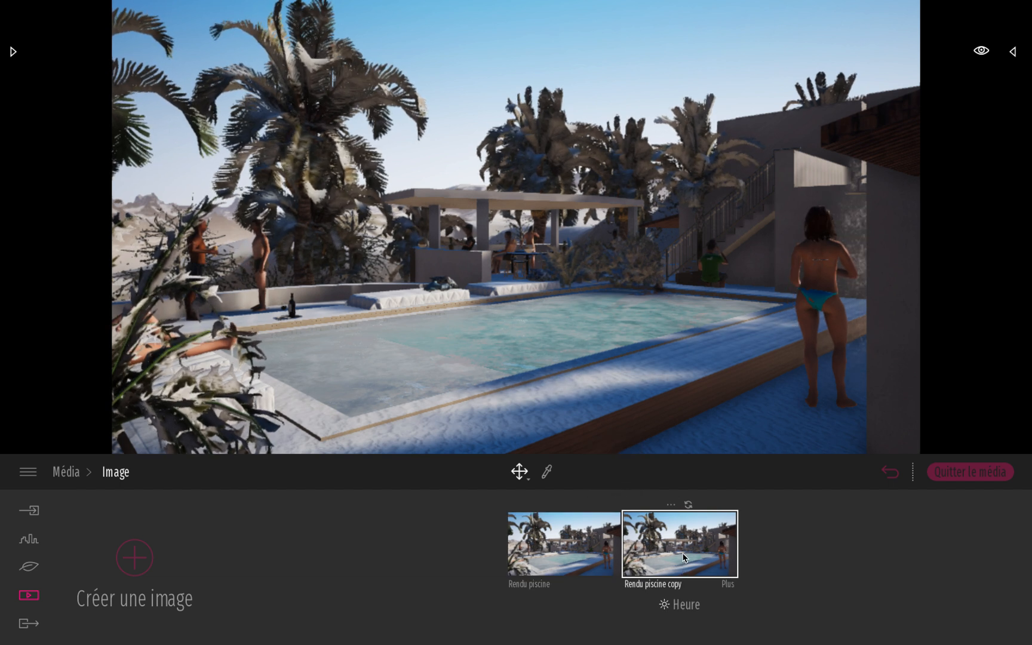
{"action": "double_click", "coordinate": [676, 584]}
{"action": "left_click", "coordinate": [679, 585]}
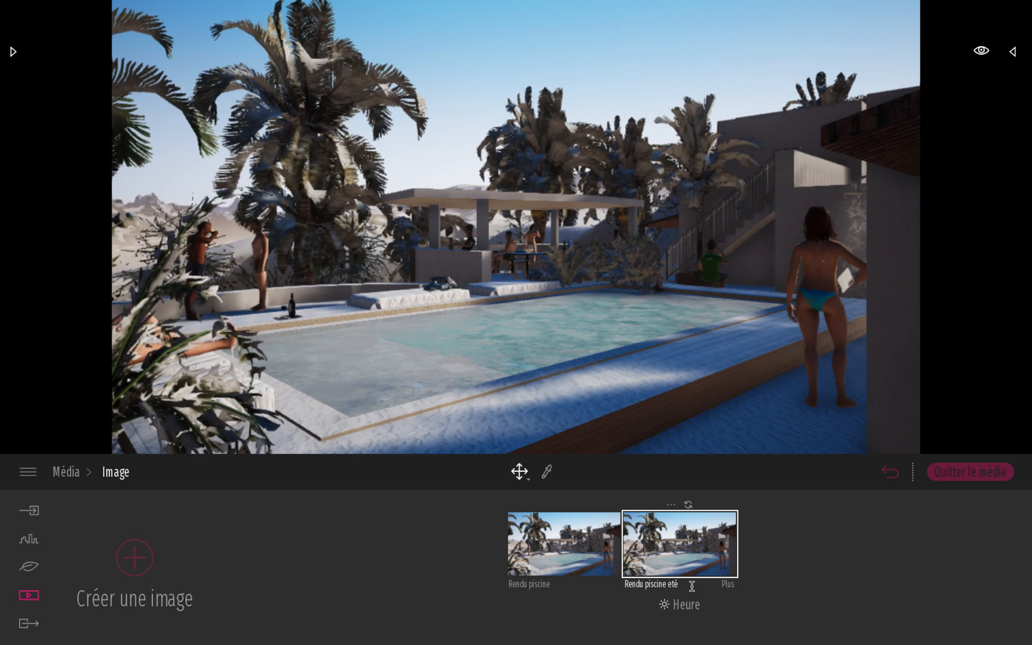
Reactivate the original "Rendu piscine" image and set the season in its weather settings back to summer
{"action": "left_click", "coordinate": [562, 542]}
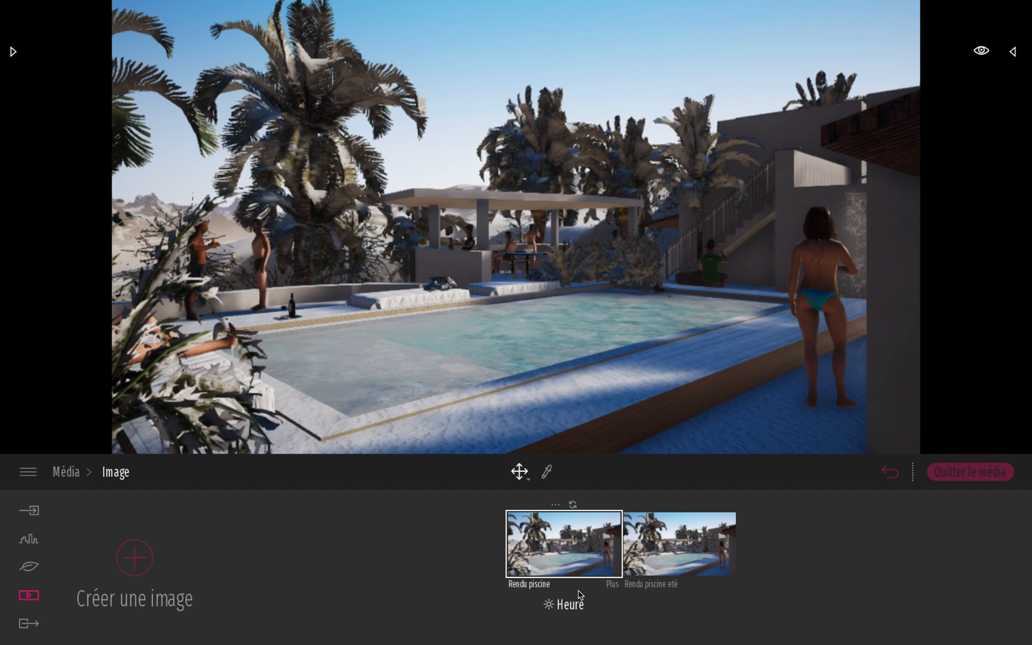
{"action": "left_click", "coordinate": [611, 584]}
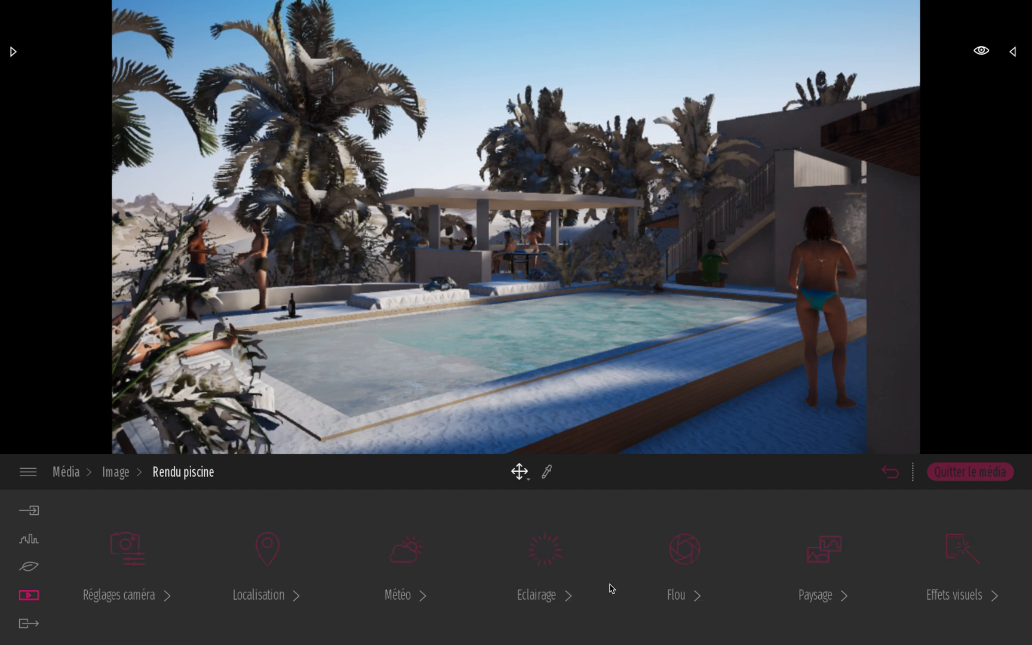
{"action": "left_click", "coordinate": [423, 548]}
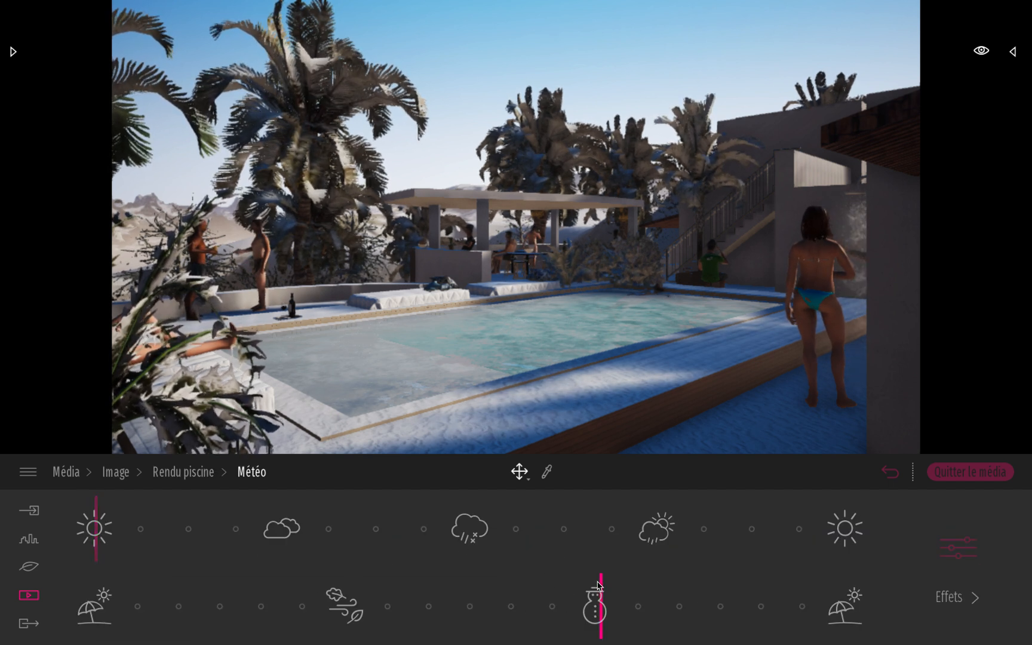
{"action": "left_click_drag", "start_coordinate": [581, 581], "coordinate": [95, 603]}
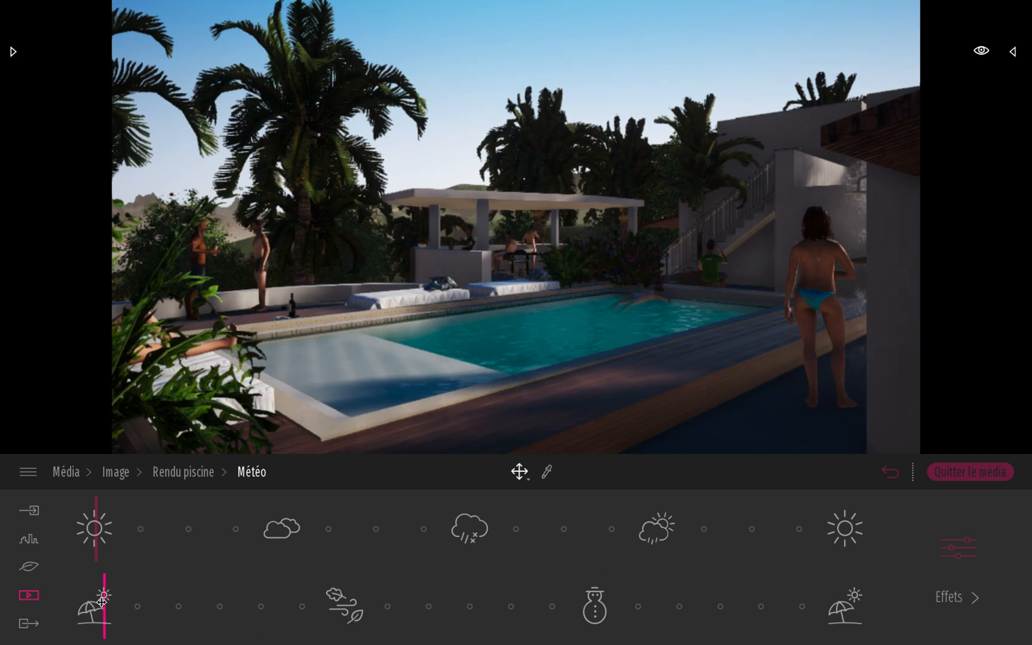
{"action": "left_click", "coordinate": [182, 473]}
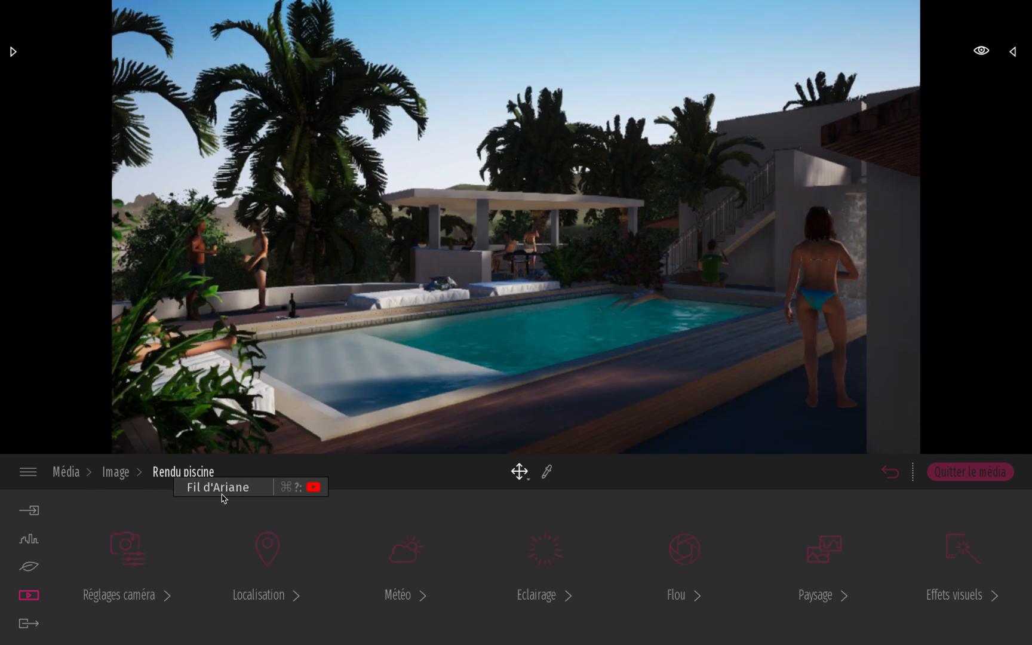
Return to the image list and rename the snowy copy "Rendu piscine eté" as "Rendu piscine hiver"
{"action": "left_click", "coordinate": [116, 472]}
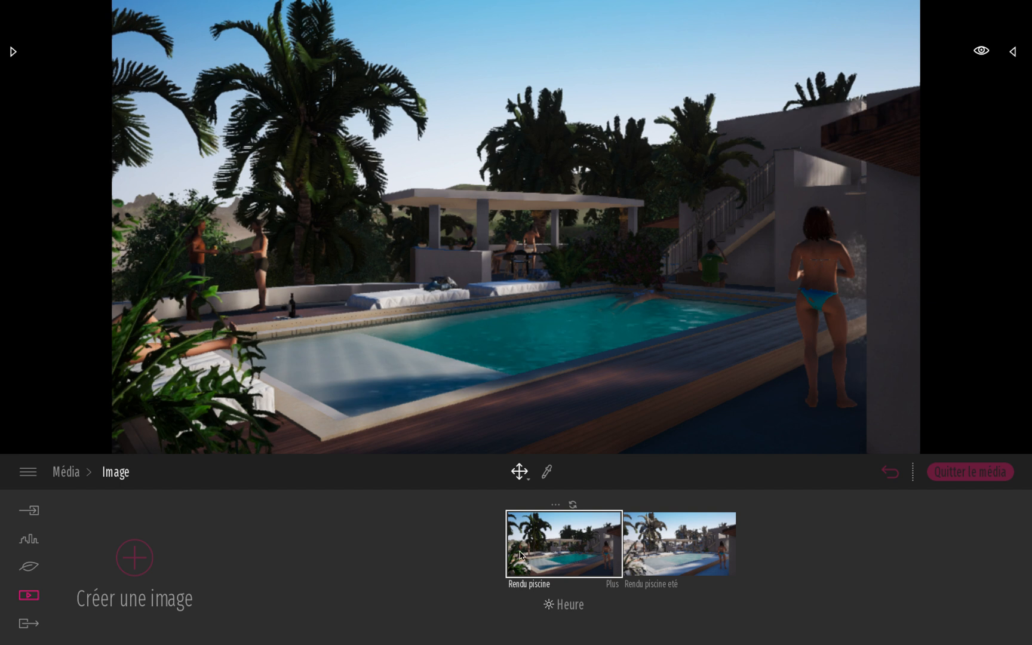
{"action": "left_click", "coordinate": [670, 546]}
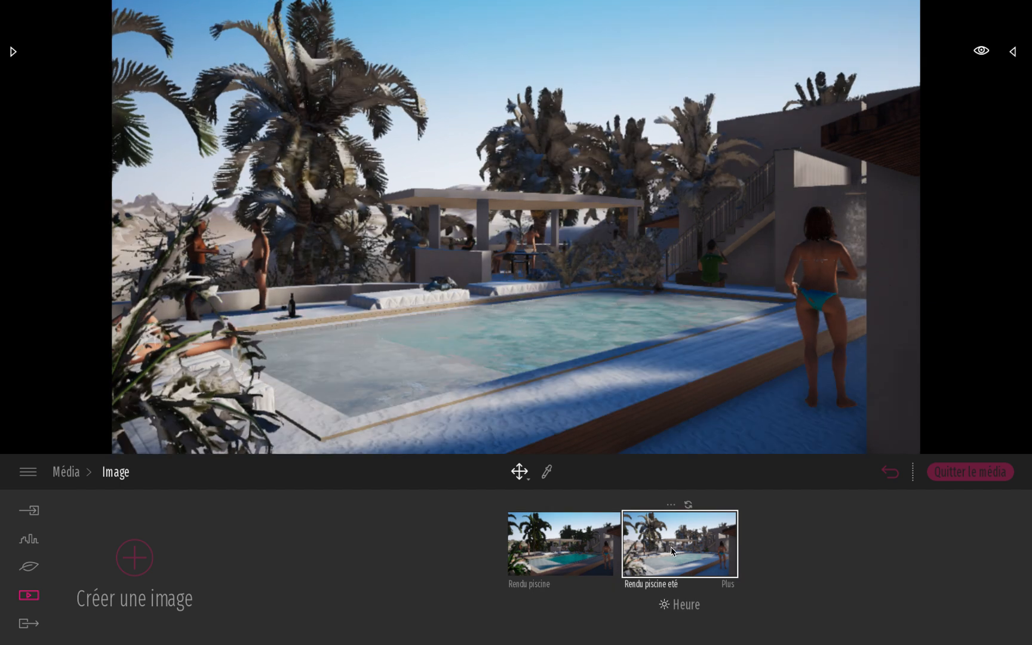
{"action": "left_click", "coordinate": [571, 557]}
{"action": "left_click", "coordinate": [680, 582]}
{"action": "left_click", "coordinate": [679, 584]}
{"action": "left_click", "coordinate": [671, 585]}
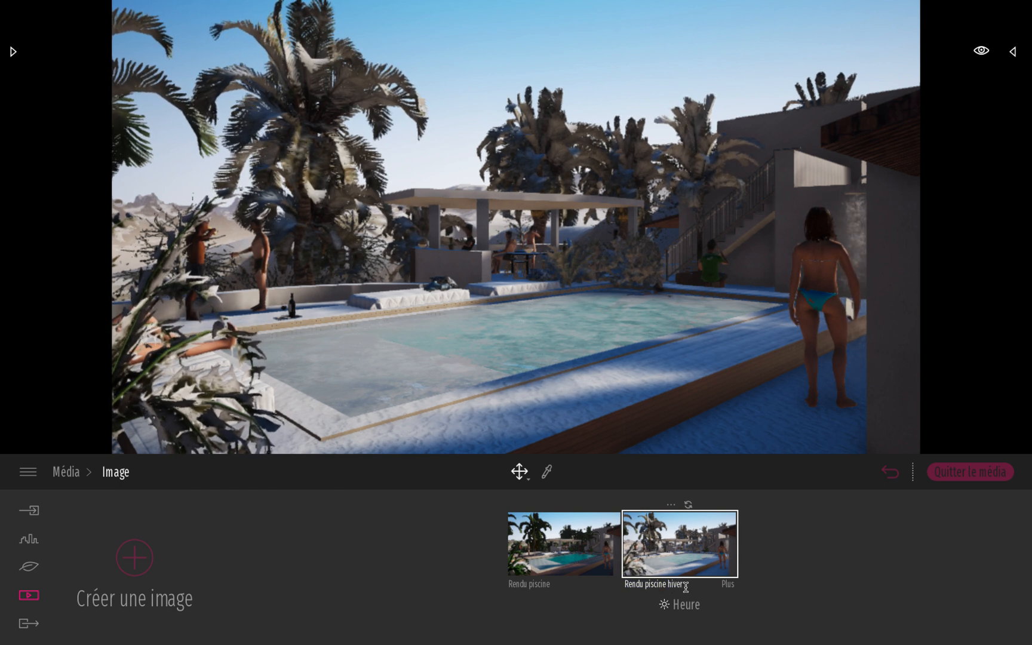
Compare the summer and winter images, and delete the "Rendu piscine hiver" image
{"action": "left_click", "coordinate": [567, 539]}
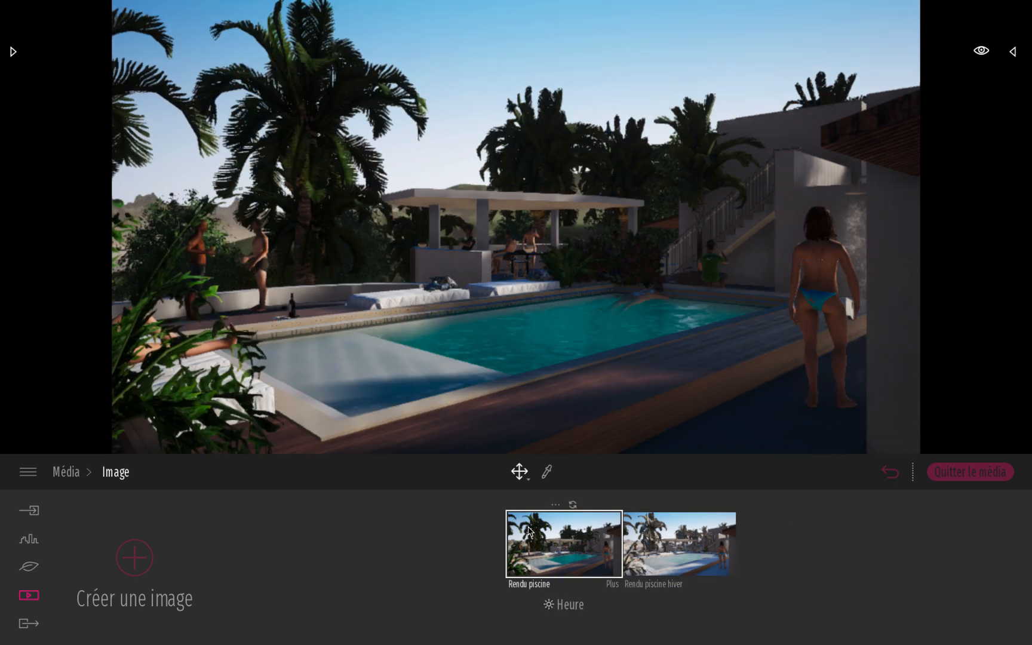
{"action": "left_click", "coordinate": [669, 559]}
{"action": "left_click", "coordinate": [671, 506]}
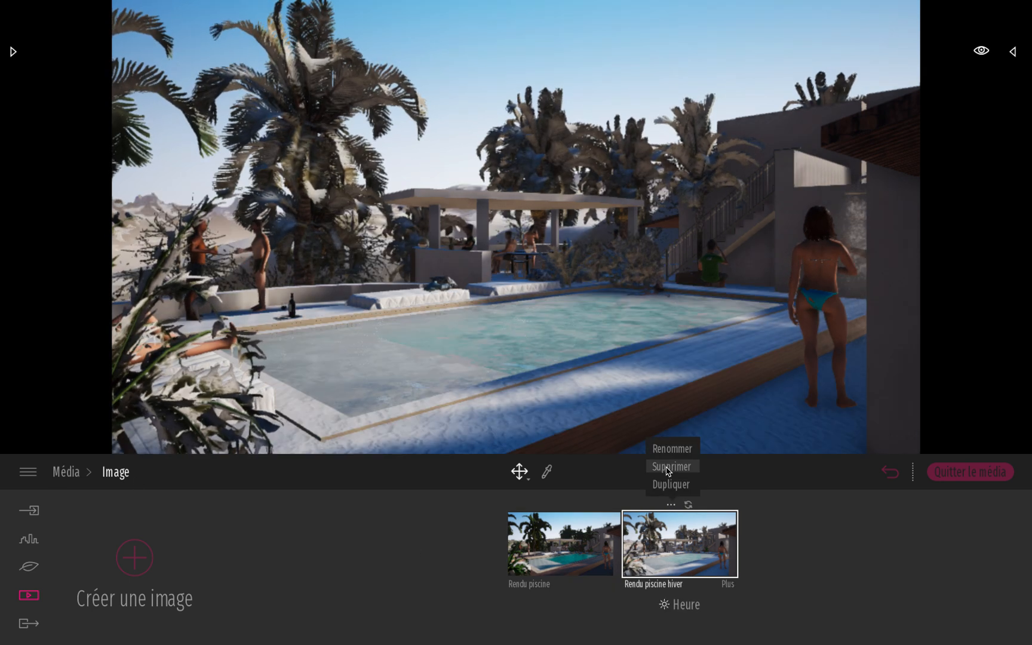
{"action": "left_click", "coordinate": [670, 470]}
{"action": "left_click", "coordinate": [621, 541]}
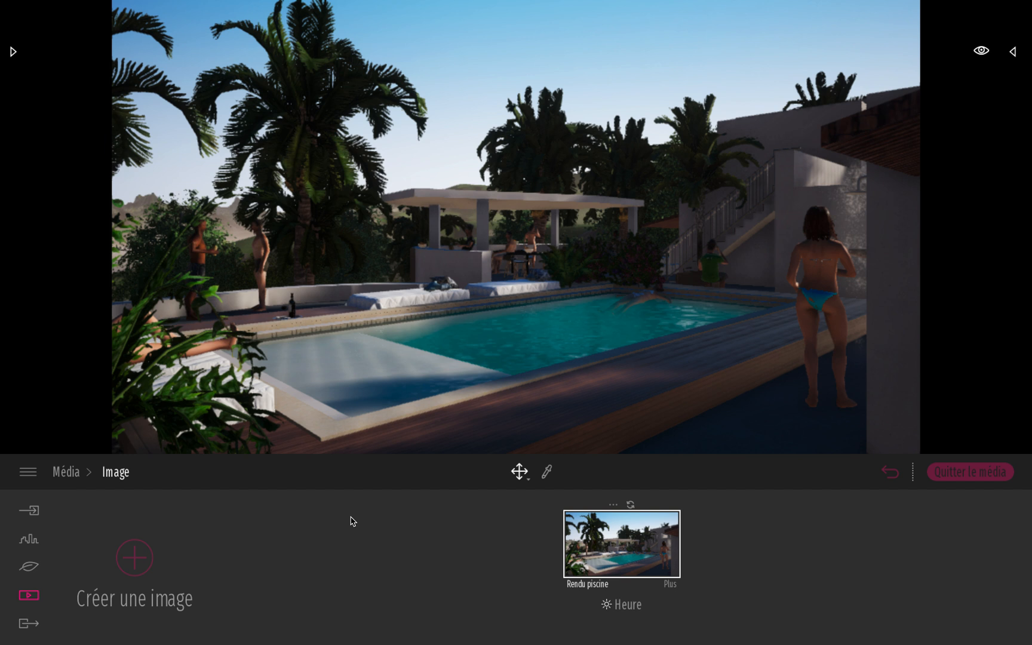
In the weather settings of "Rendu piscine", shift the sky from clear sun to just past the sunny-showers stage for scattered clouds
{"action": "left_click", "coordinate": [670, 587]}
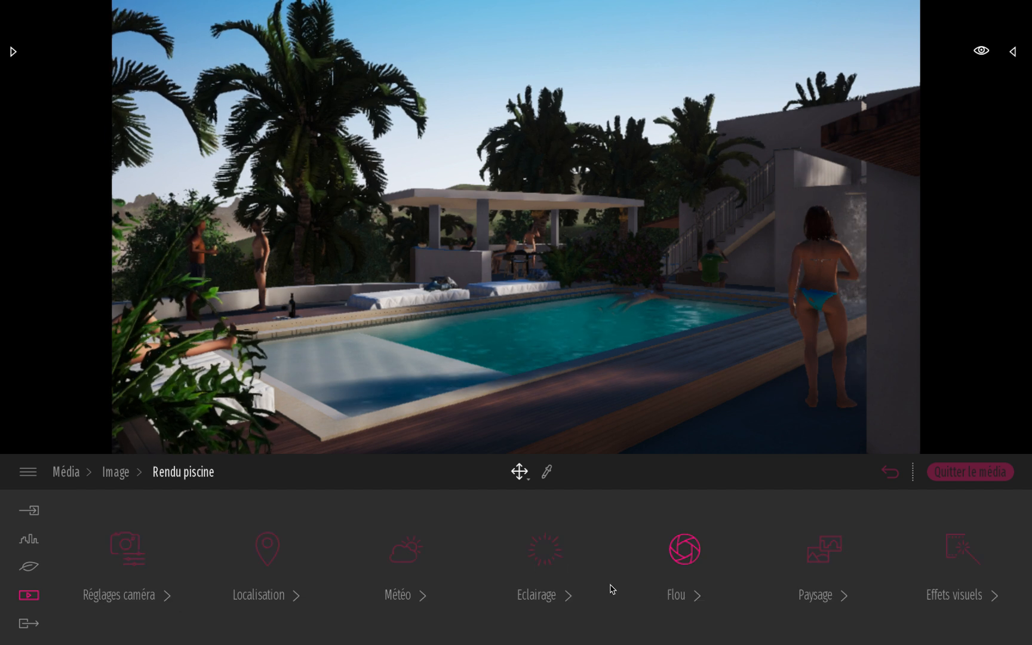
{"action": "left_click", "coordinate": [420, 556]}
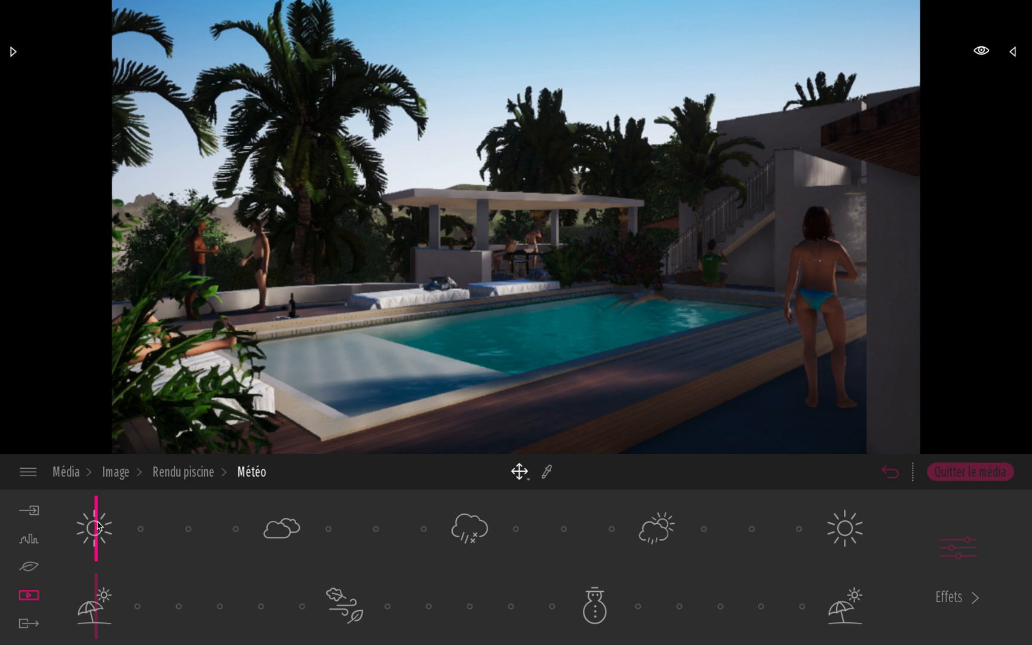
{"action": "mouse_move", "coordinate": [105, 522]}
{"action": "left_mouse_down"}
{"action": "mouse_move", "coordinate": [703, 522]}
{"action": "mouse_move", "coordinate": [643, 522]}
{"action": "mouse_move", "coordinate": [689, 520]}
{"action": "left_mouse_up"}
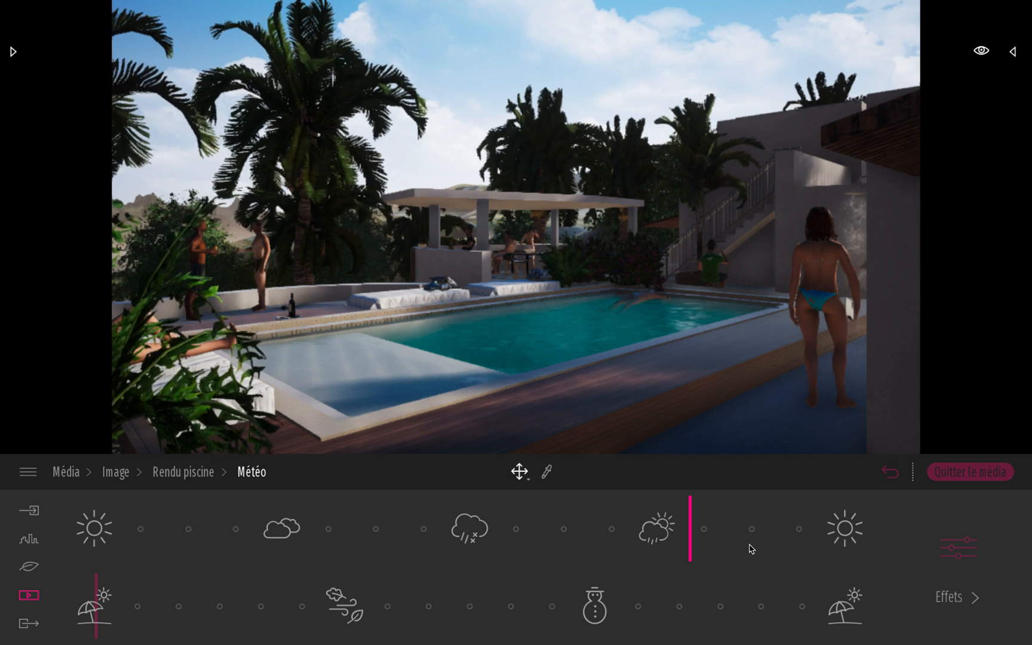
In the weather effects of "Rendu piscine", set wind speed to 1.63, wind direction to 174° and pollution to 30%
{"action": "left_click", "coordinate": [958, 550]}
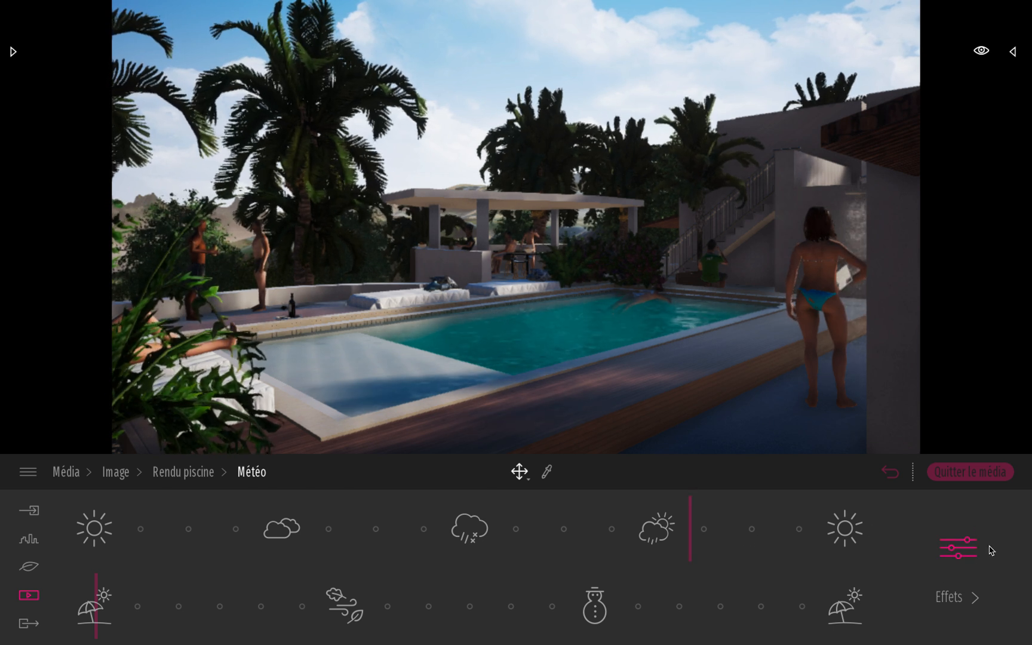
{"action": "left_click", "coordinate": [957, 597]}
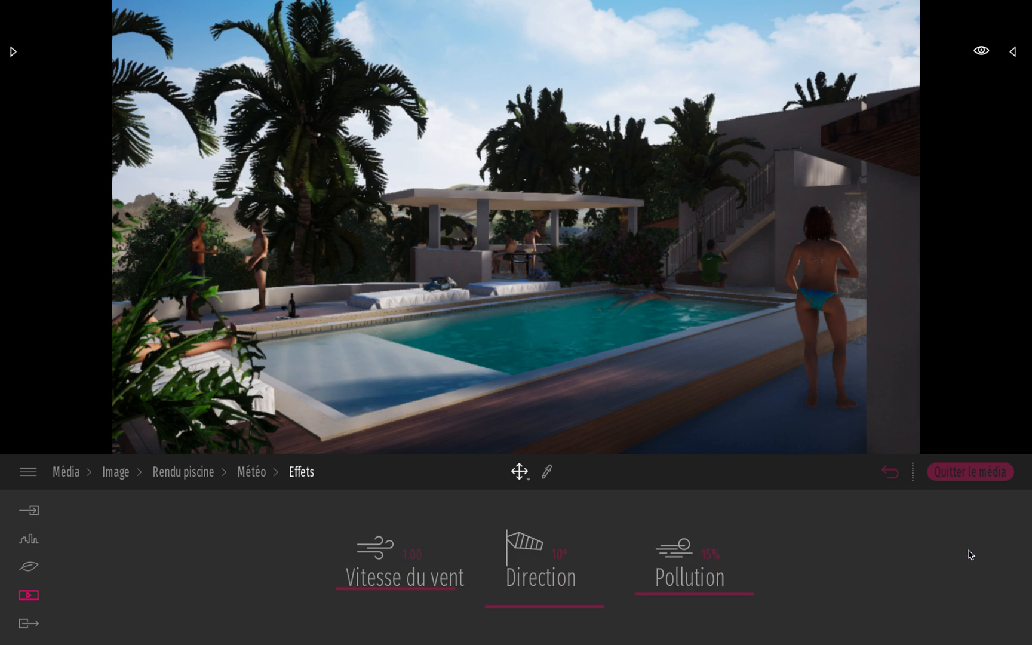
{"action": "mouse_move", "coordinate": [421, 589]}
{"action": "left_mouse_down"}
{"action": "mouse_move", "coordinate": [412, 541]}
{"action": "mouse_move", "coordinate": [408, 574]}
{"action": "left_mouse_up"}
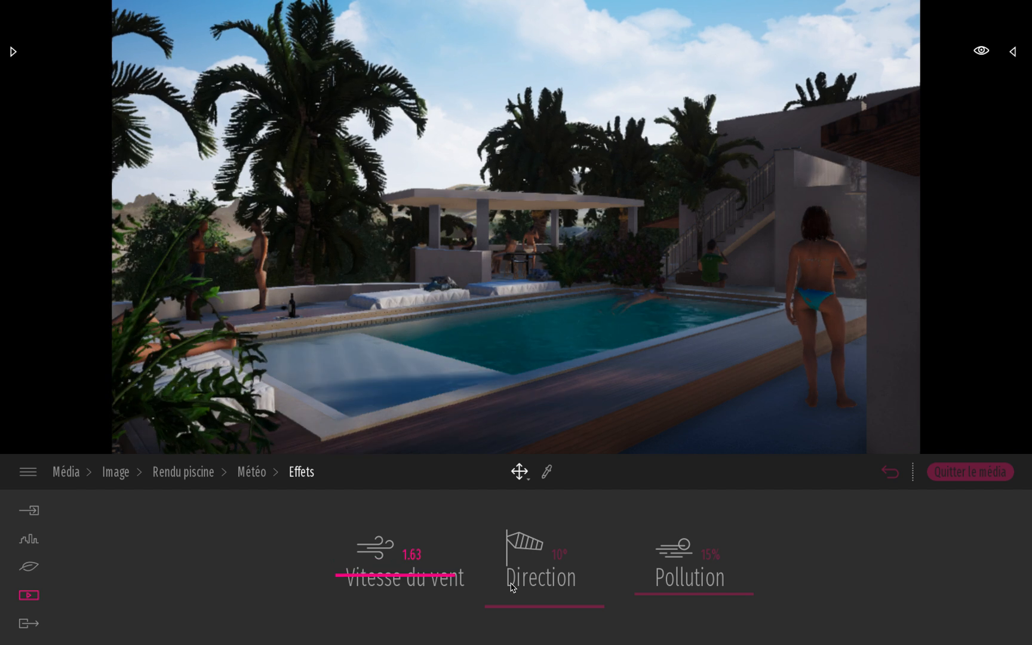
{"action": "left_click_drag", "start_coordinate": [528, 609], "coordinate": [529, 558]}
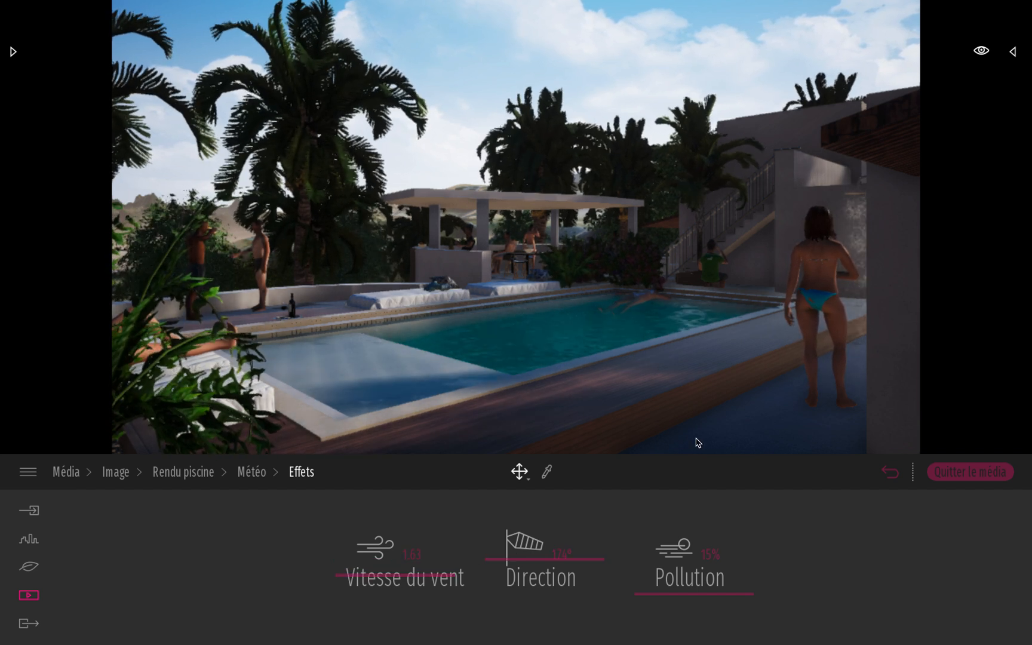
{"action": "left_click_drag", "start_coordinate": [661, 577], "coordinate": [685, 579]}
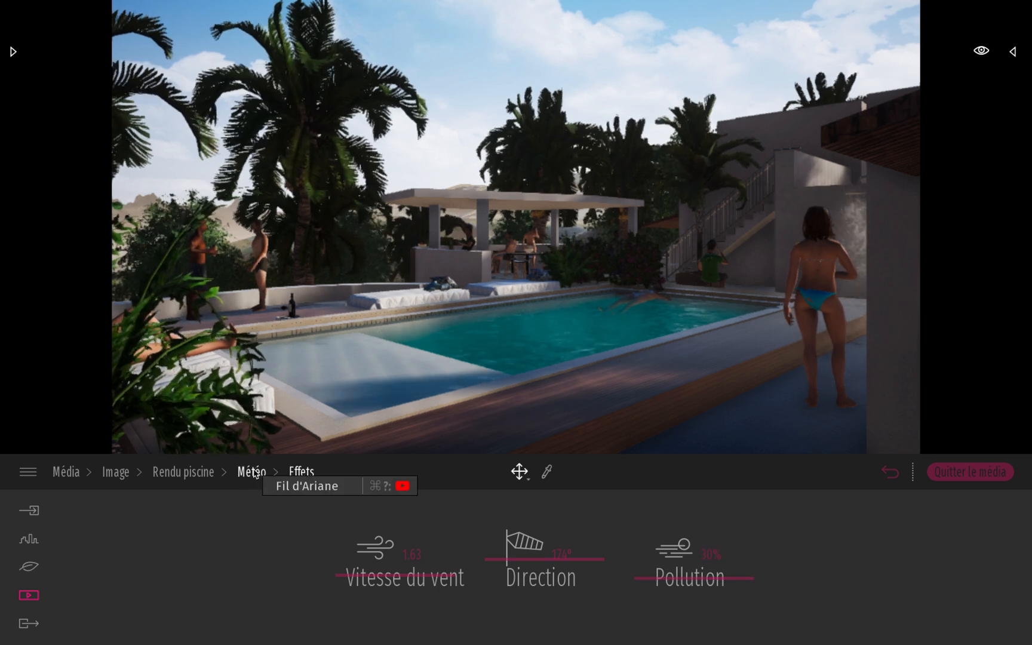
{"action": "left_click", "coordinate": [216, 473]}
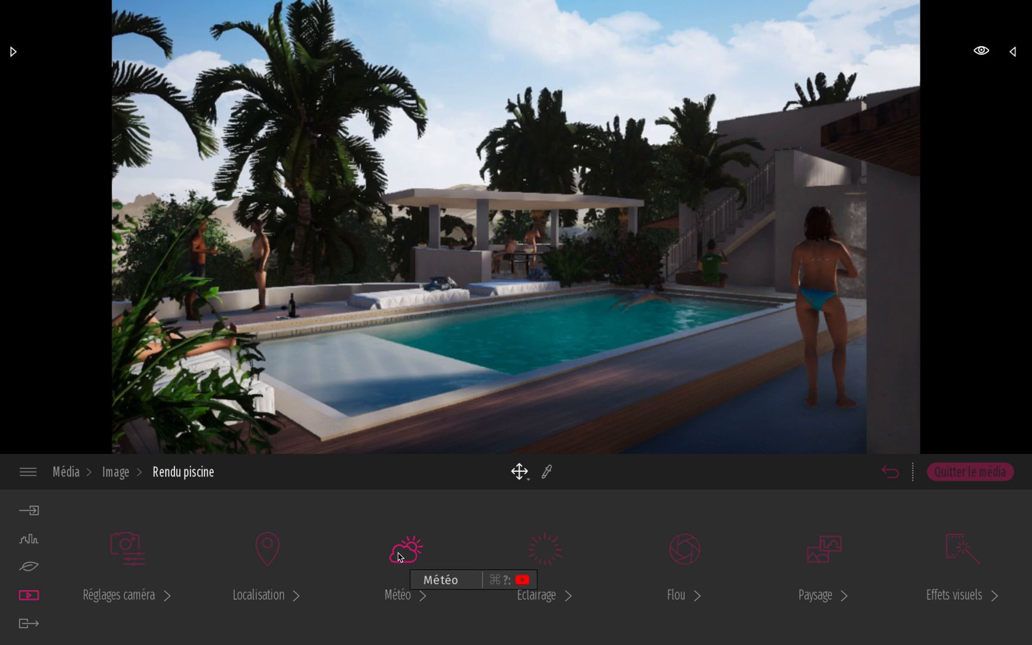
In the lighting settings of "Rendu piscine", set Luminosité to 2.46 and Soleil to 1.64, and slightly lower the white balance
{"action": "left_click", "coordinate": [554, 554]}
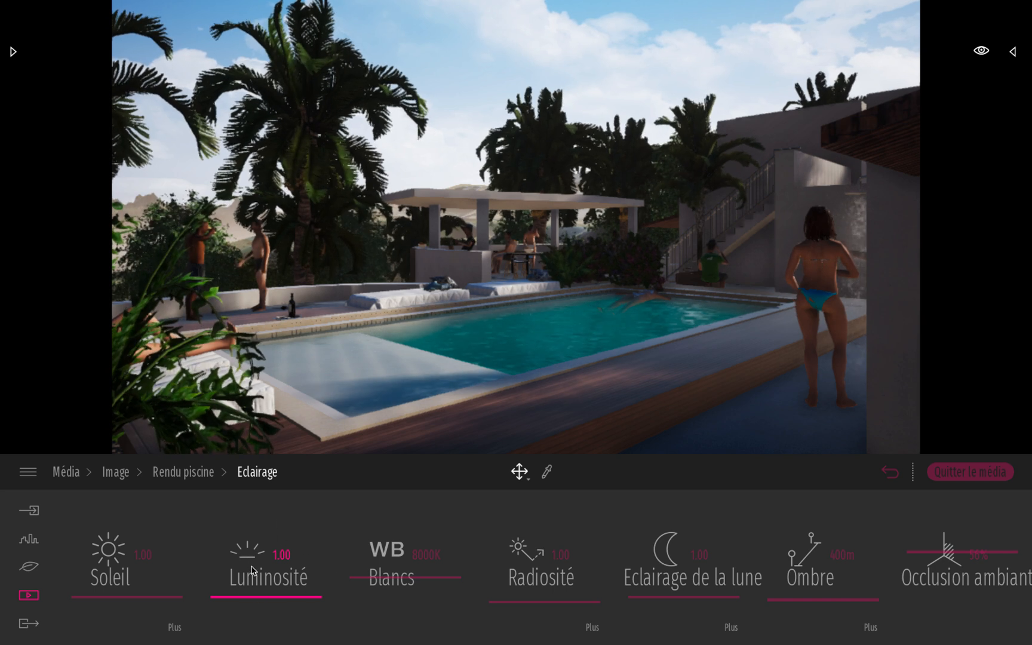
{"action": "left_click_drag", "start_coordinate": [266, 598], "coordinate": [265, 582]}
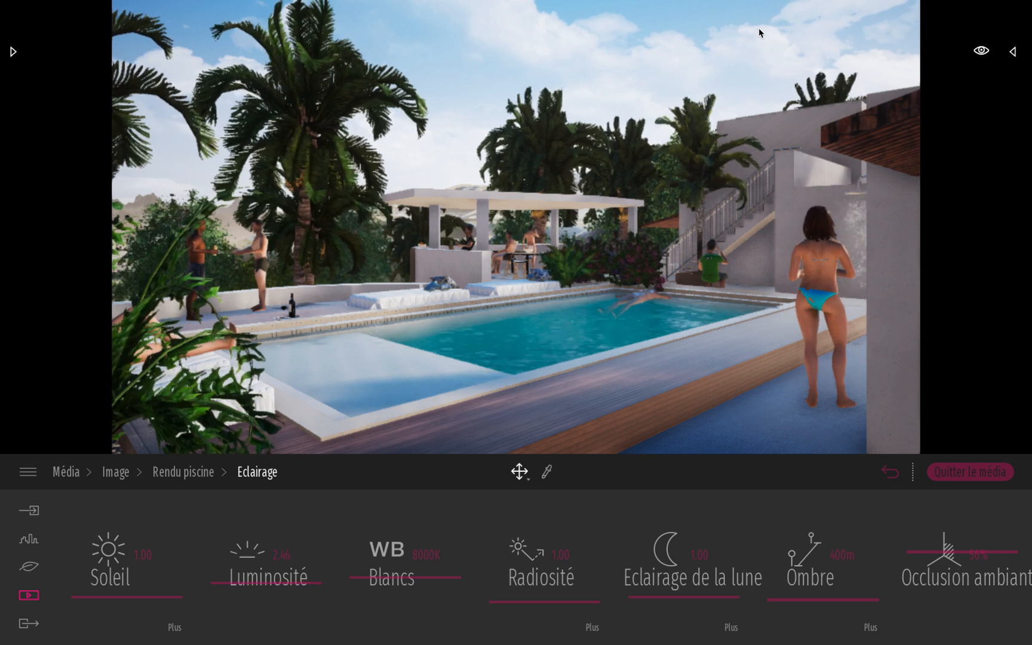
{"action": "mouse_move", "coordinate": [118, 596]}
{"action": "left_mouse_down"}
{"action": "mouse_move", "coordinate": [117, 582]}
{"action": "mouse_move", "coordinate": [115, 591]}
{"action": "left_mouse_up"}
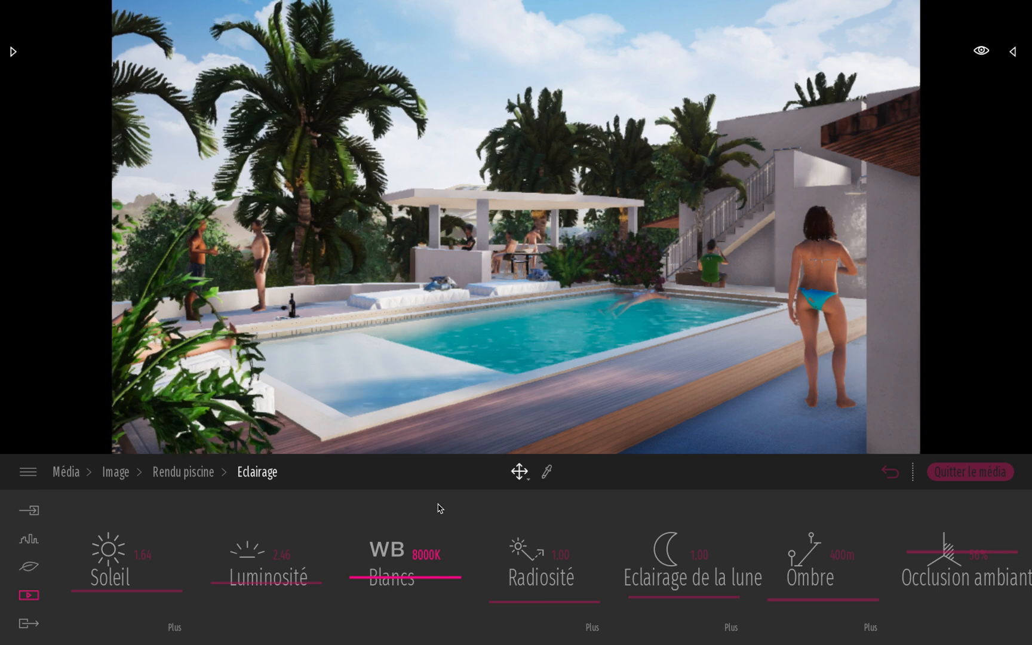
{"action": "mouse_move", "coordinate": [406, 581]}
{"action": "left_mouse_down"}
{"action": "mouse_move", "coordinate": [404, 548]}
{"action": "mouse_move", "coordinate": [397, 596]}
{"action": "mouse_move", "coordinate": [399, 578]}
{"action": "left_mouse_up"}
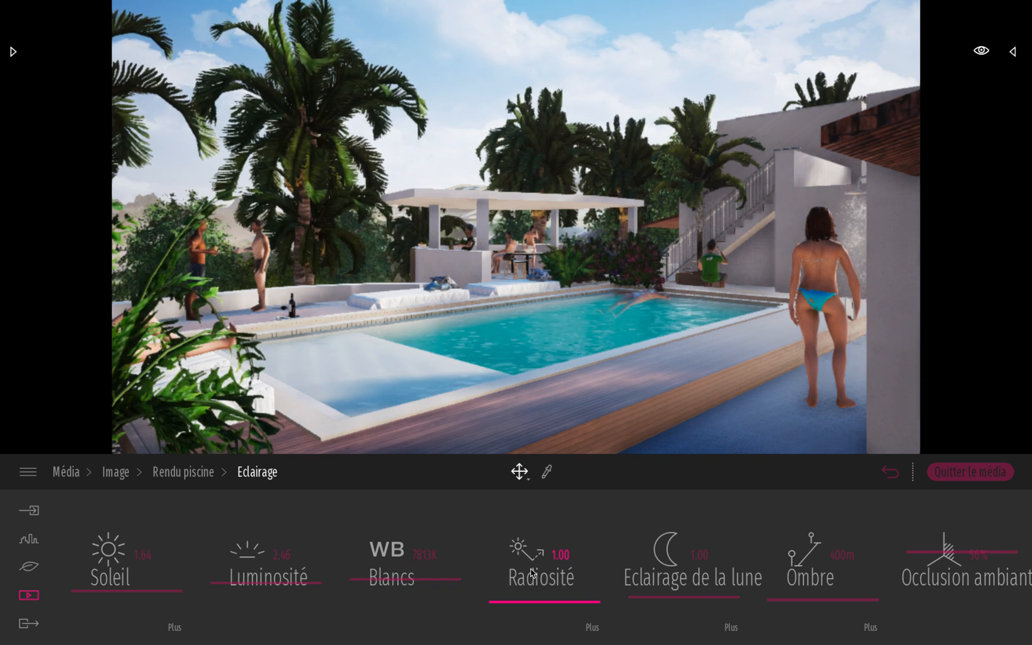
Set the lighting's Radiosité to 2.04 and Eclairage de la lune to 1.34
{"action": "left_click_drag", "start_coordinate": [550, 600], "coordinate": [550, 580]}
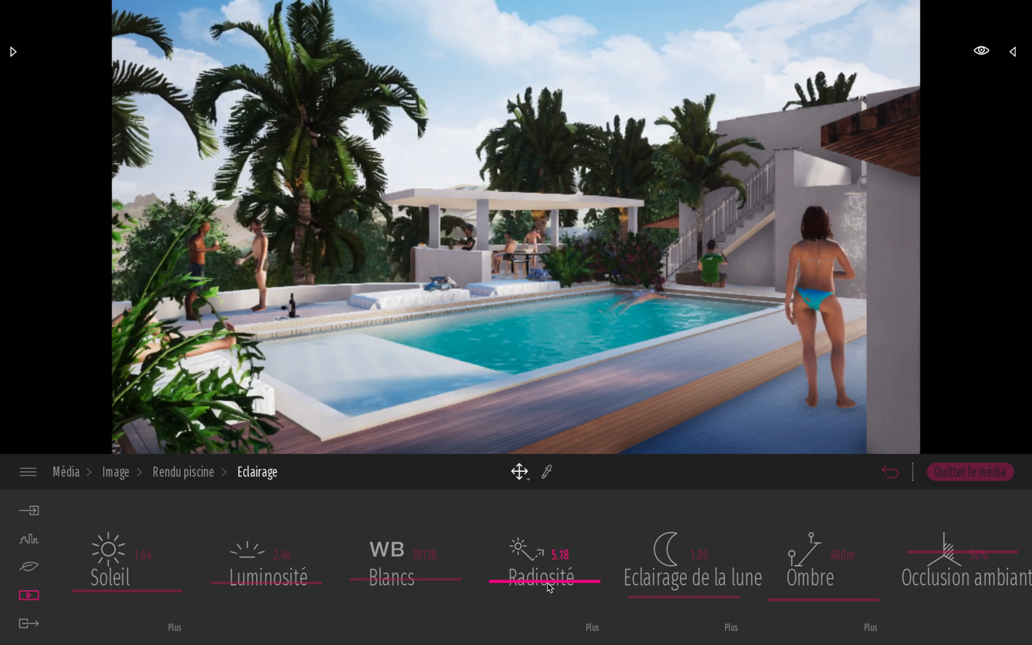
{"action": "left_click_drag", "start_coordinate": [544, 584], "coordinate": [539, 595]}
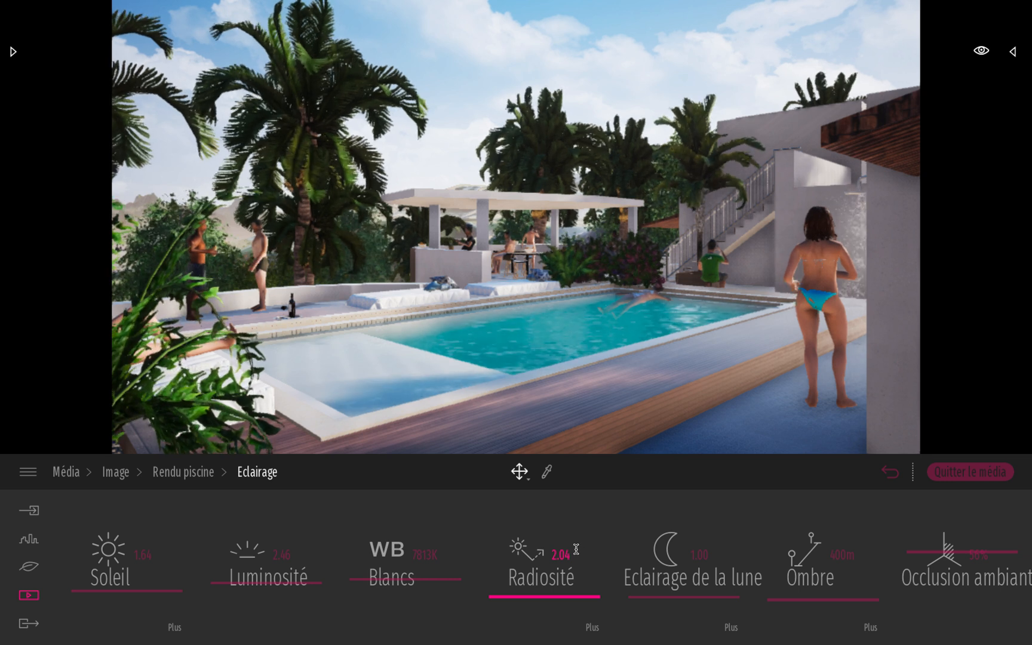
{"action": "left_click", "coordinate": [658, 571]}
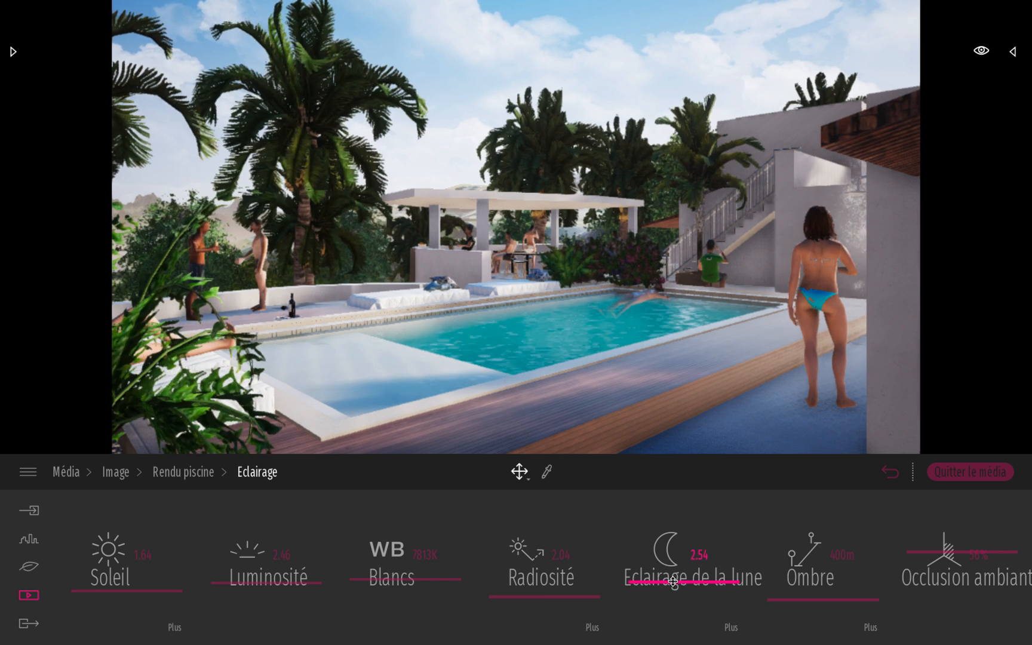
Set the shadow distance to 1120 m and the ambient occlusion to 50%, and return to the image list
{"action": "mouse_move", "coordinate": [792, 600]}
{"action": "left_mouse_down"}
{"action": "mouse_move", "coordinate": [793, 566]}
{"action": "mouse_move", "coordinate": [791, 587]}
{"action": "left_mouse_up"}
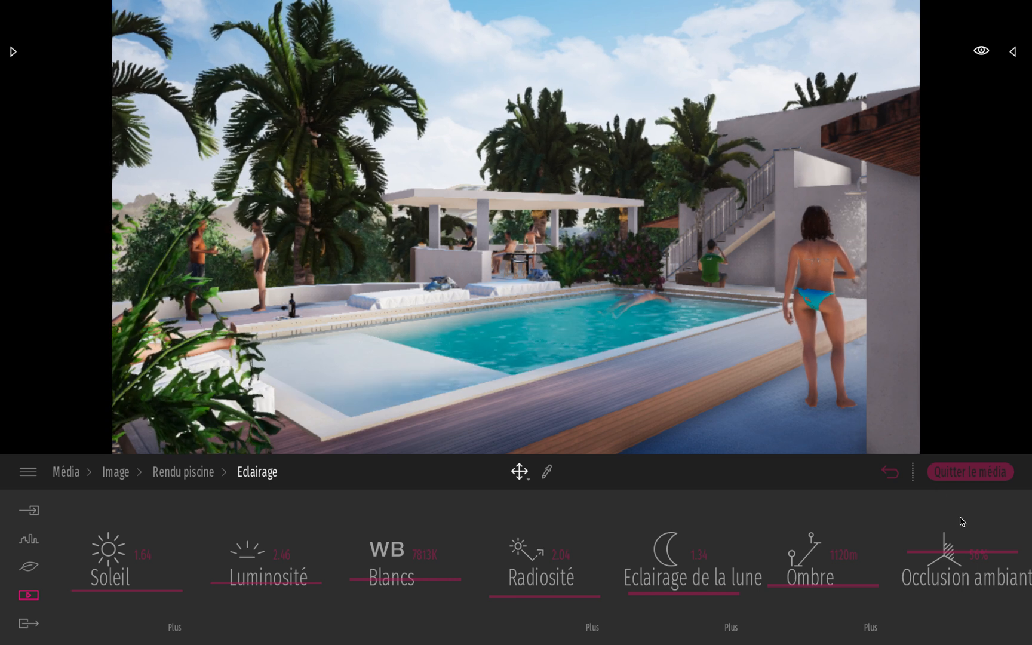
{"action": "mouse_move", "coordinate": [945, 552]}
{"action": "left_mouse_down"}
{"action": "mouse_move", "coordinate": [950, 539]}
{"action": "mouse_move", "coordinate": [950, 557]}
{"action": "left_mouse_up"}
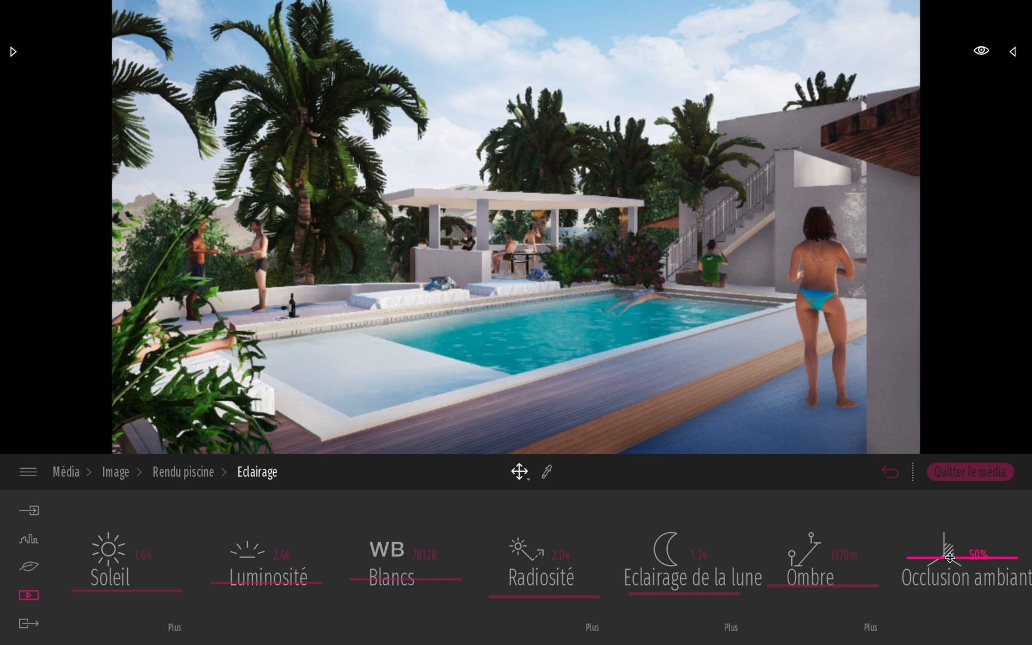
{"action": "left_click", "coordinate": [117, 472]}
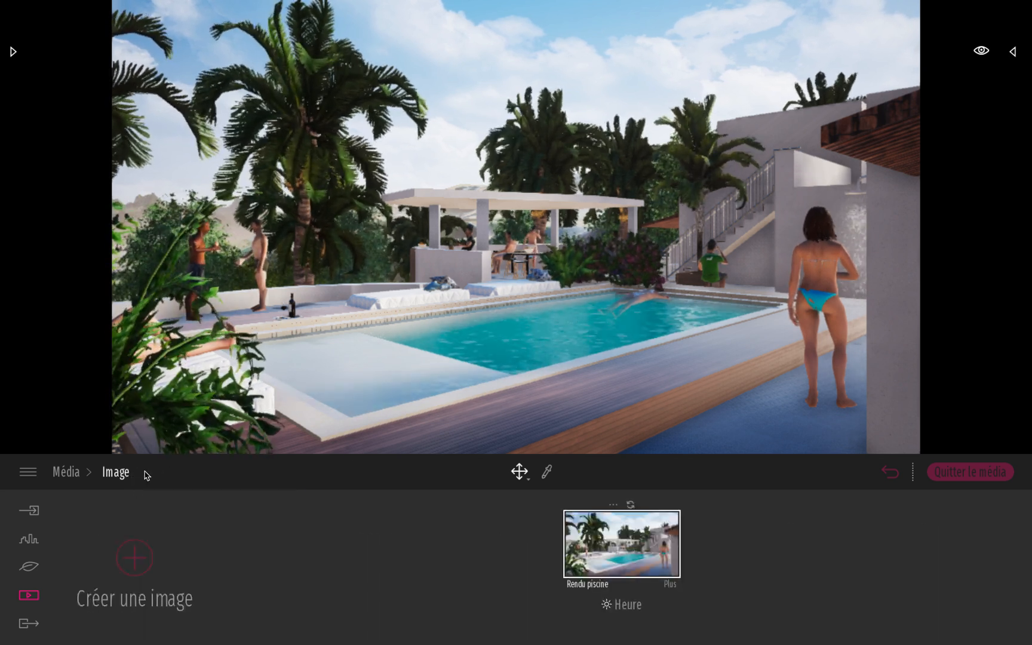
In the additional sun settings of the "Rendu piscine" lighting, set Réflexion to 0.71
{"action": "left_click", "coordinate": [675, 587]}
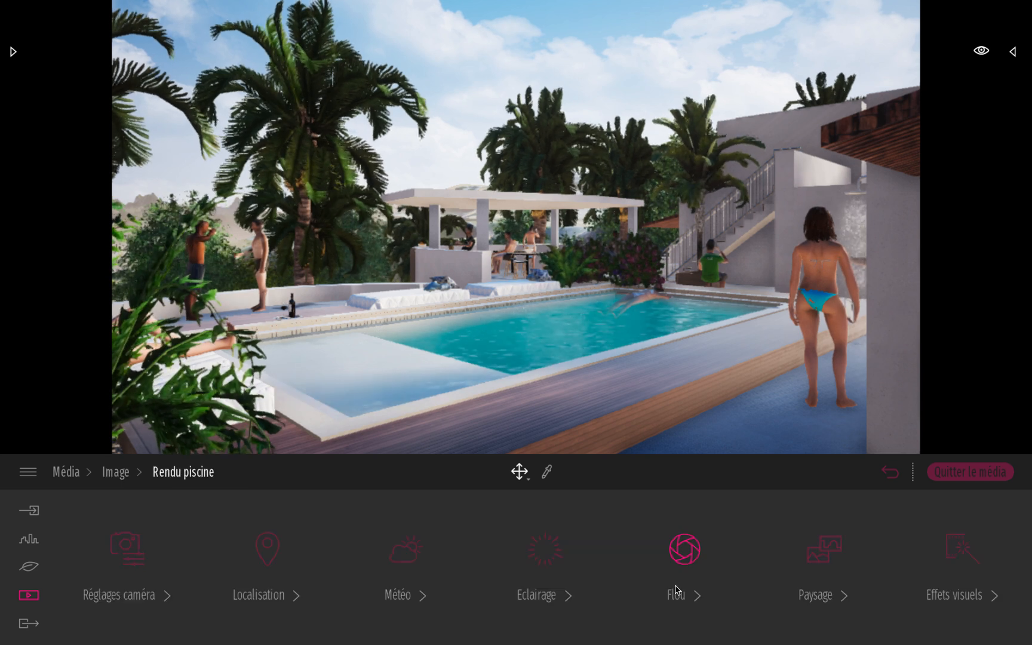
{"action": "left_click", "coordinate": [555, 560]}
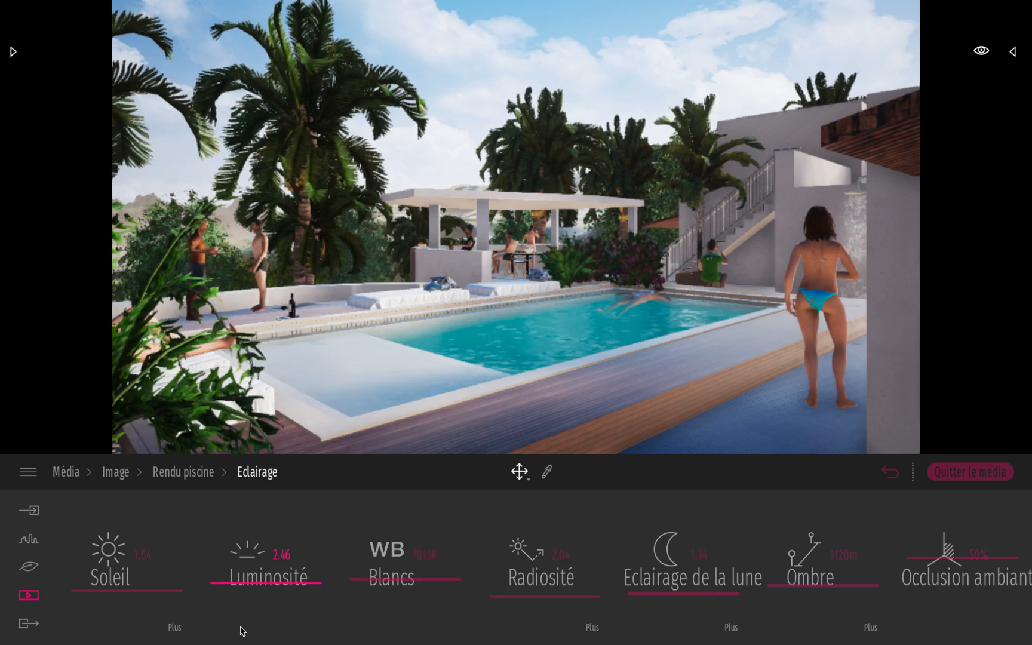
{"action": "left_click", "coordinate": [174, 628]}
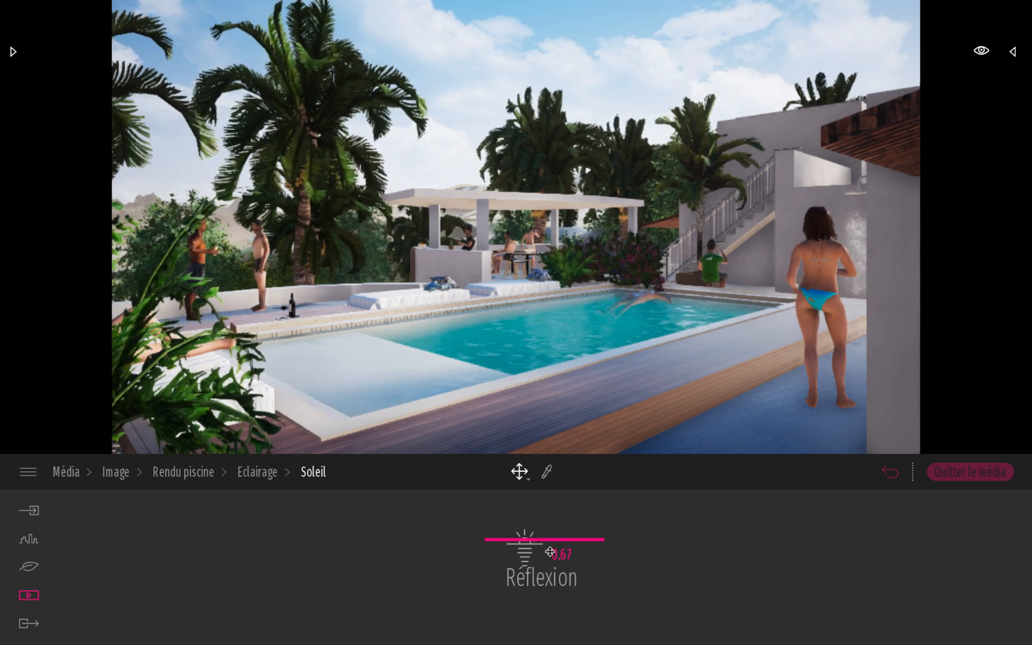
{"action": "left_click_drag", "start_coordinate": [551, 527], "coordinate": [431, 511]}
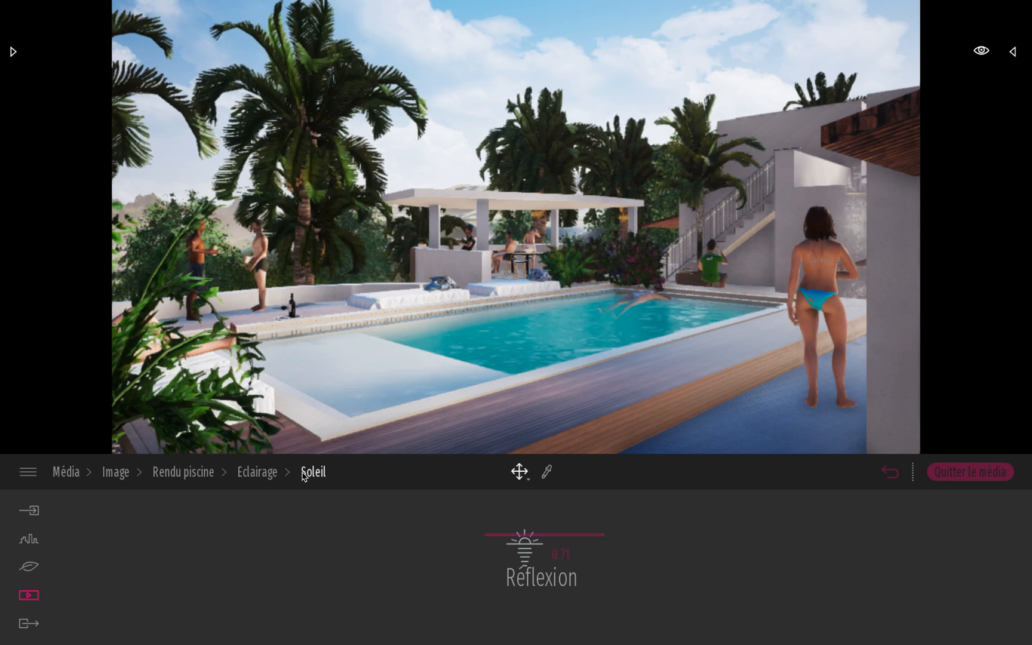
{"action": "left_click", "coordinate": [269, 473]}
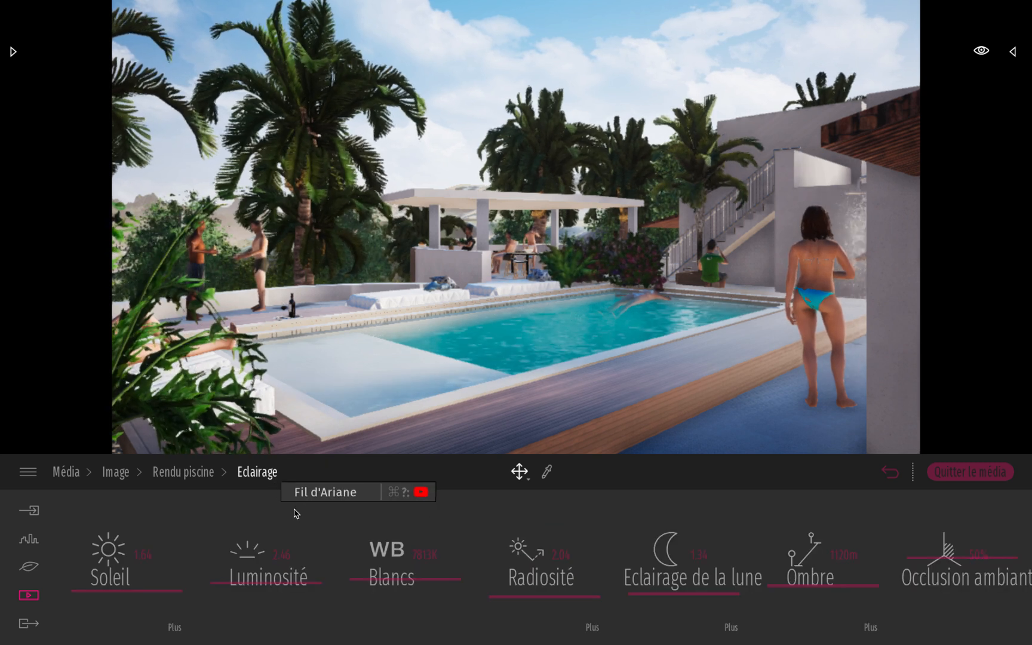
Examine the additional lighting settings for radiosity distance, moon phases and star intensity, and shadow bias
{"action": "left_click", "coordinate": [599, 627]}
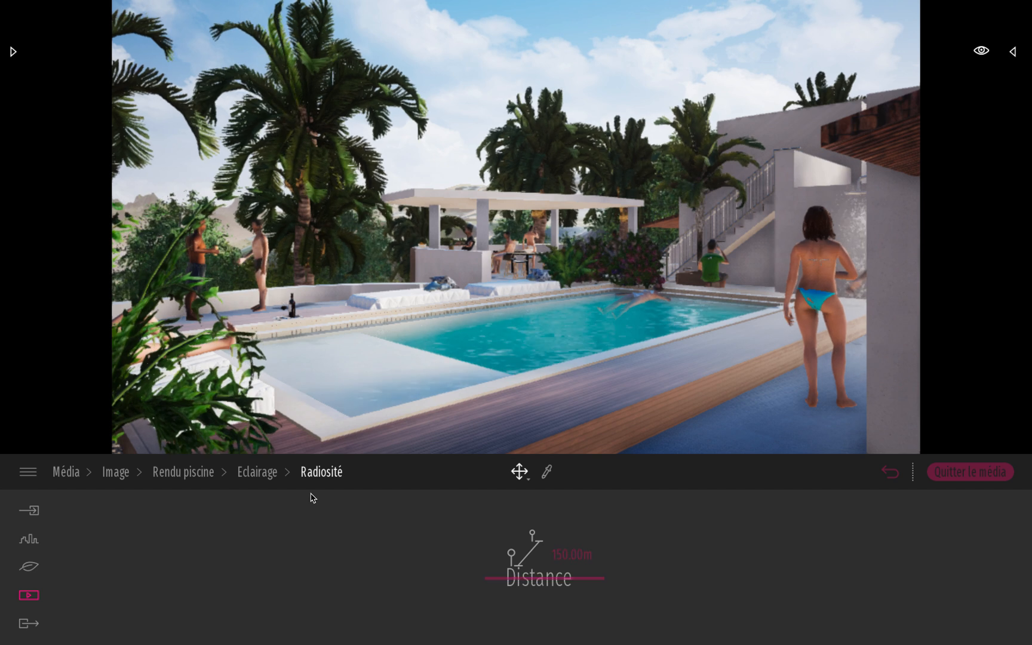
{"action": "left_click", "coordinate": [258, 475]}
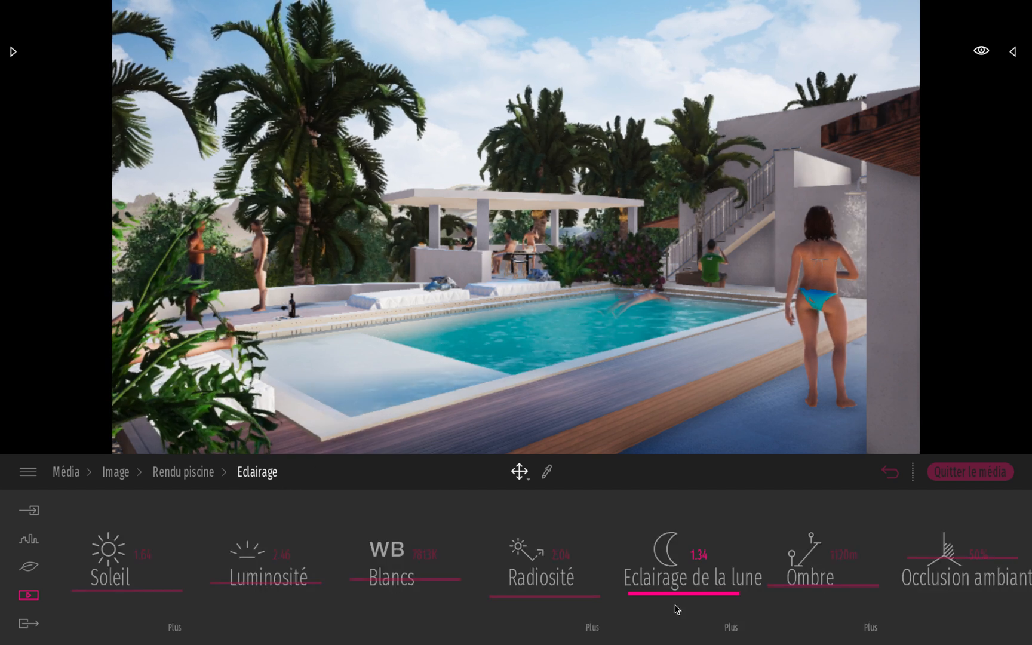
{"action": "left_click", "coordinate": [731, 629]}
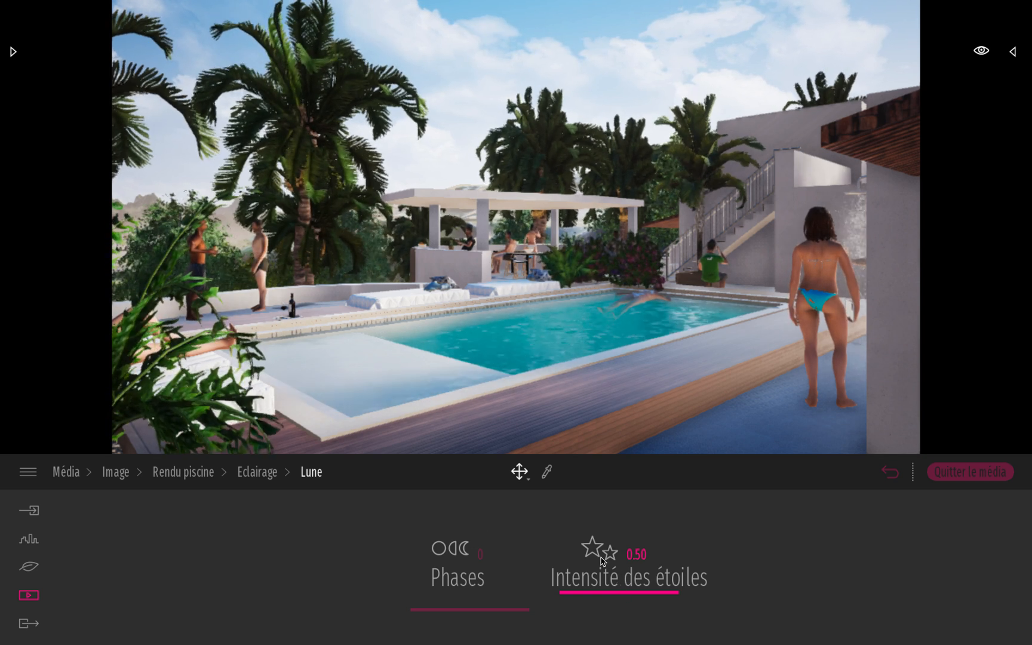
{"action": "left_click", "coordinate": [276, 478]}
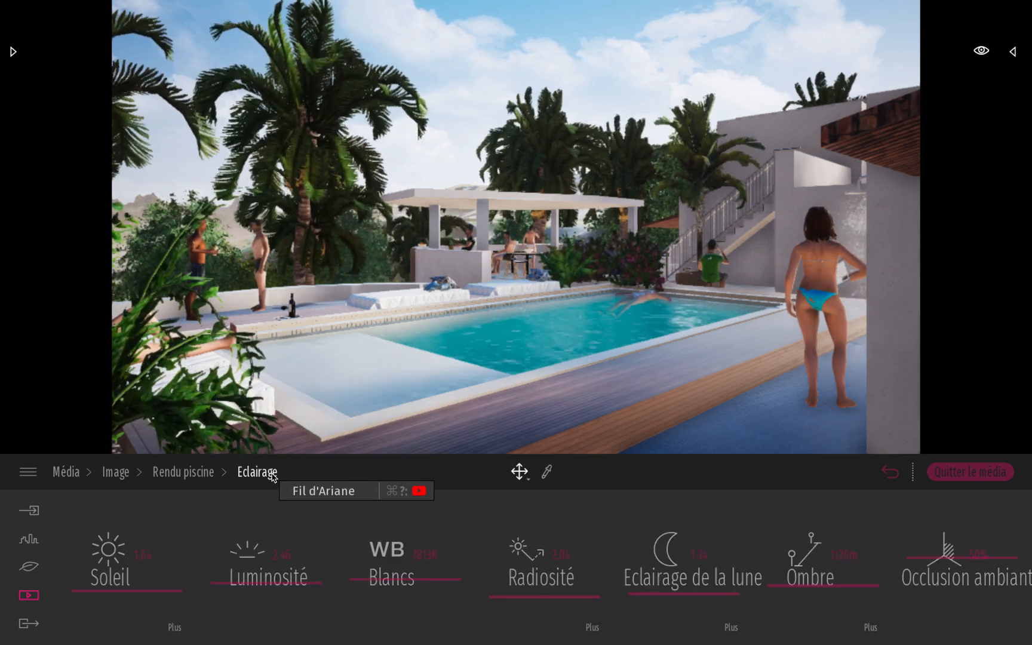
{"action": "left_click", "coordinate": [870, 627]}
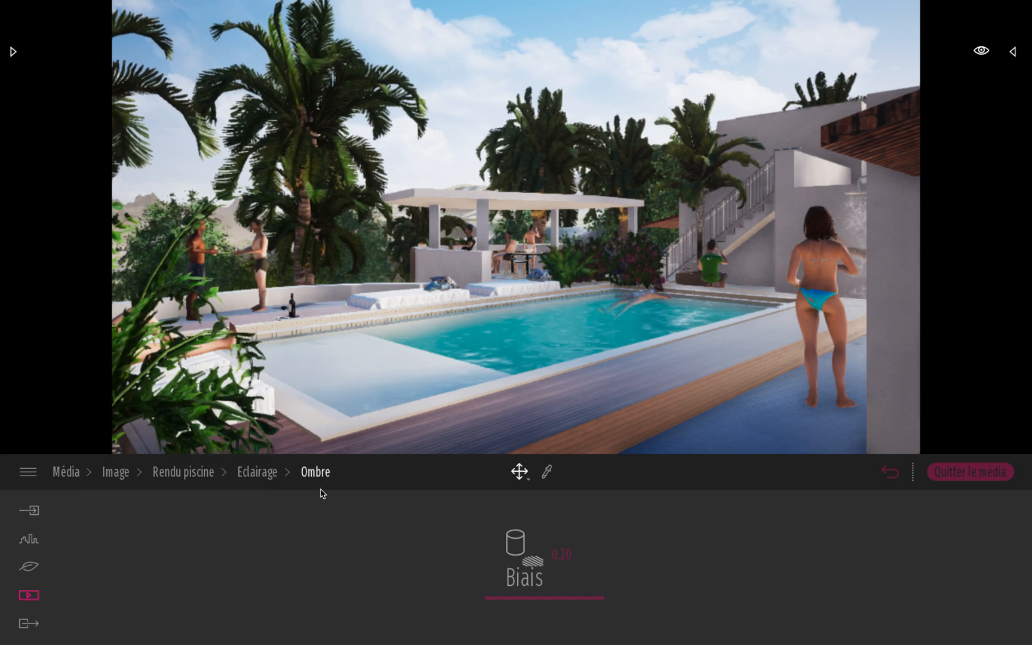
Turn on the Flou effect for the "Rendu piscine" image
{"action": "left_click", "coordinate": [258, 473]}
{"action": "left_click", "coordinate": [209, 475]}
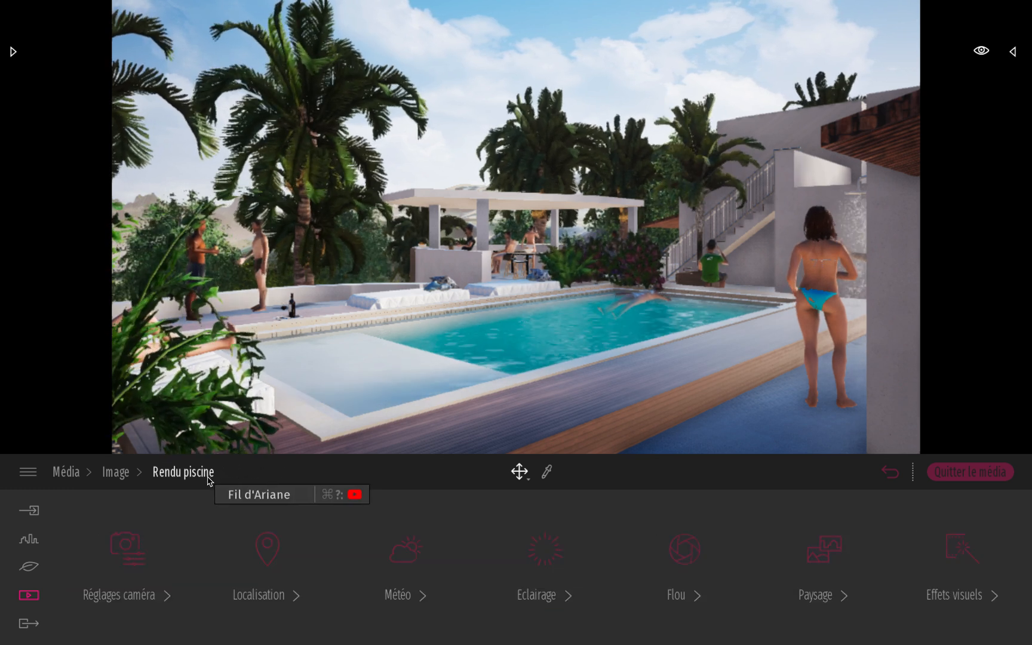
{"action": "left_click", "coordinate": [679, 554]}
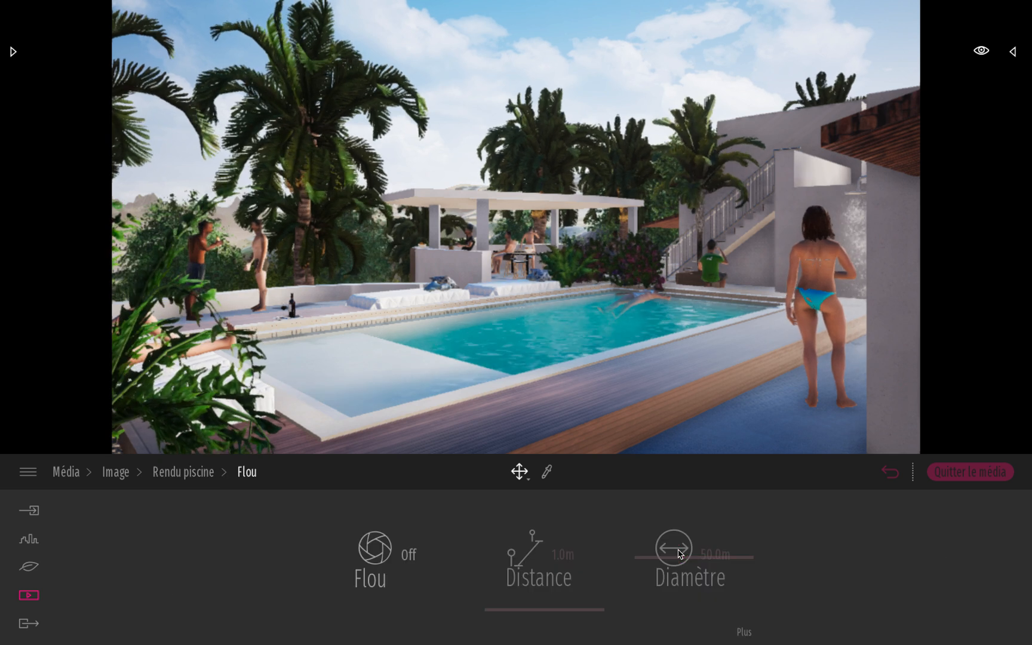
{"action": "left_click", "coordinate": [409, 555]}
Set the blur's Distance to 0.10 m and Diamètre to 10.8 m, with the woman beside the shower wall in view
{"action": "right_click_drag", "start_coordinate": [555, 327], "coordinate": [856, 306]}
{"action": "key", "text": "Left"}
{"action": "key", "text": "Right"}
{"action": "key", "text": "Up"}
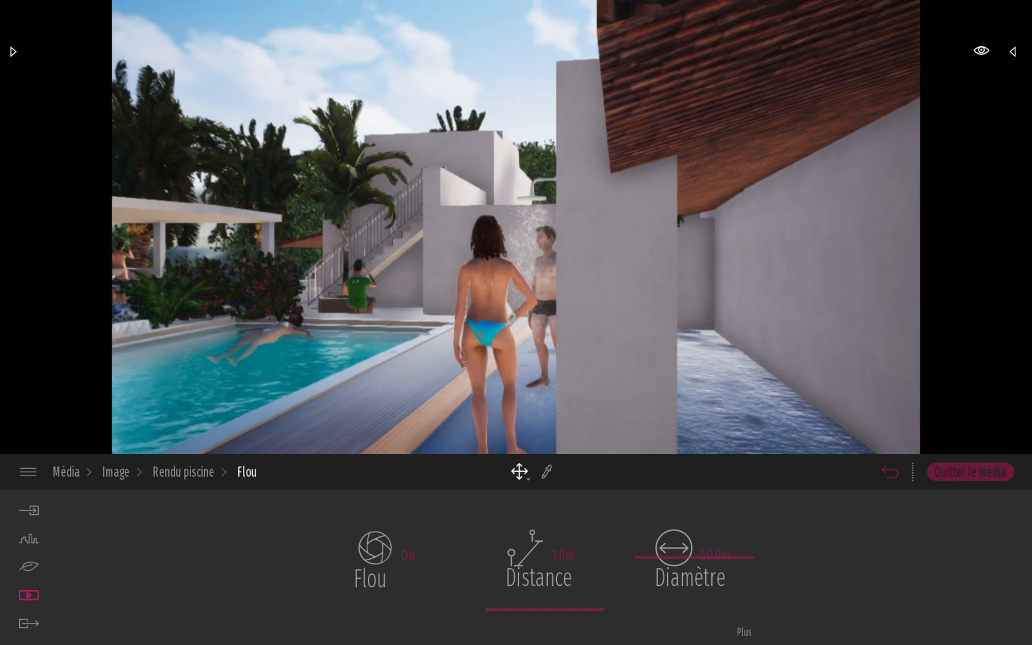
{"action": "key", "text": "Down"}
{"action": "left_click_drag", "start_coordinate": [560, 608], "coordinate": [569, 638]}
{"action": "left_click_drag", "start_coordinate": [673, 552], "coordinate": [697, 600]}
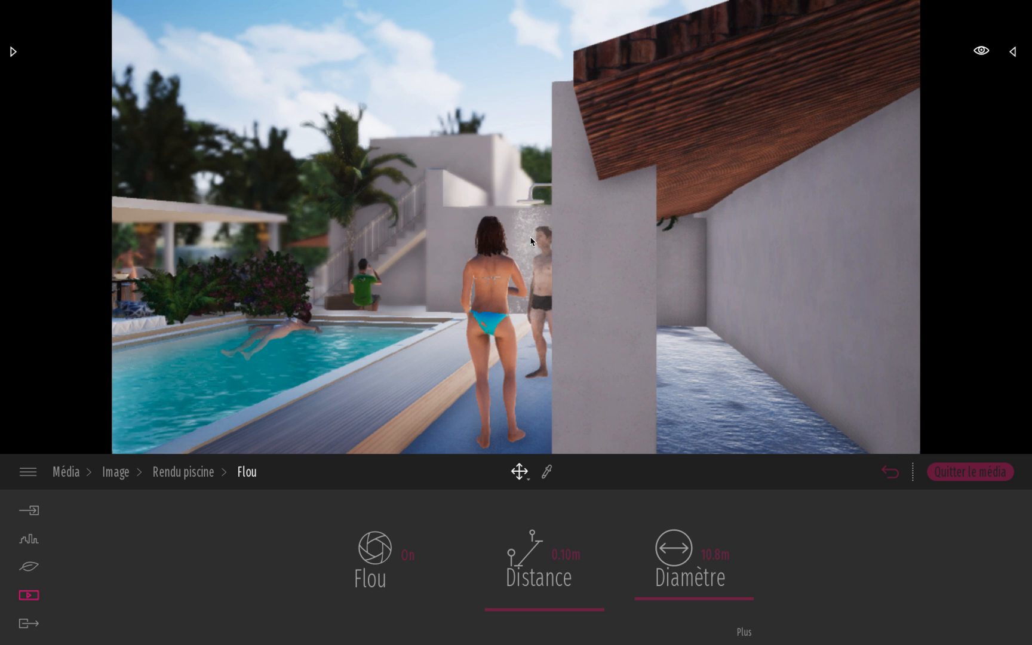
Raise Flou lointain to slightly over 50% in the additional blur diameter settings, and return to the image's settings
{"action": "left_click", "coordinate": [741, 632]}
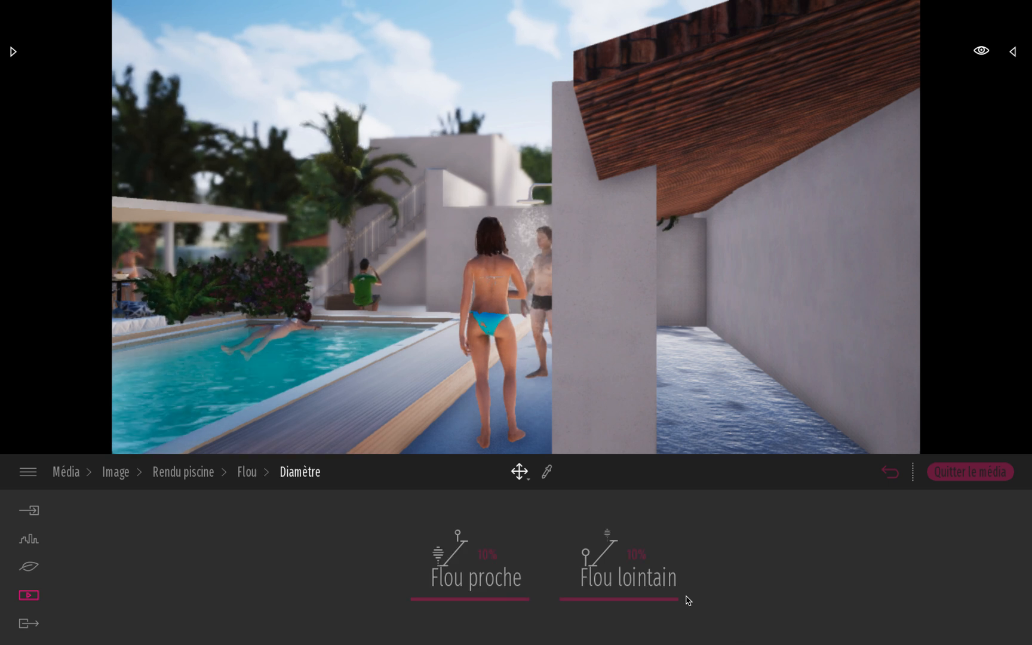
{"action": "left_click_drag", "start_coordinate": [614, 596], "coordinate": [613, 556]}
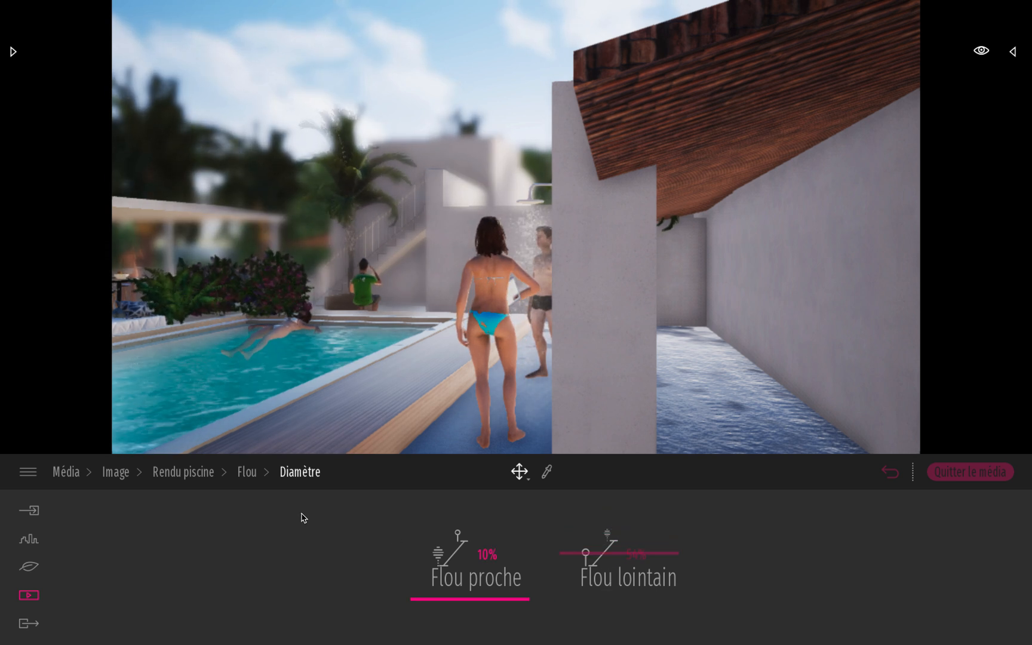
{"action": "left_click", "coordinate": [249, 474]}
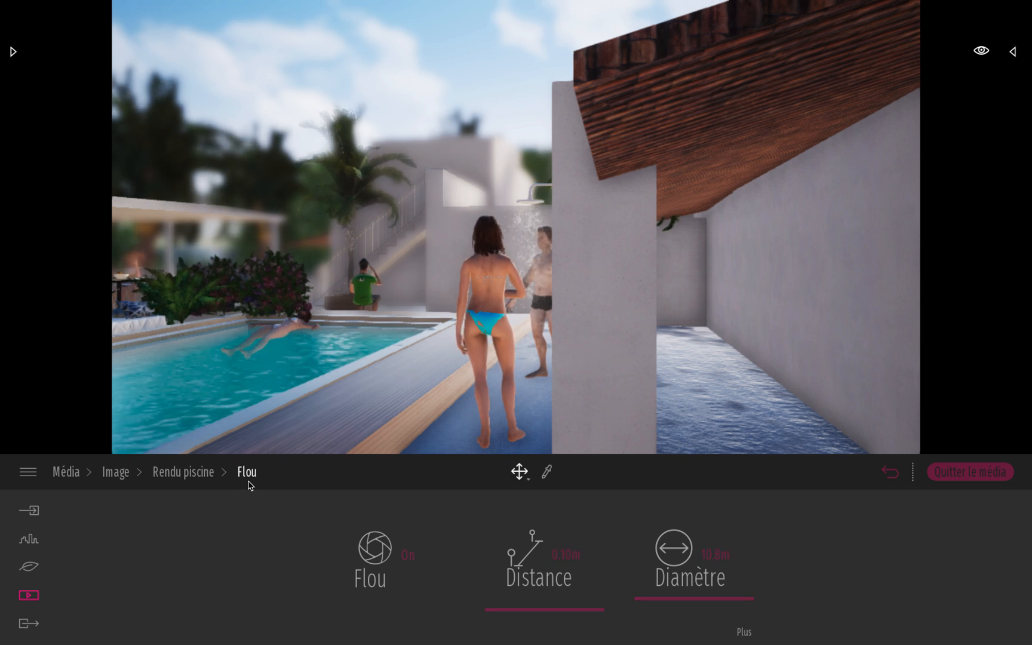
{"action": "left_click", "coordinate": [205, 475]}
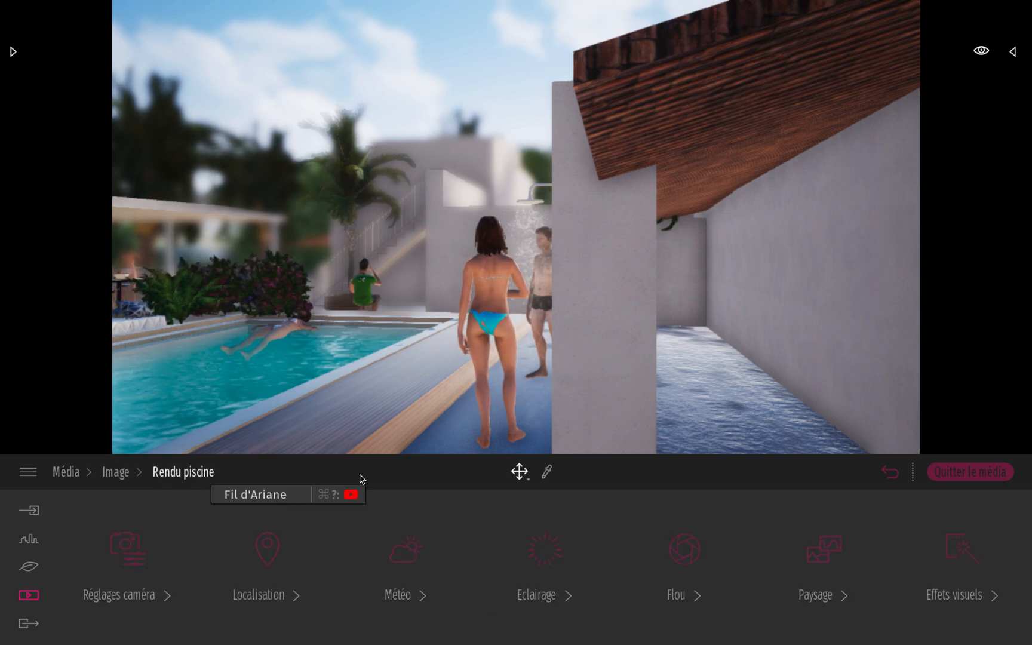
Create a new image from the current poolside view and delete the "Rendu piscine" image
{"action": "left_click", "coordinate": [829, 551]}
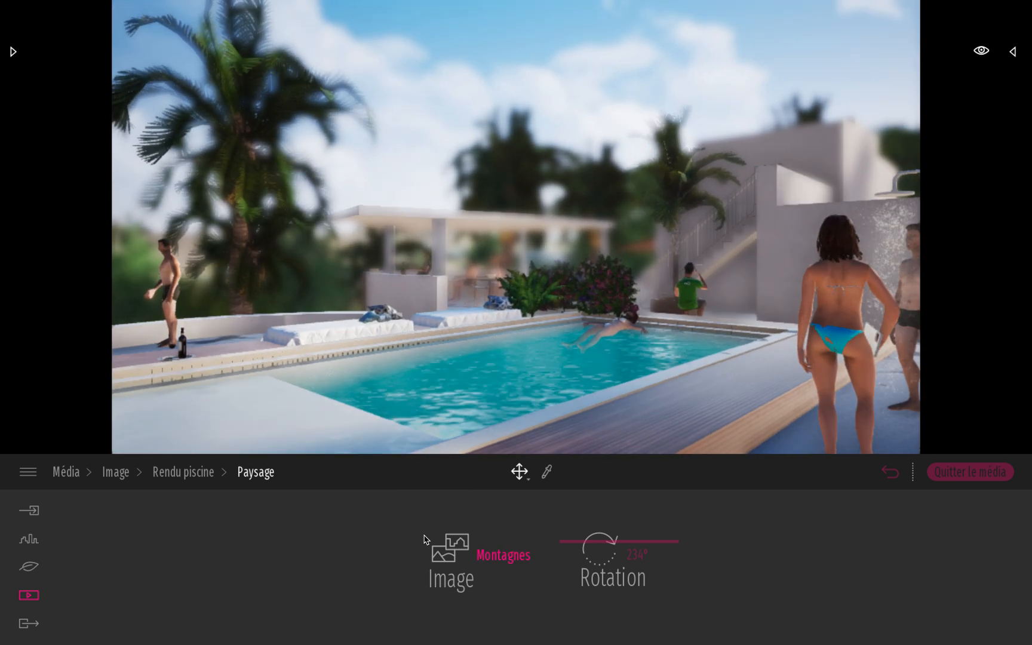
{"action": "left_click", "coordinate": [197, 473]}
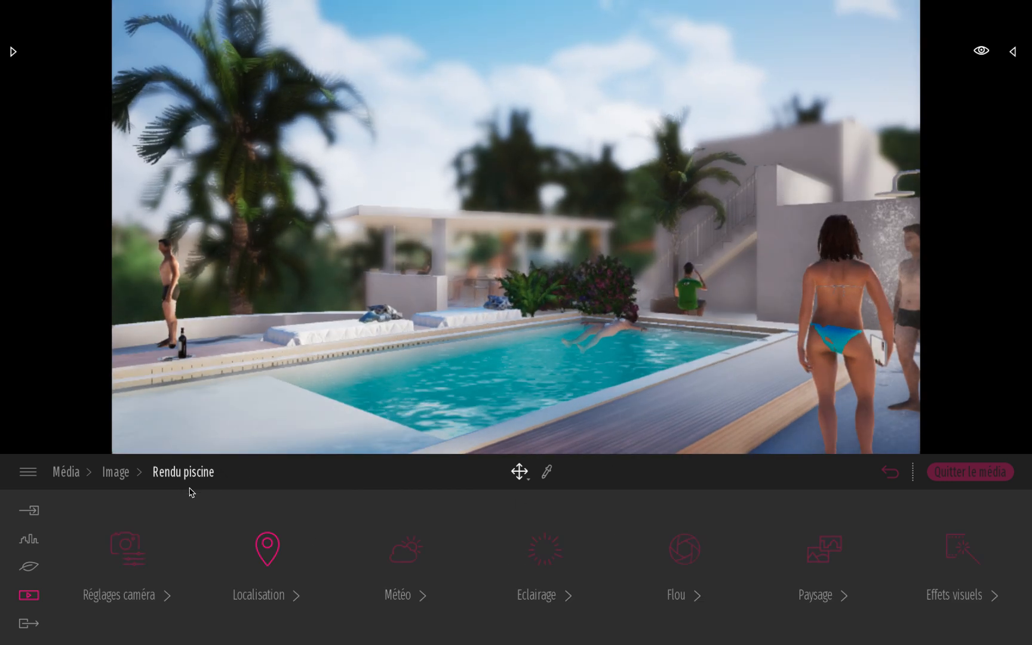
{"action": "left_click", "coordinate": [131, 478]}
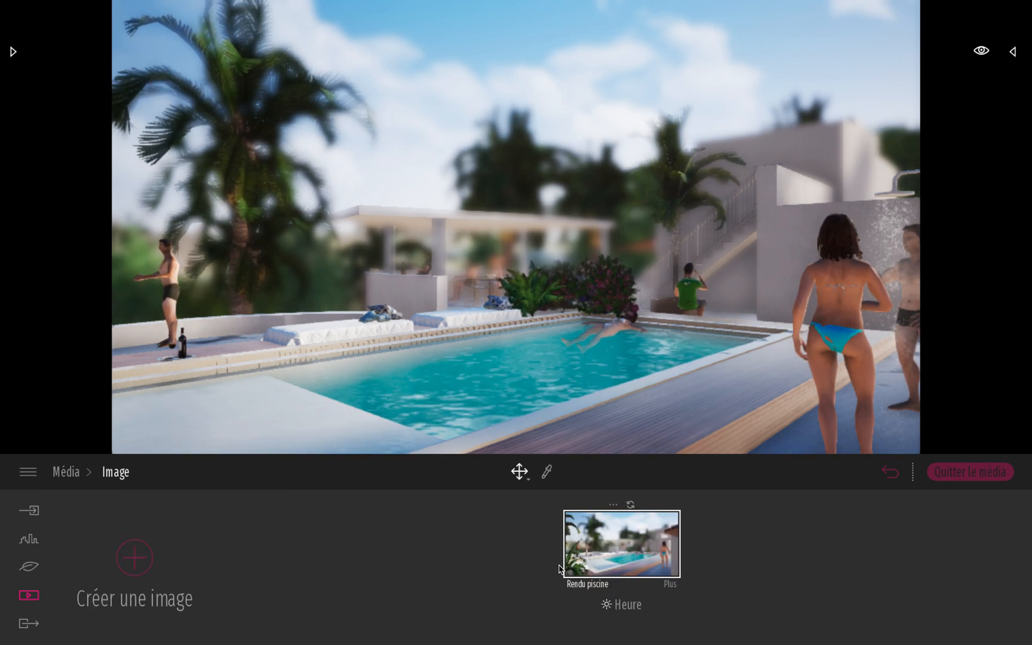
{"action": "left_click", "coordinate": [148, 558]}
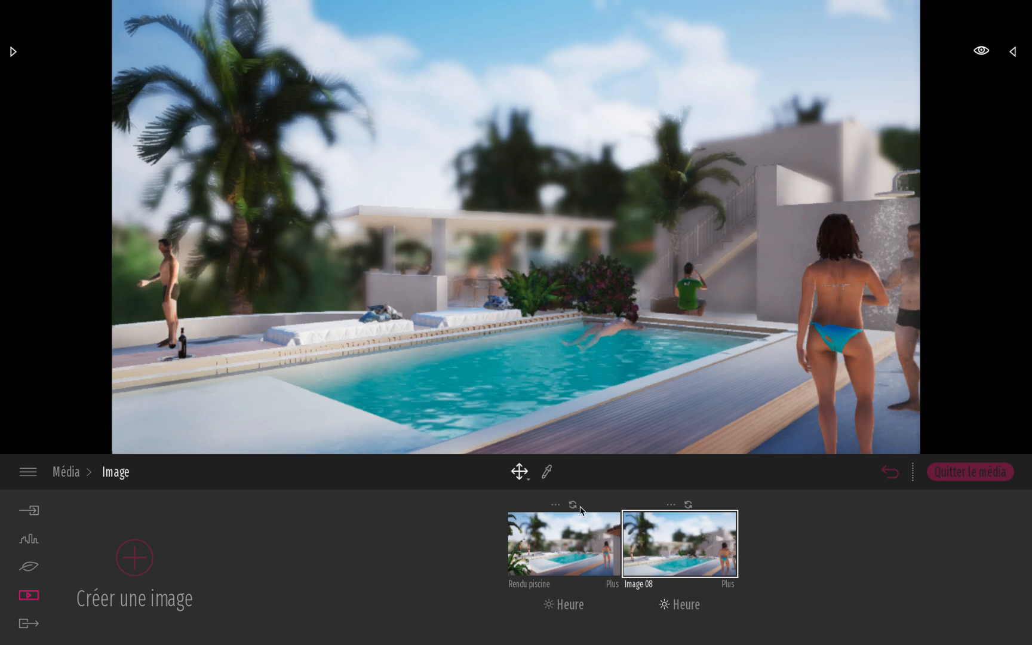
{"action": "left_click", "coordinate": [555, 505]}
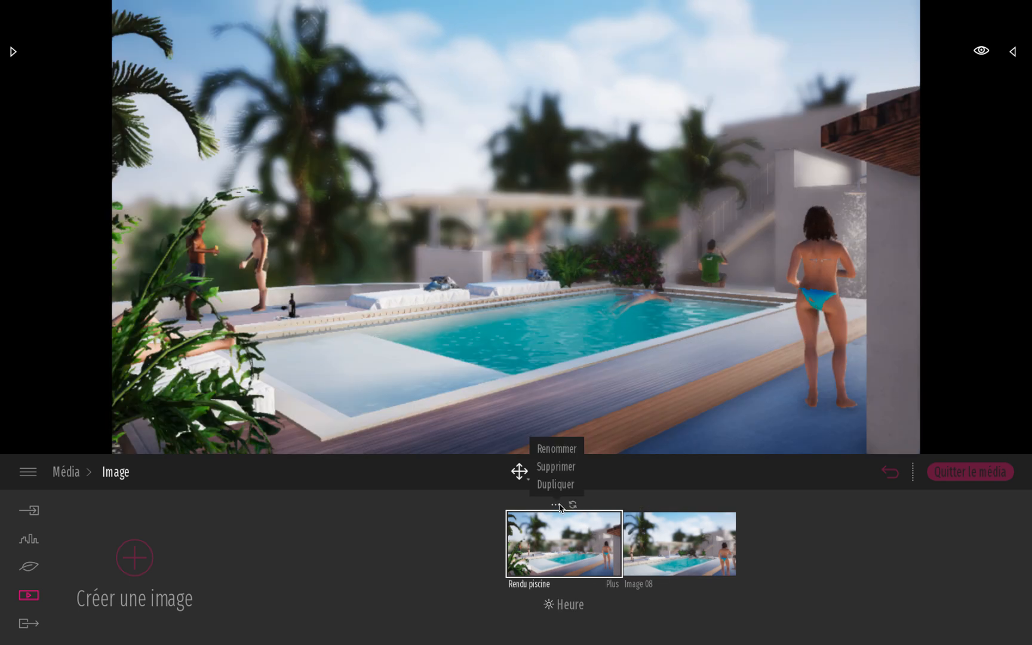
{"action": "left_click", "coordinate": [556, 465]}
Turn off the Flou effect in the settings of Image 08
{"action": "left_click", "coordinate": [614, 543]}
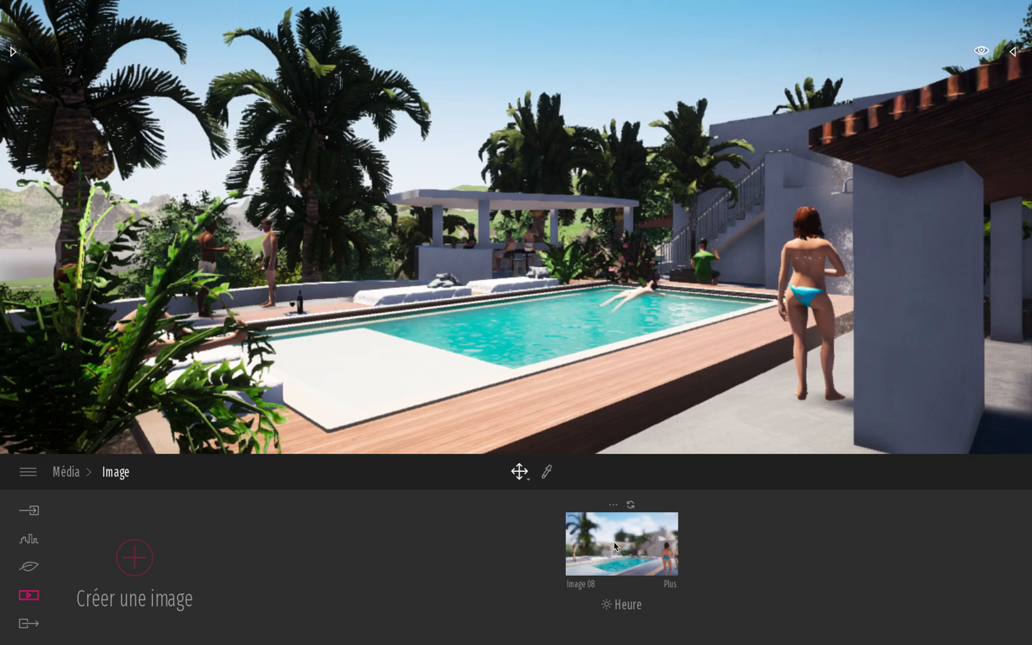
{"action": "left_click", "coordinate": [677, 585]}
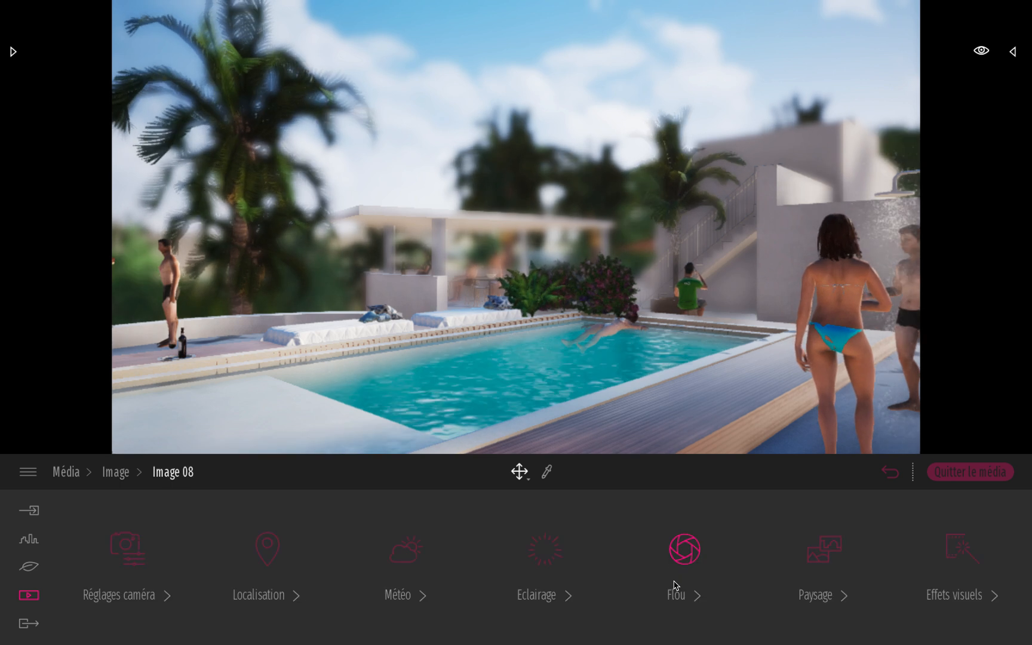
{"action": "left_click", "coordinate": [822, 551]}
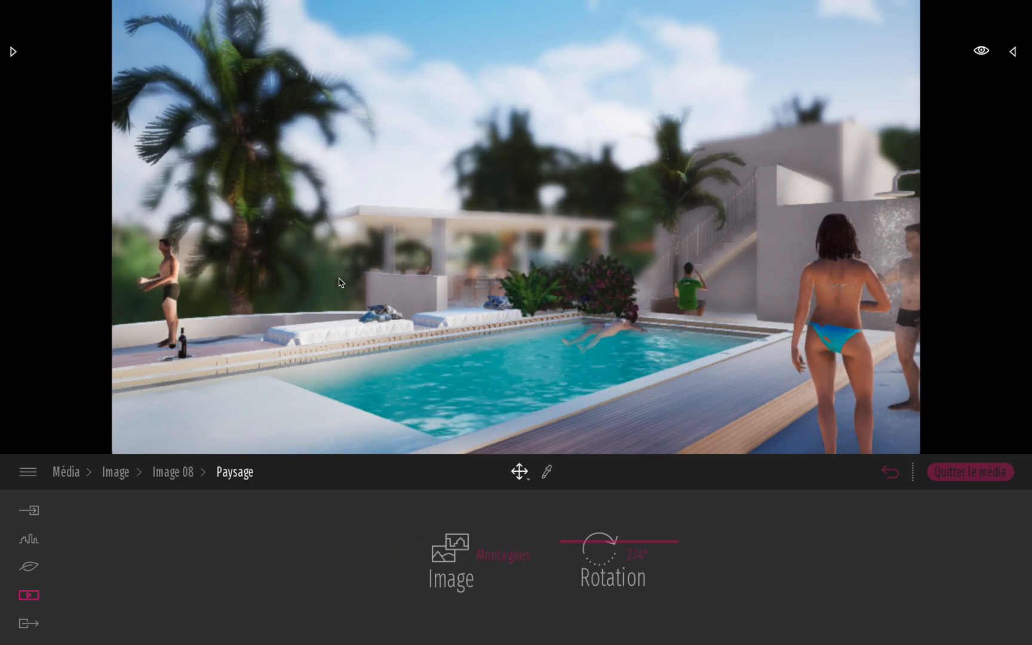
{"action": "left_click", "coordinate": [175, 473]}
{"action": "left_click", "coordinate": [673, 552]}
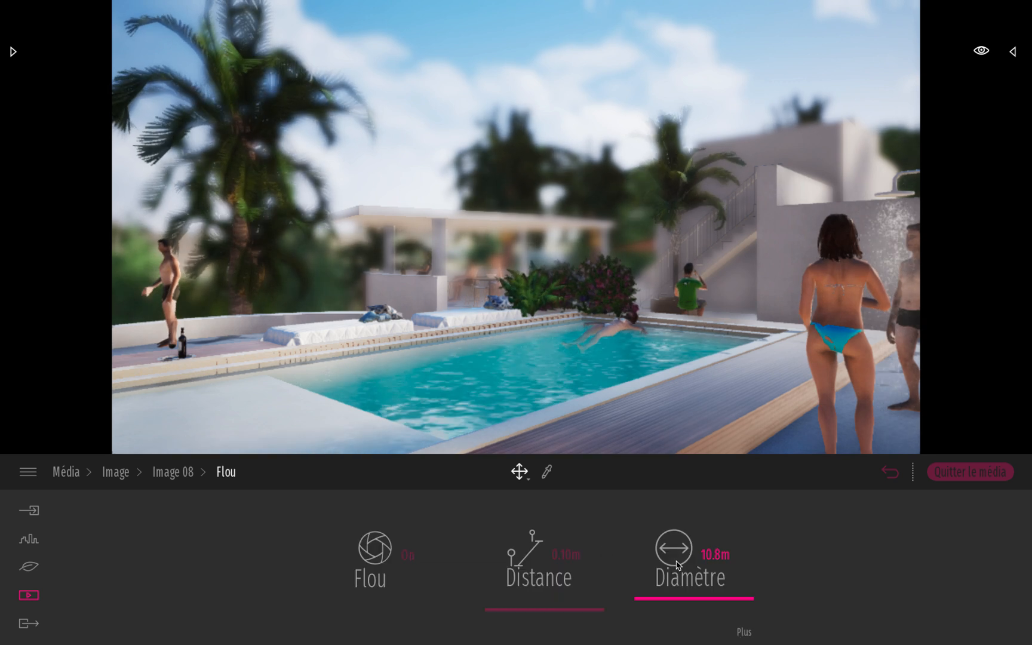
{"action": "left_click", "coordinate": [393, 563]}
{"action": "left_click", "coordinate": [179, 472]}
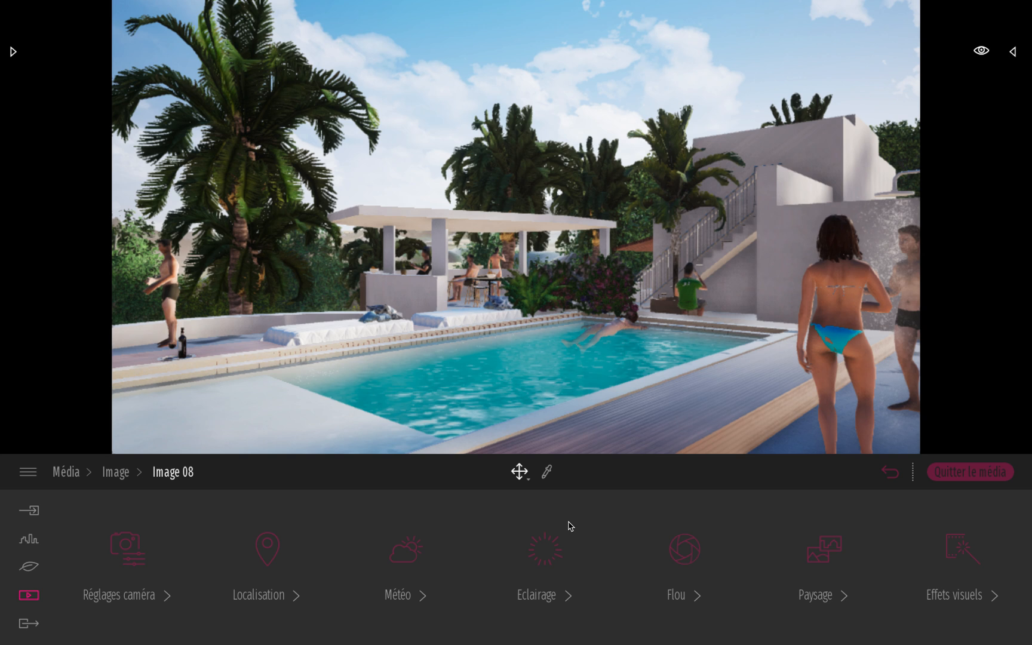
Set the background landscape of Image 08 to Ville with a rotation of 128°
{"action": "left_click", "coordinate": [807, 564]}
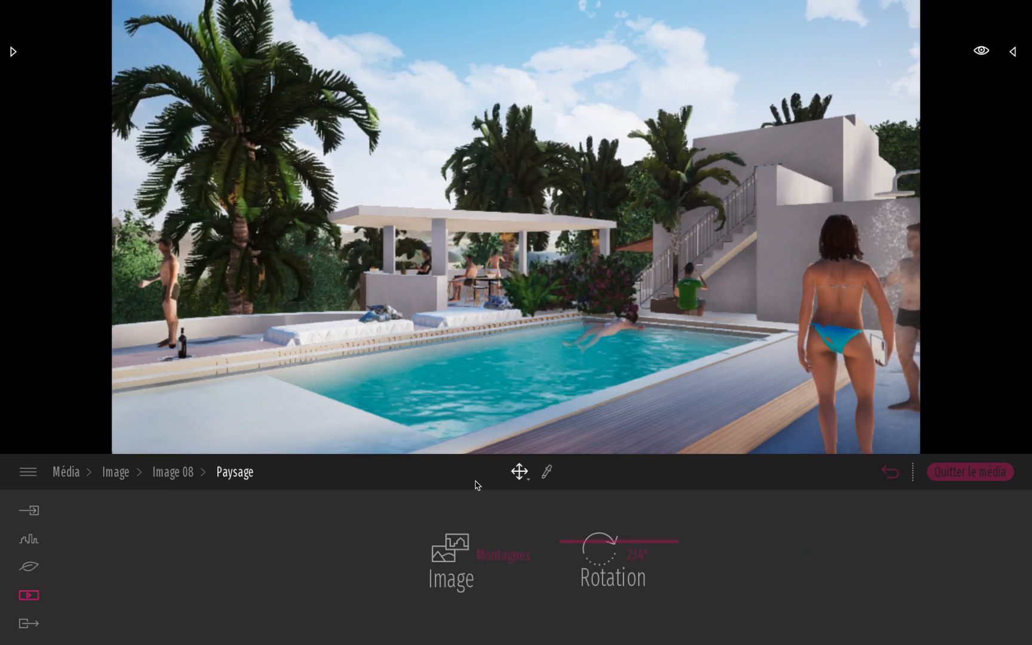
{"action": "left_click", "coordinate": [498, 544]}
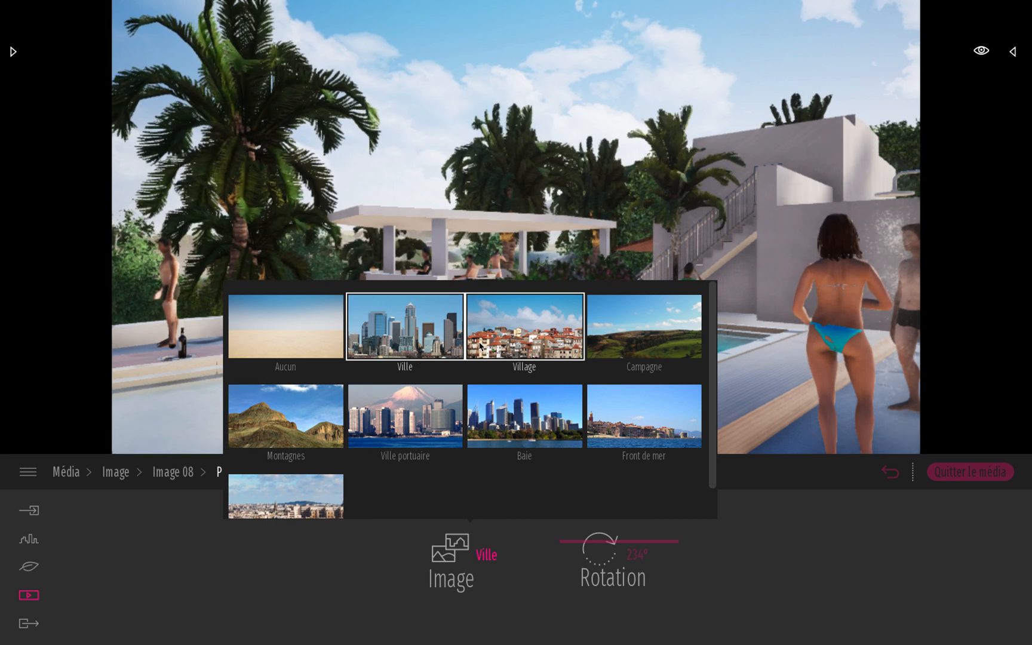
{"action": "left_click_drag", "start_coordinate": [581, 548], "coordinate": [575, 568]}
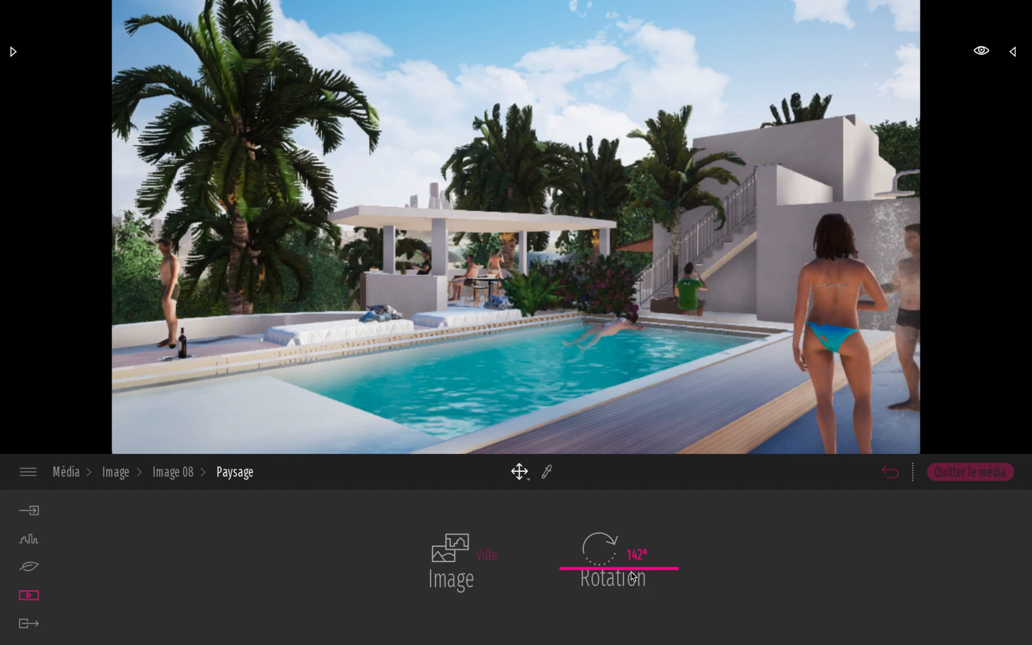
{"action": "left_click_drag", "start_coordinate": [628, 573], "coordinate": [626, 572]}
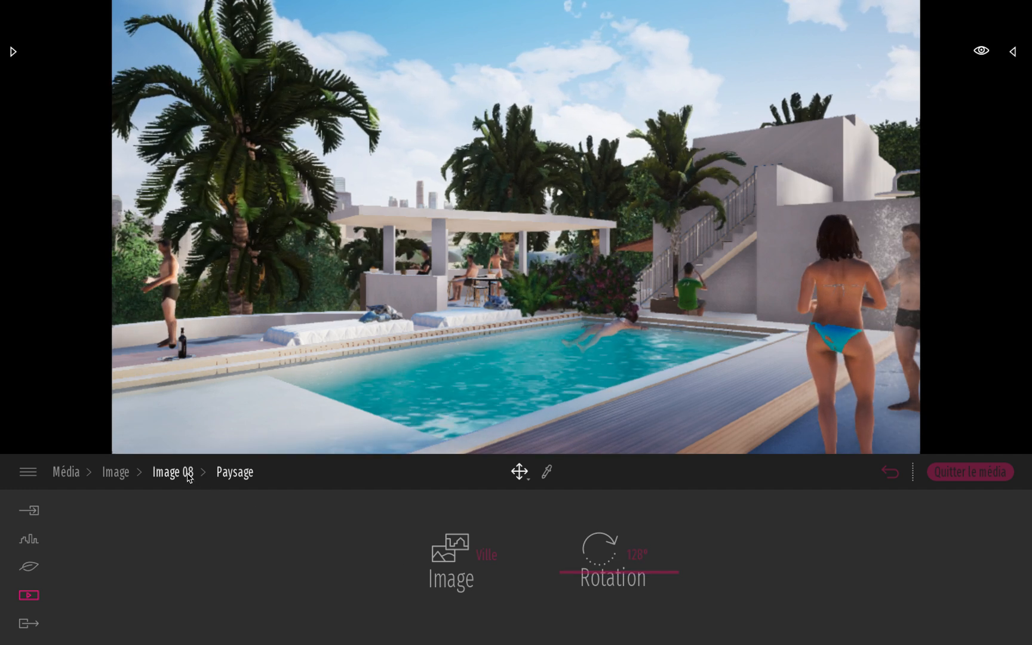
{"action": "left_click", "coordinate": [484, 553]}
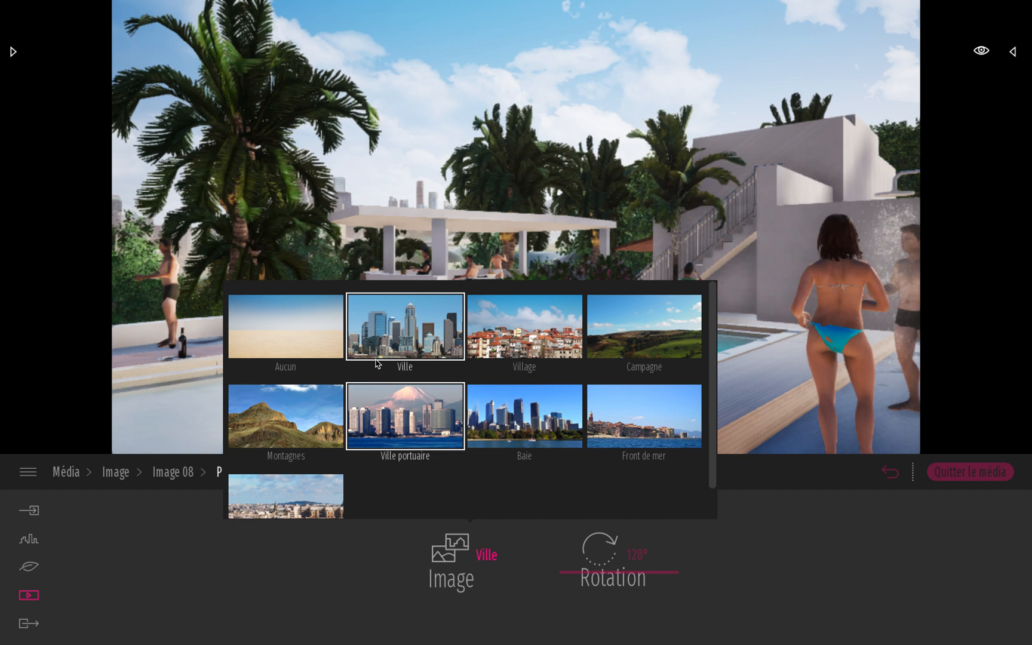
{"action": "left_click", "coordinate": [269, 609]}
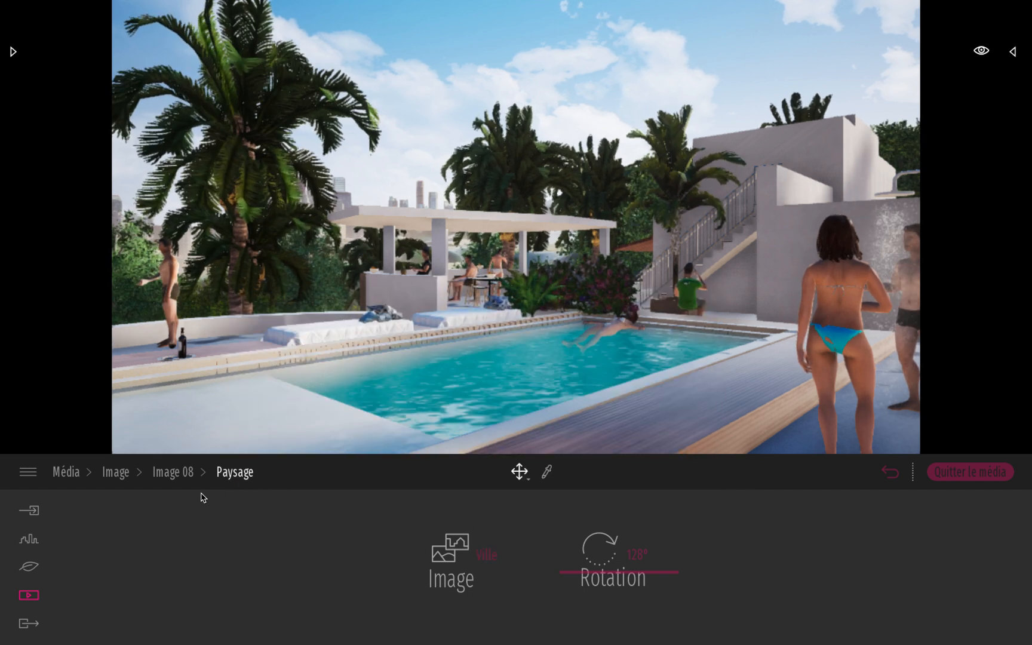
{"action": "left_click", "coordinate": [189, 479]}
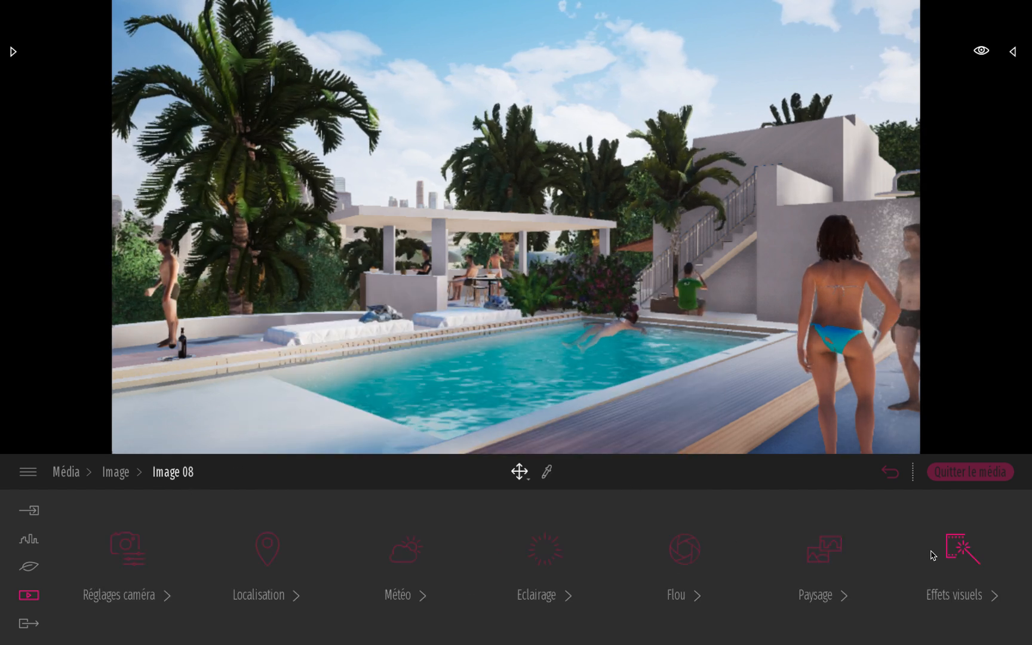
Examine the Colorimétrie and Filtres options among the visual effects of Image 08
{"action": "left_click", "coordinate": [958, 552]}
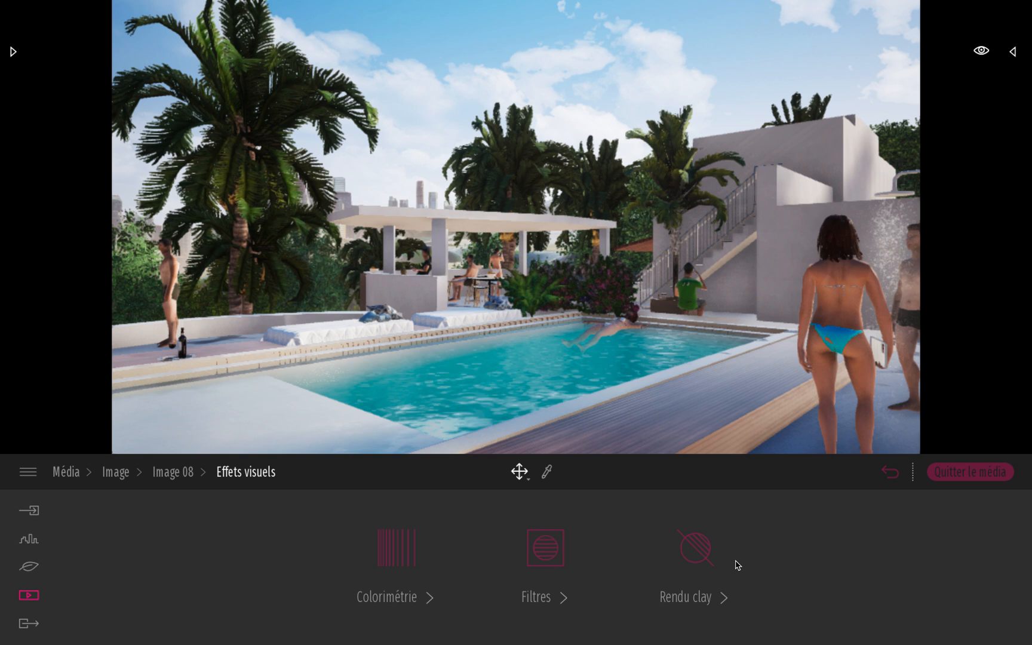
{"action": "left_click", "coordinate": [393, 557]}
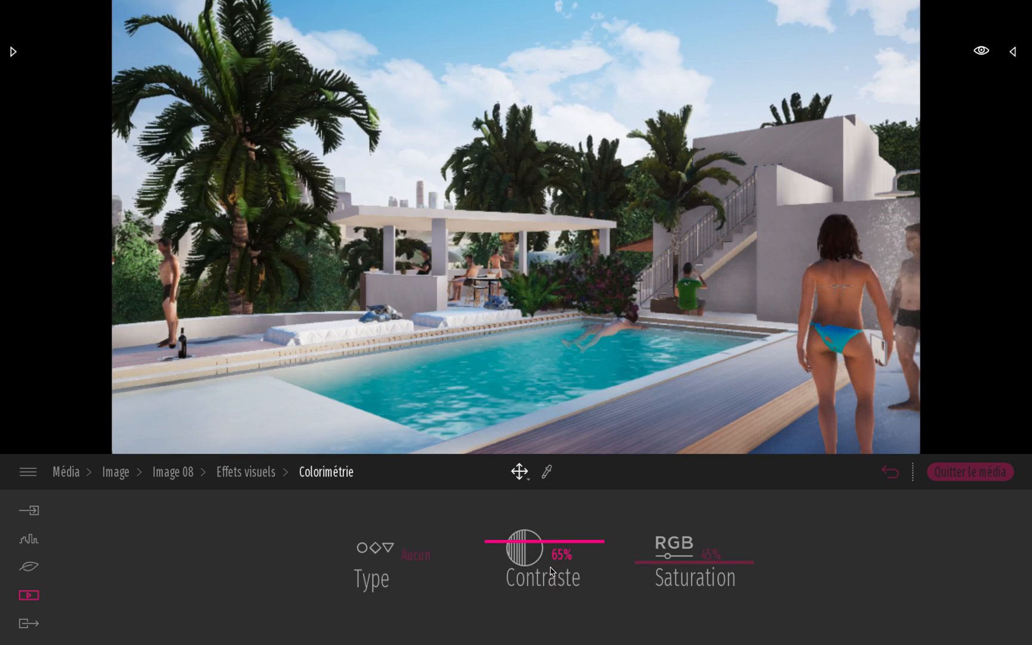
{"action": "left_click", "coordinate": [262, 472]}
{"action": "left_click", "coordinate": [527, 565]}
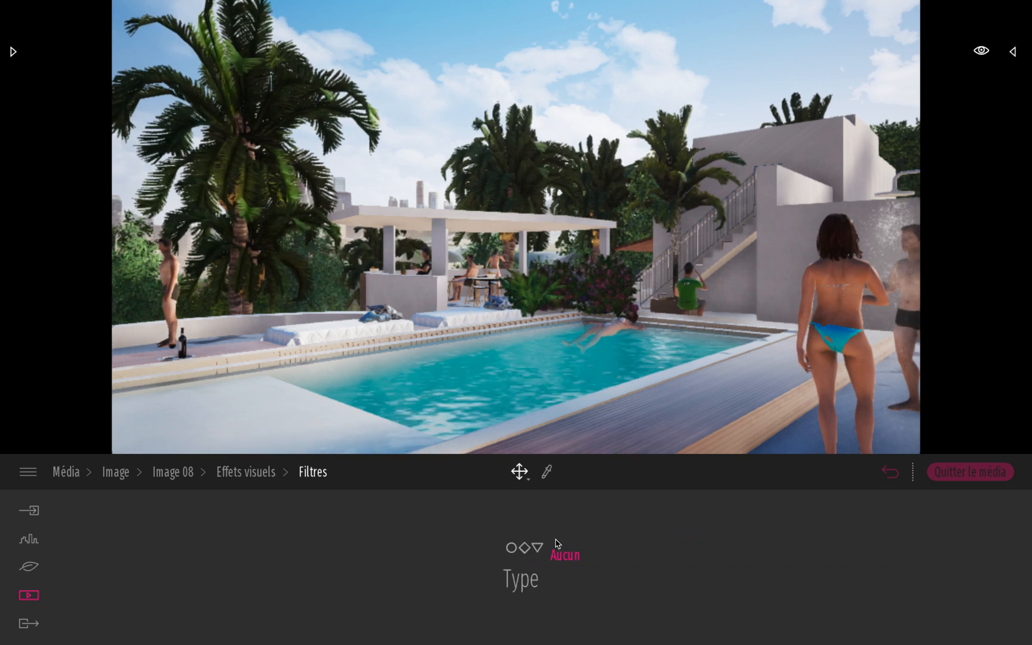
{"action": "left_click", "coordinate": [582, 554]}
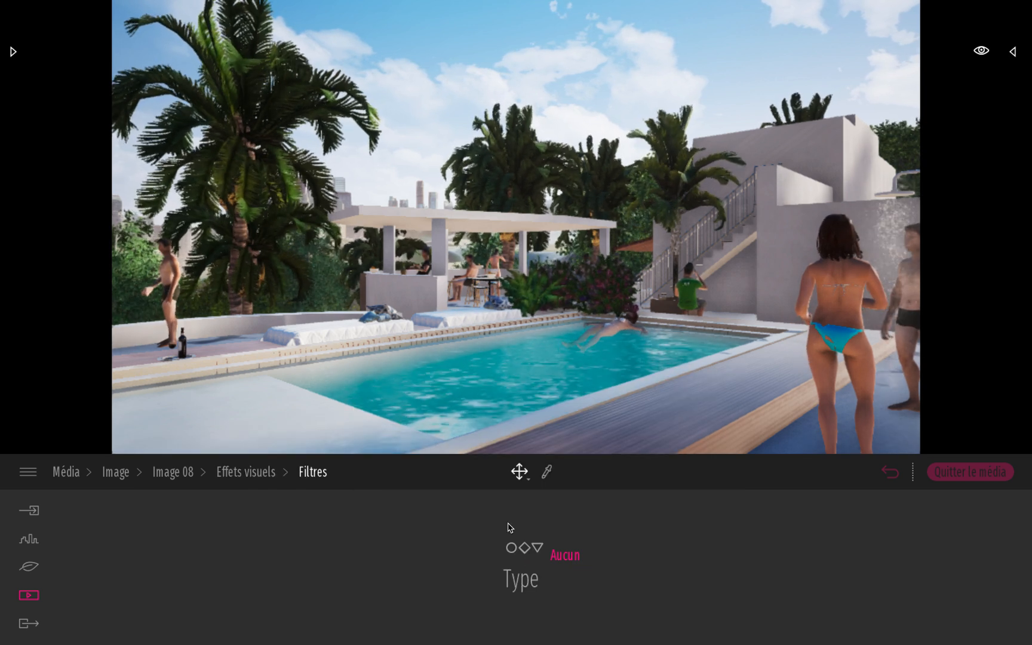
{"action": "left_click", "coordinate": [270, 474]}
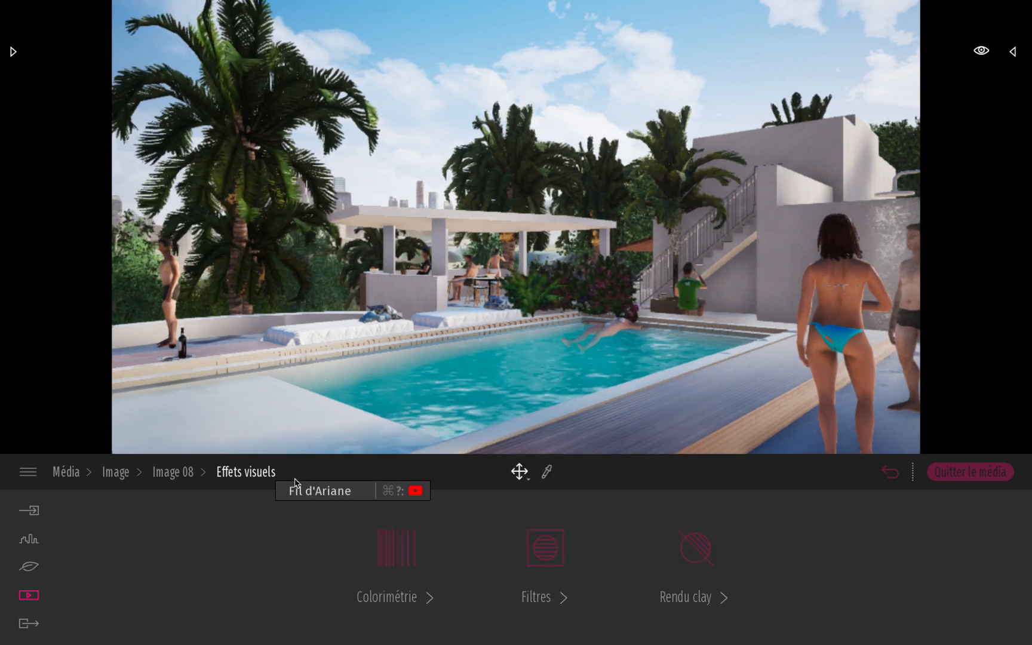
Enable Rendu clay for Image 08 and exclude Eau from its selection, keeping Personnages included
{"action": "left_click", "coordinate": [704, 558]}
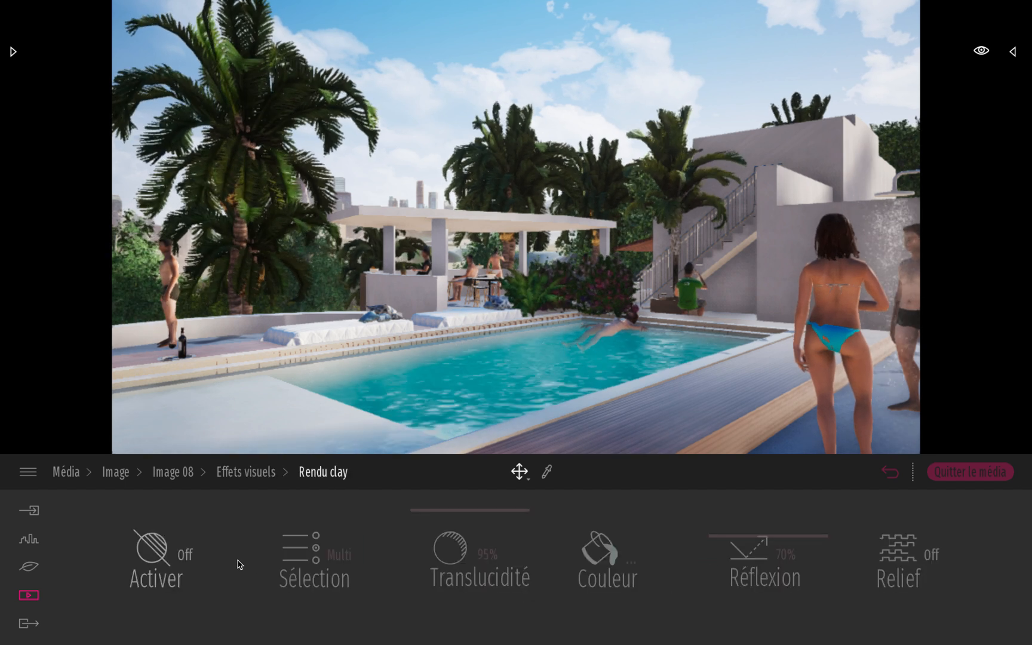
{"action": "left_click", "coordinate": [185, 556]}
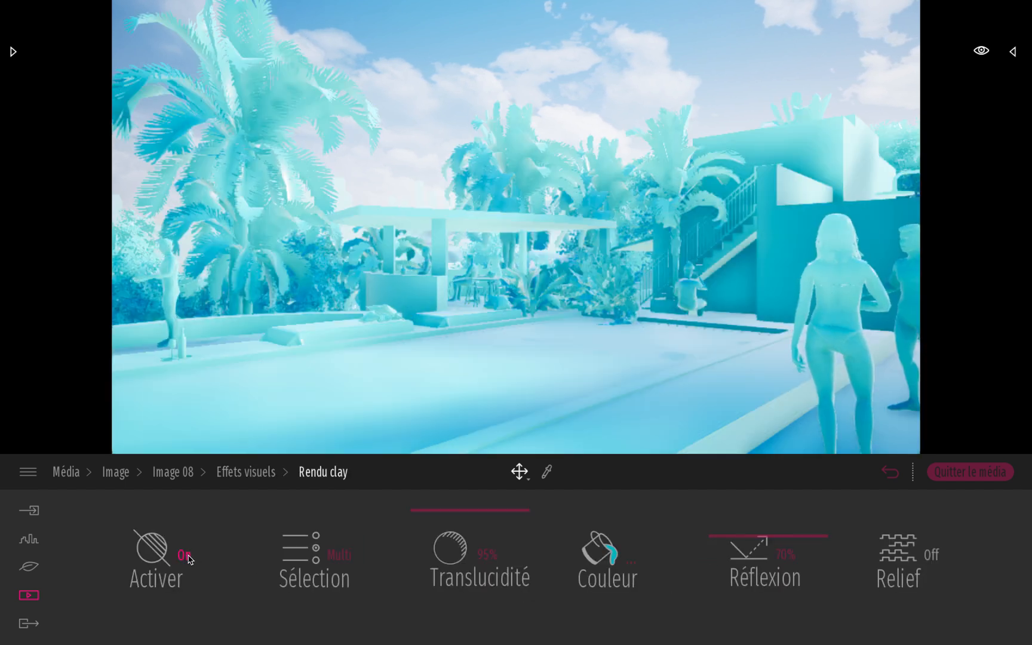
{"action": "left_click", "coordinate": [344, 556]}
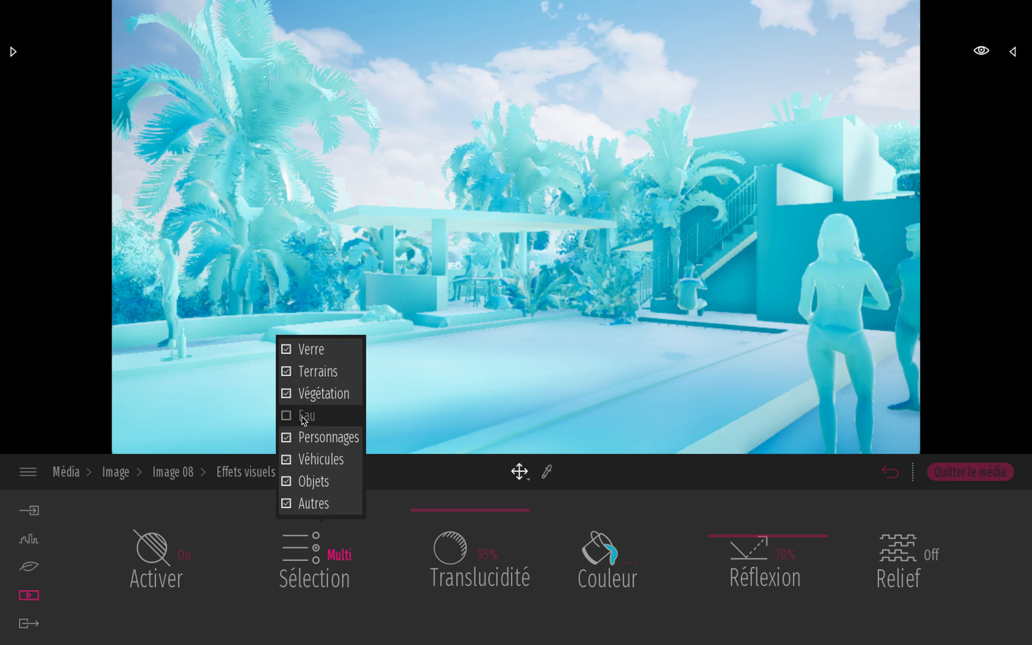
{"action": "left_click", "coordinate": [305, 445]}
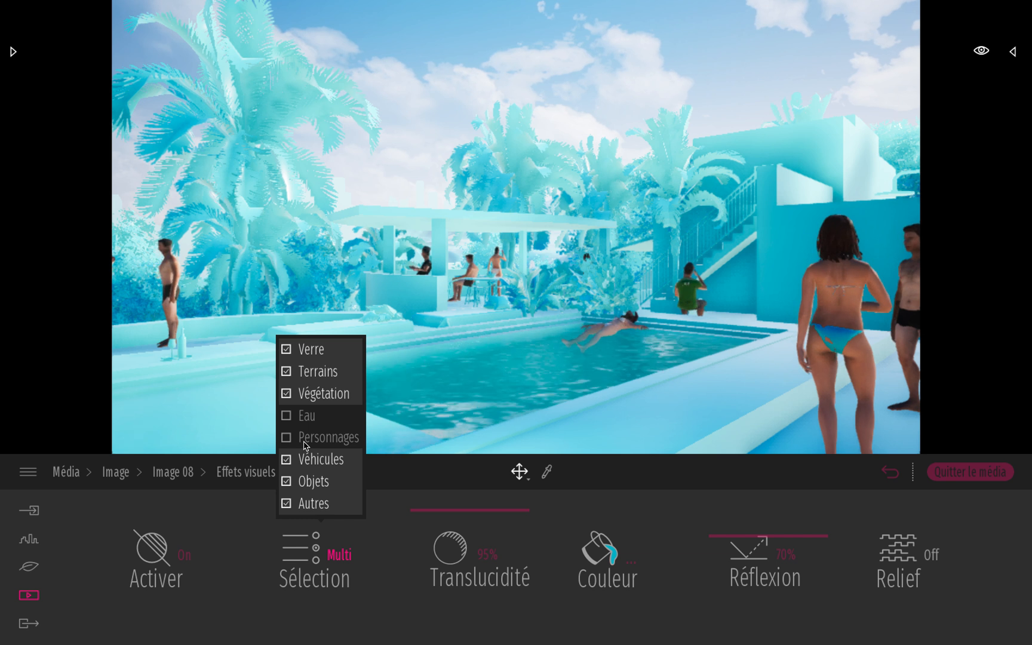
{"action": "left_click", "coordinate": [304, 445]}
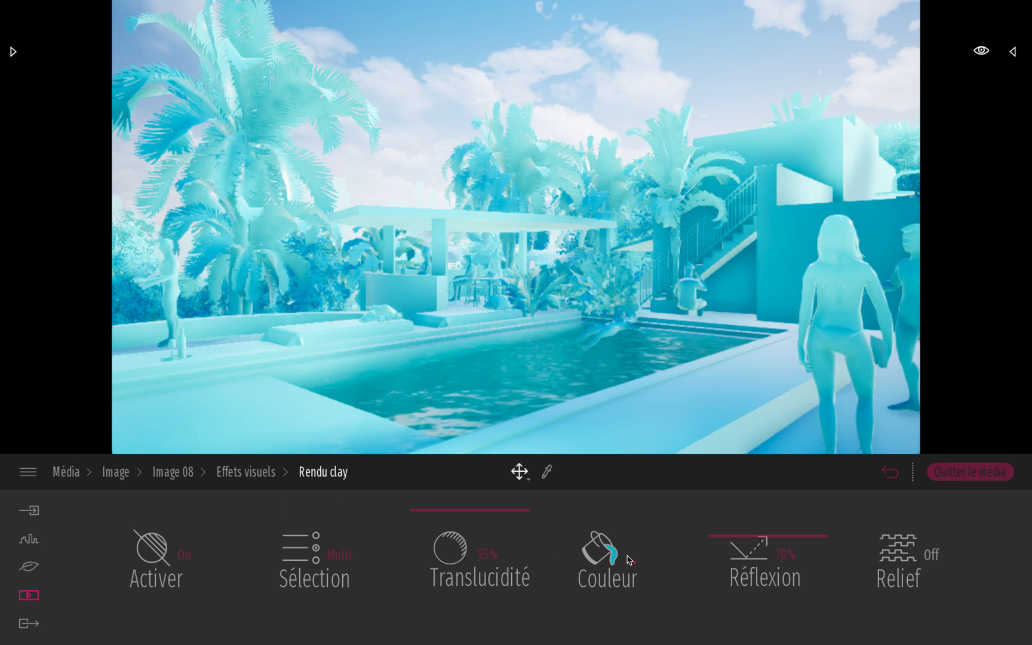
Set the Rendu clay translucency to 47% and change its colour to the pale blue-grey 9BC2CB
{"action": "left_click_drag", "start_coordinate": [516, 511], "coordinate": [512, 560]}
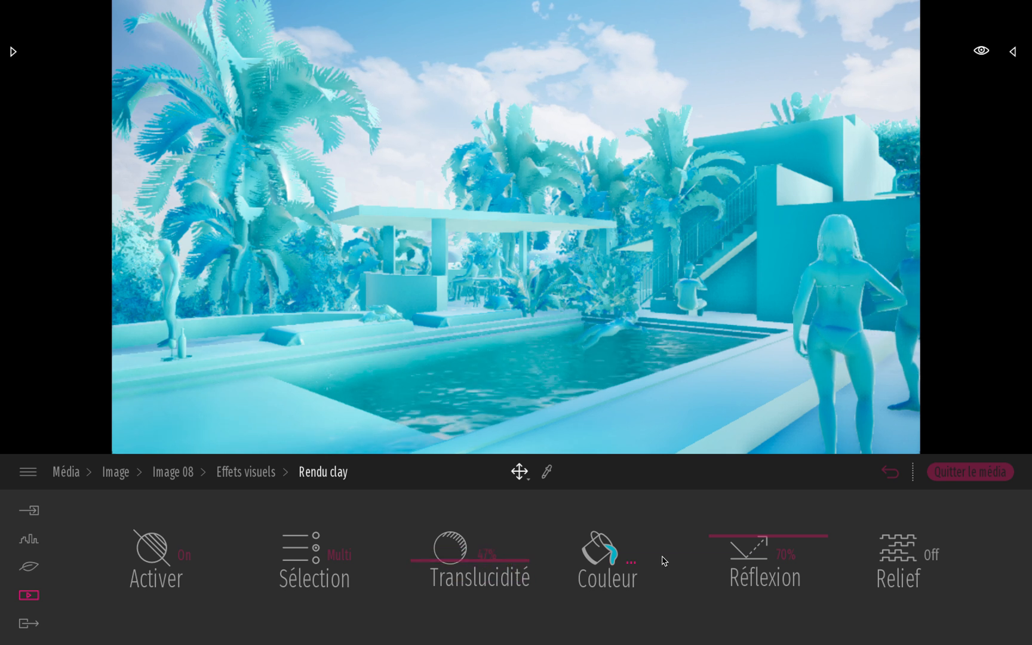
{"action": "left_click", "coordinate": [637, 559]}
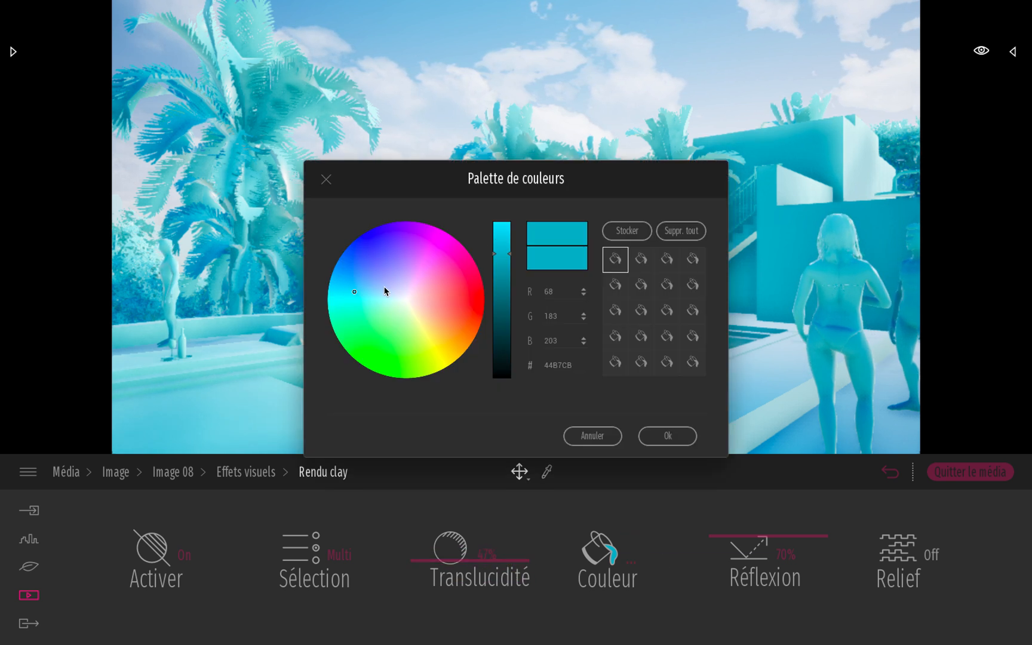
{"action": "left_click", "coordinate": [391, 300]}
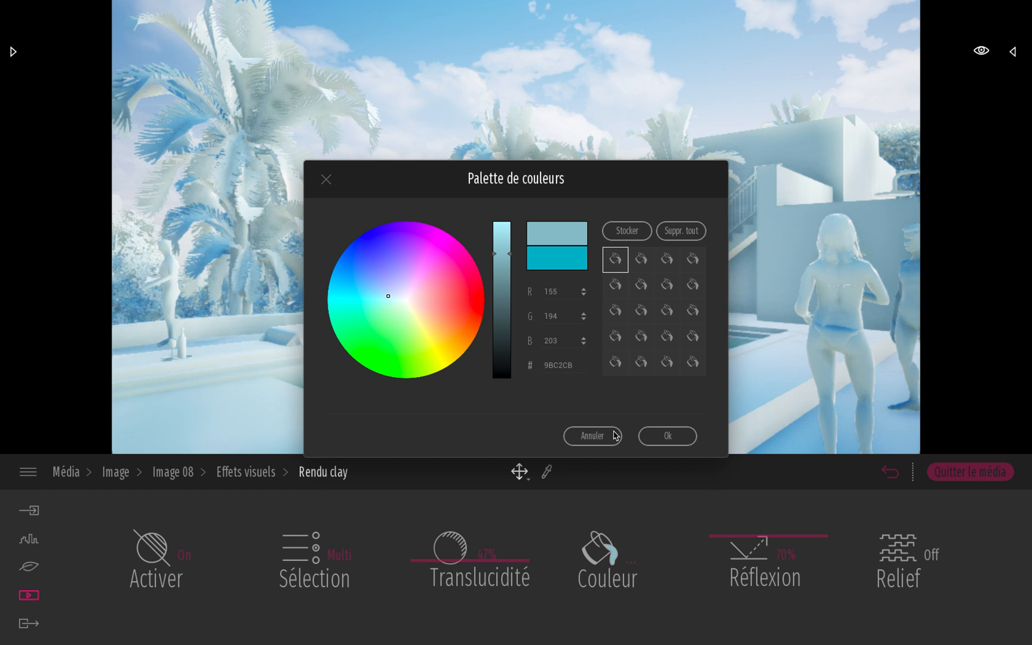
{"action": "left_click", "coordinate": [669, 437]}
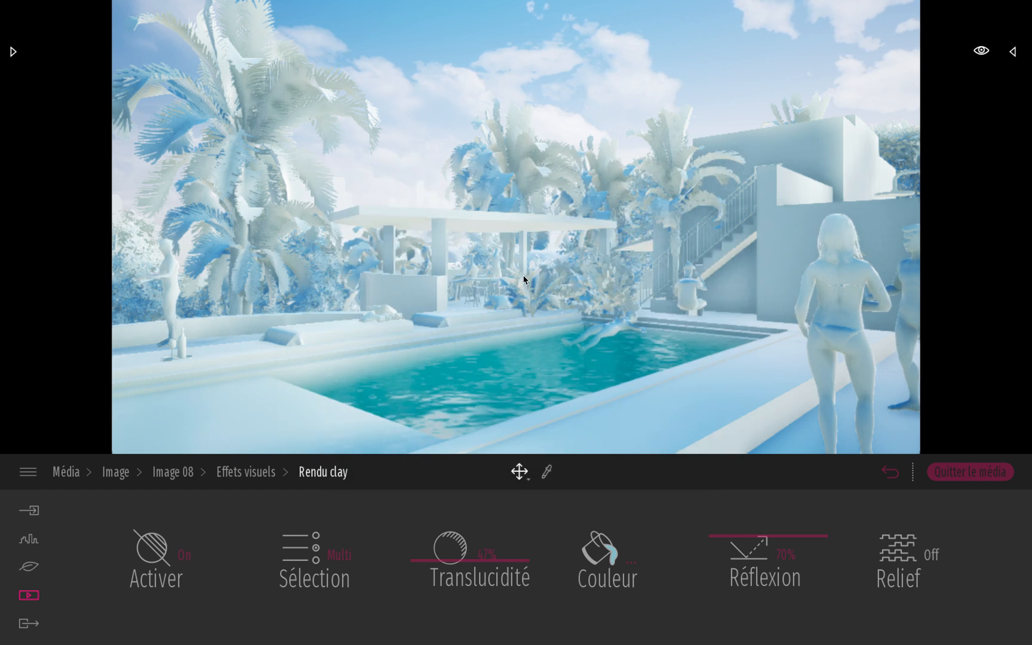
Turn on Relief for Rendu clay and open the selection of element categories it applies to
{"action": "left_click", "coordinate": [897, 552]}
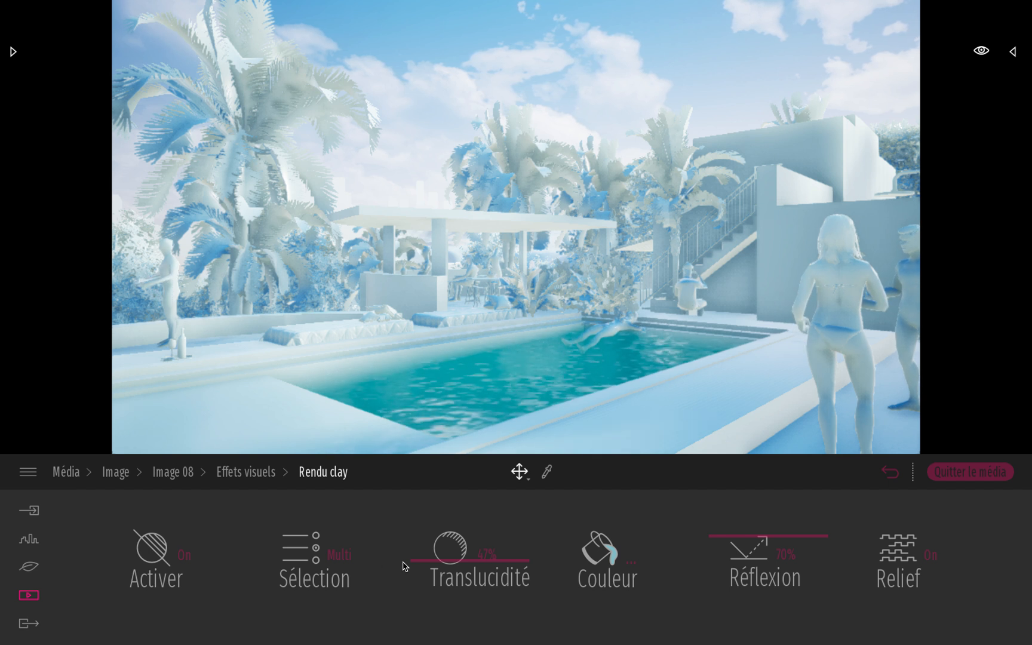
{"action": "left_click", "coordinate": [339, 555]}
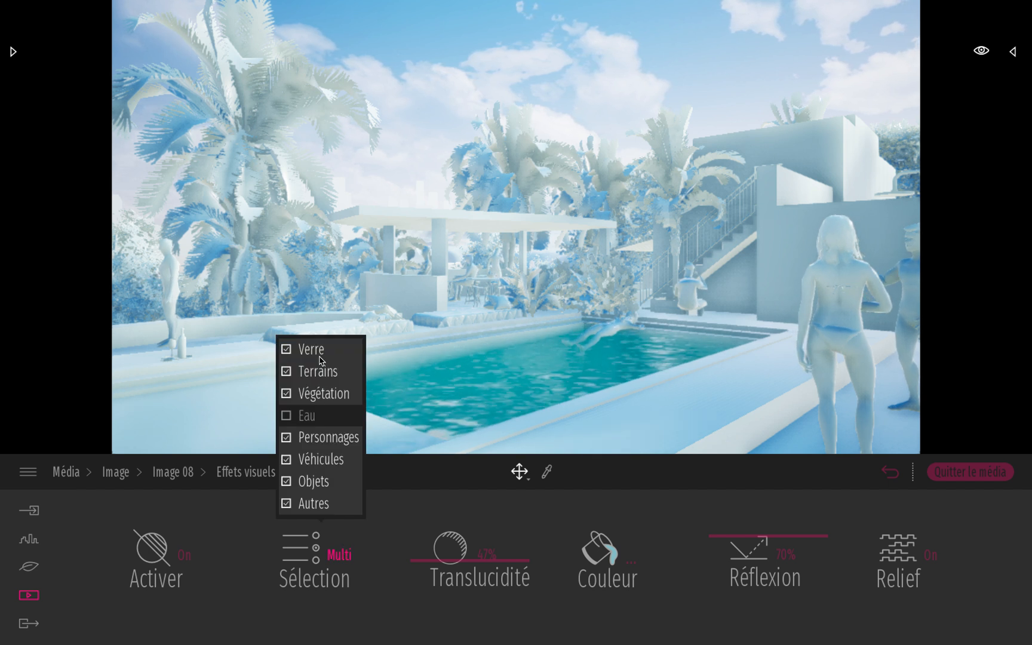